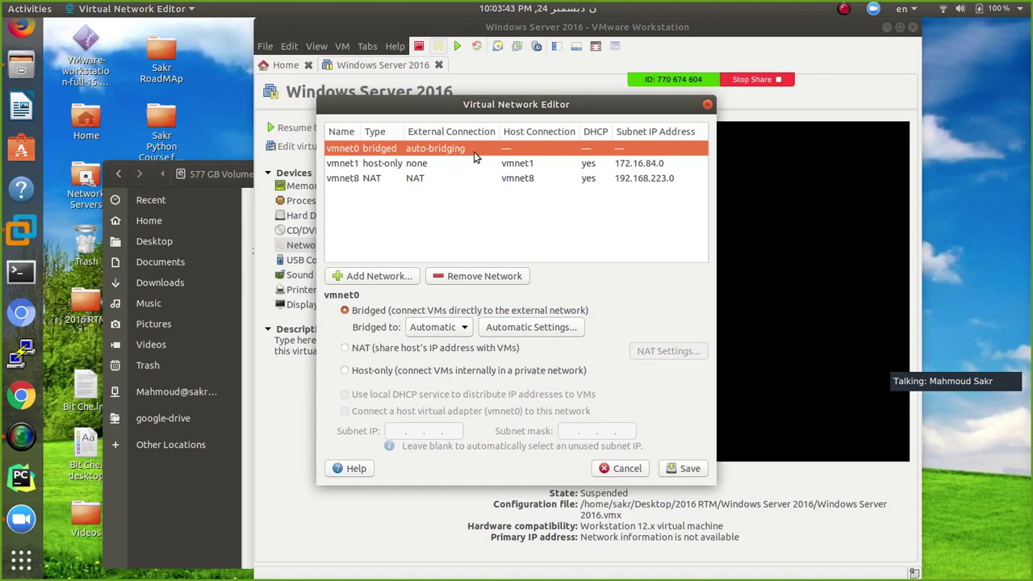
Bridge vmnet0 in turn to wlp3s0, enp2s0, Automatic and wlp3s0, then cancel without saving
click(456, 330)
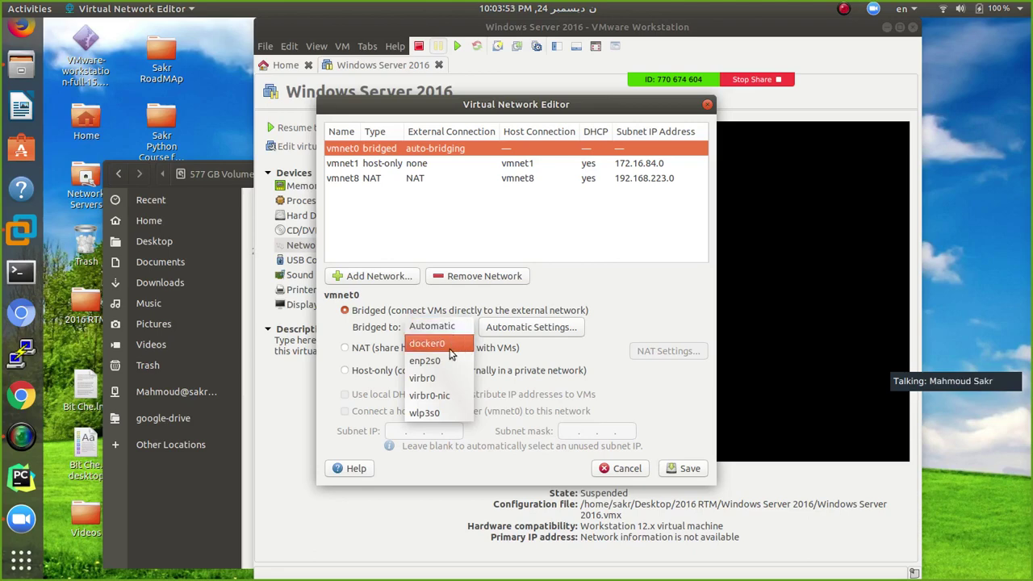
click(438, 412)
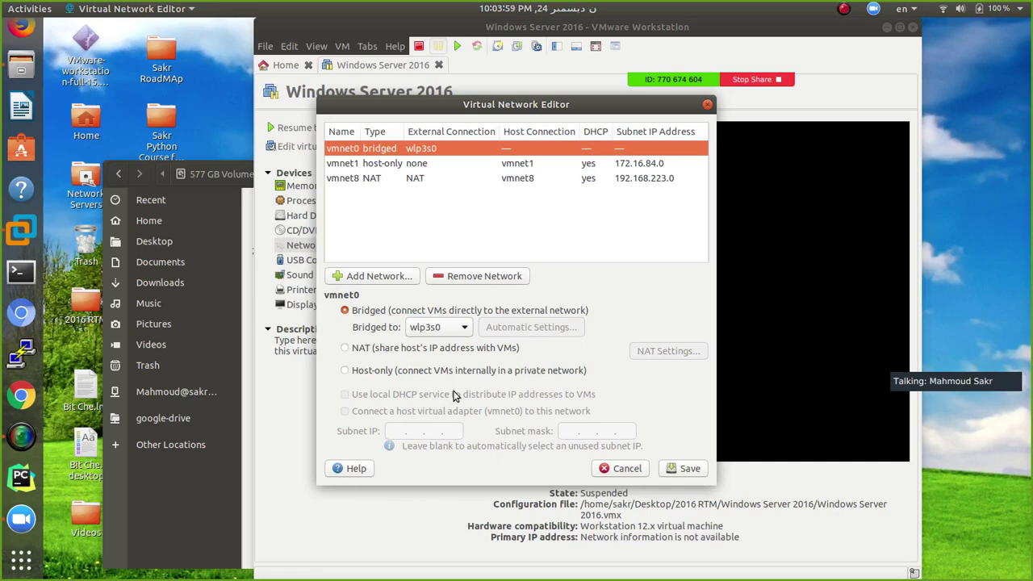
click(460, 331)
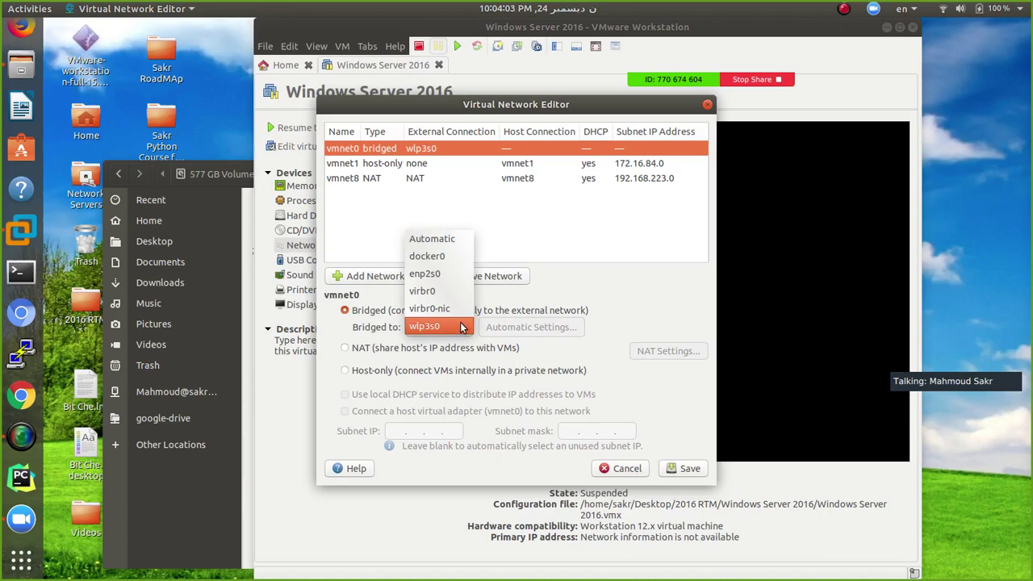
click(434, 273)
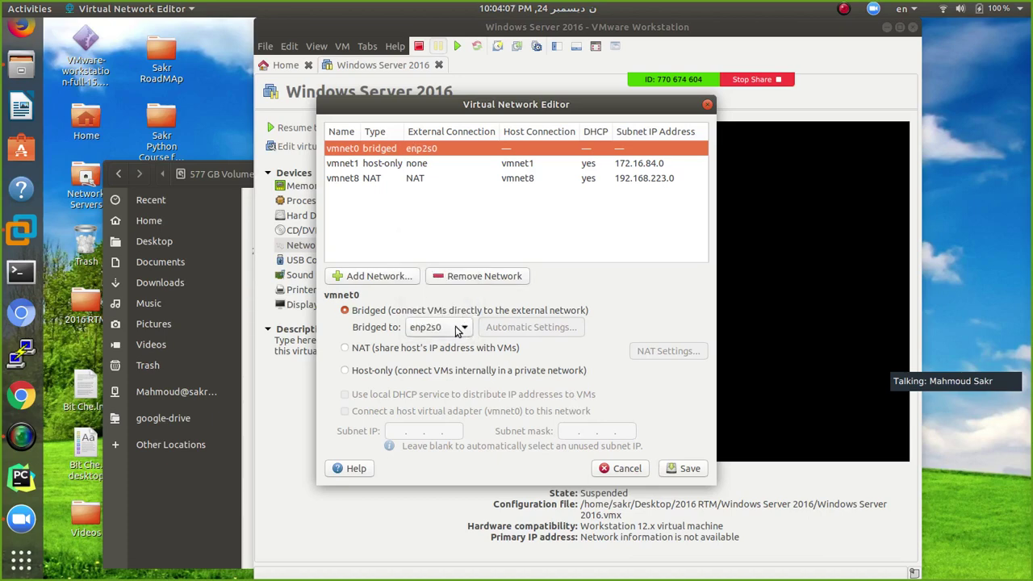
click(456, 326)
click(439, 293)
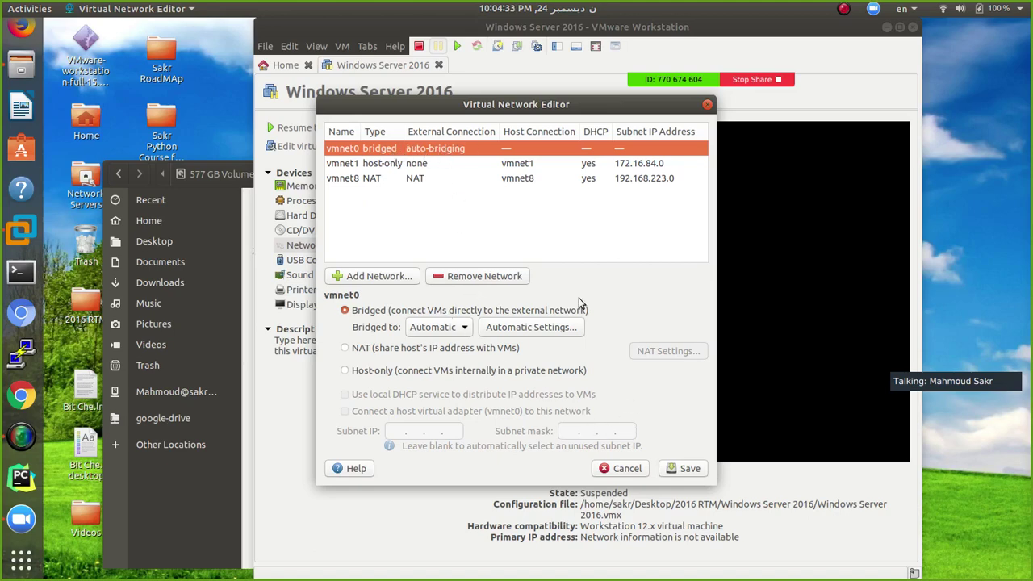
click(454, 327)
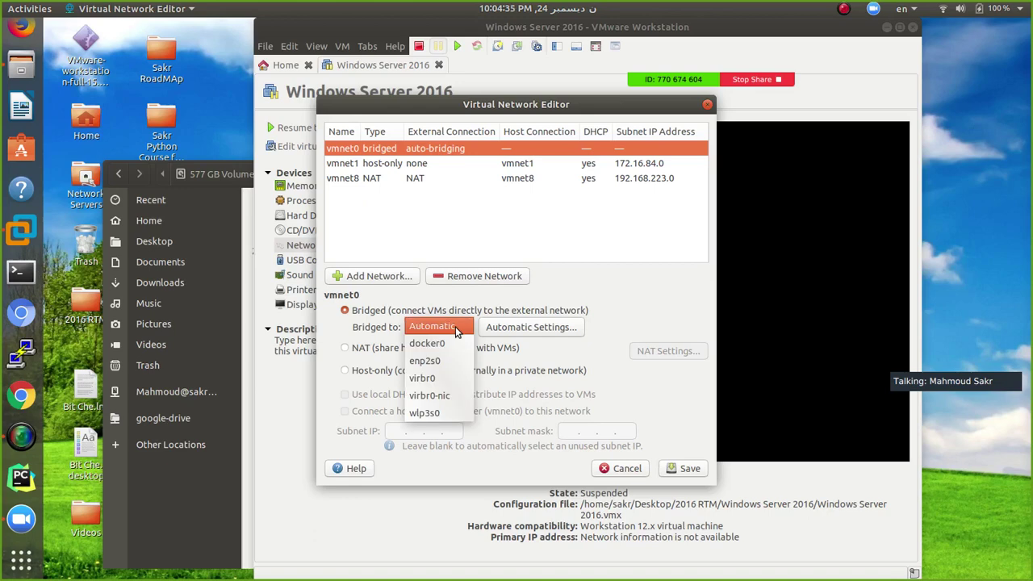
click(431, 410)
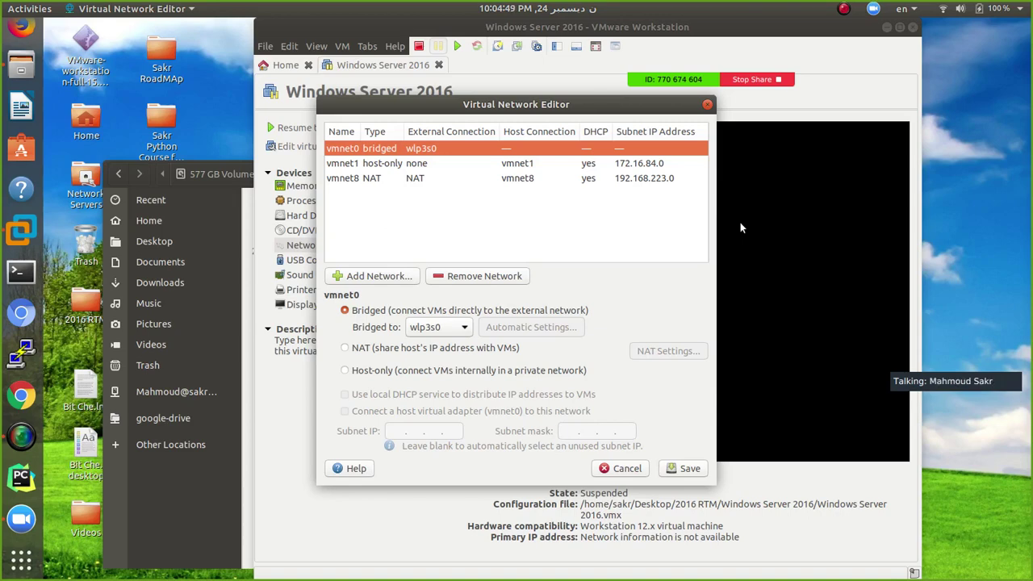
click(626, 469)
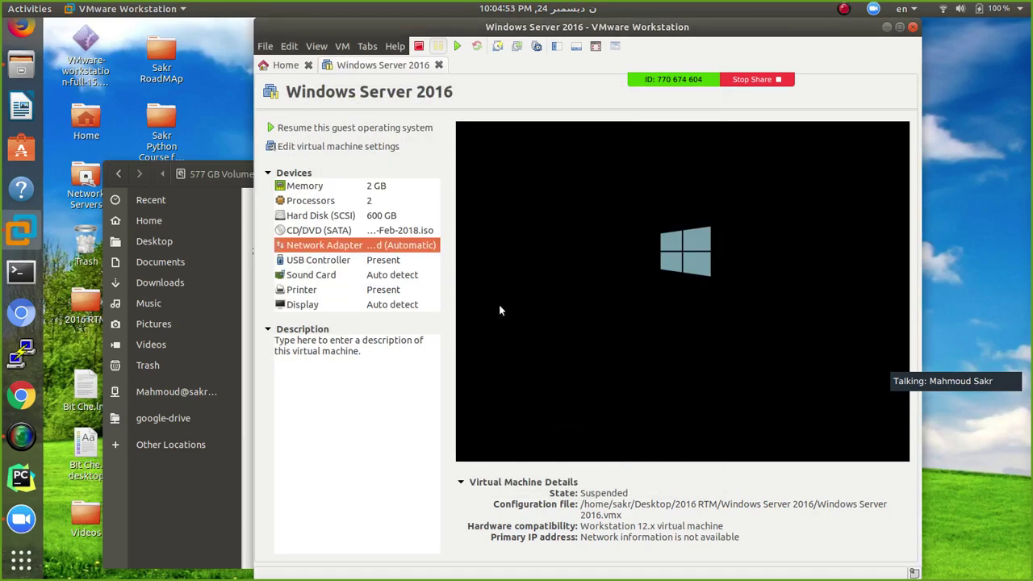
Inspect the Network Adapter's advanced settings without changes, then resume the Windows Server 2016 VM
click(359, 147)
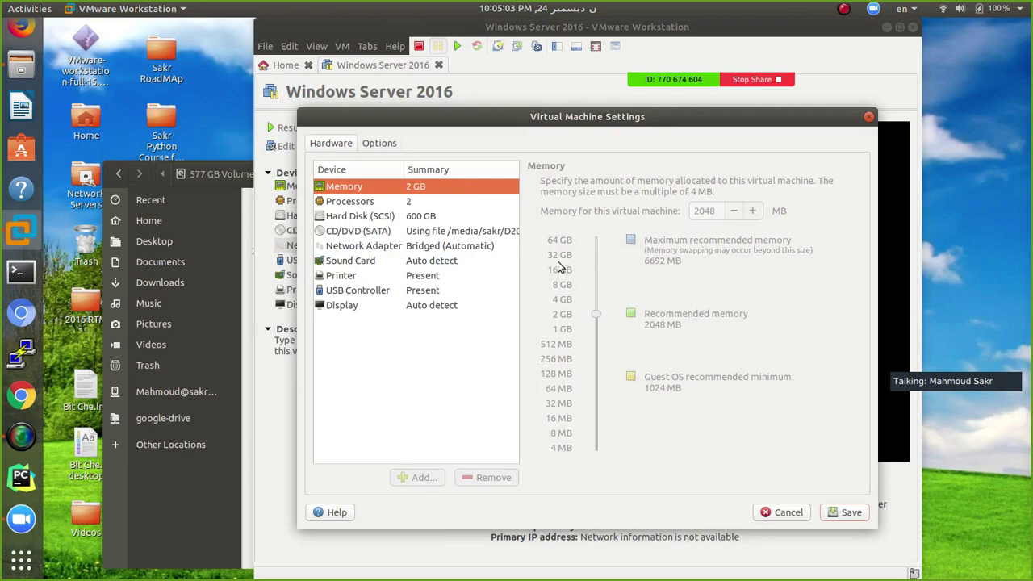
click(389, 246)
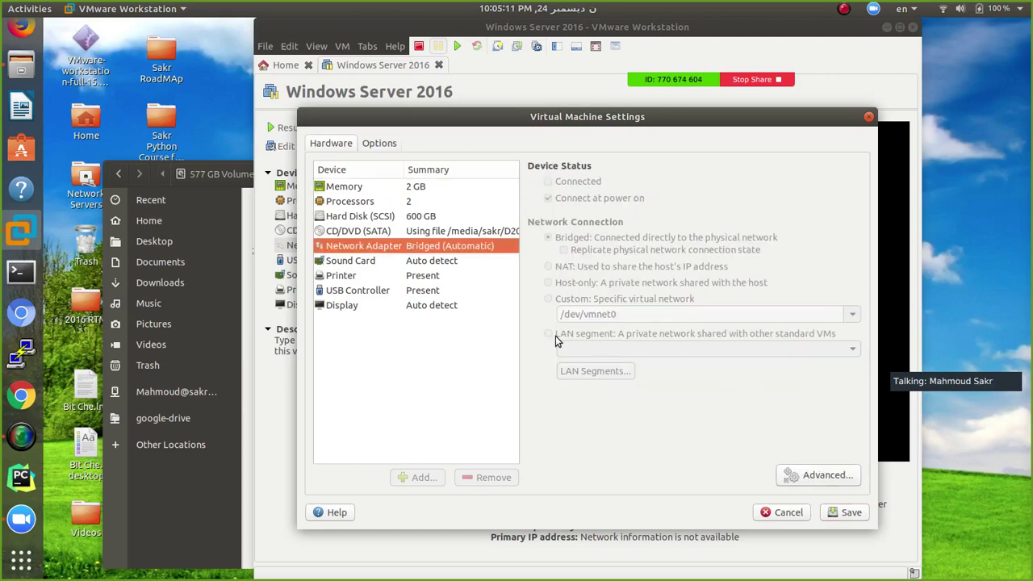
click(796, 480)
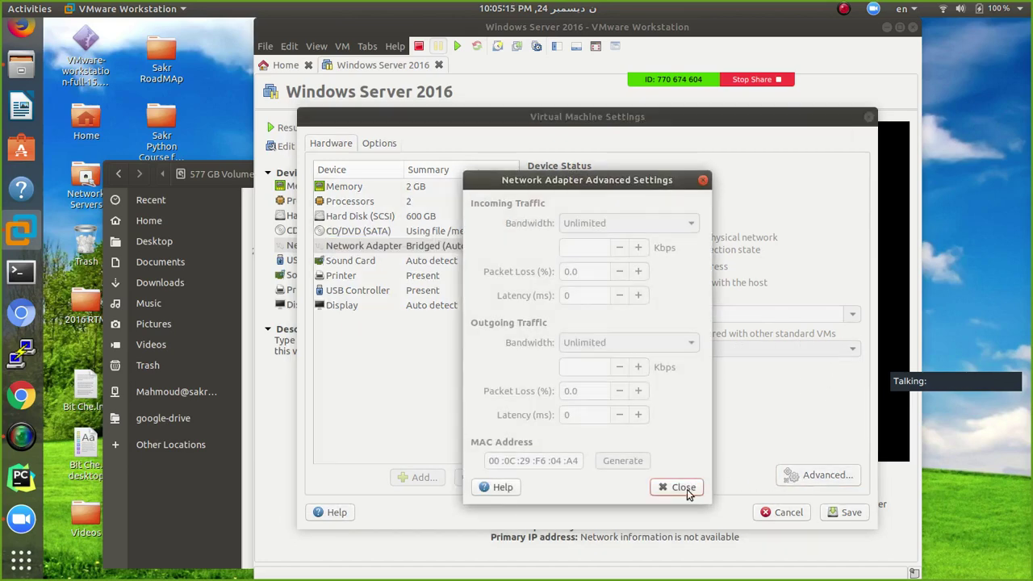
click(680, 488)
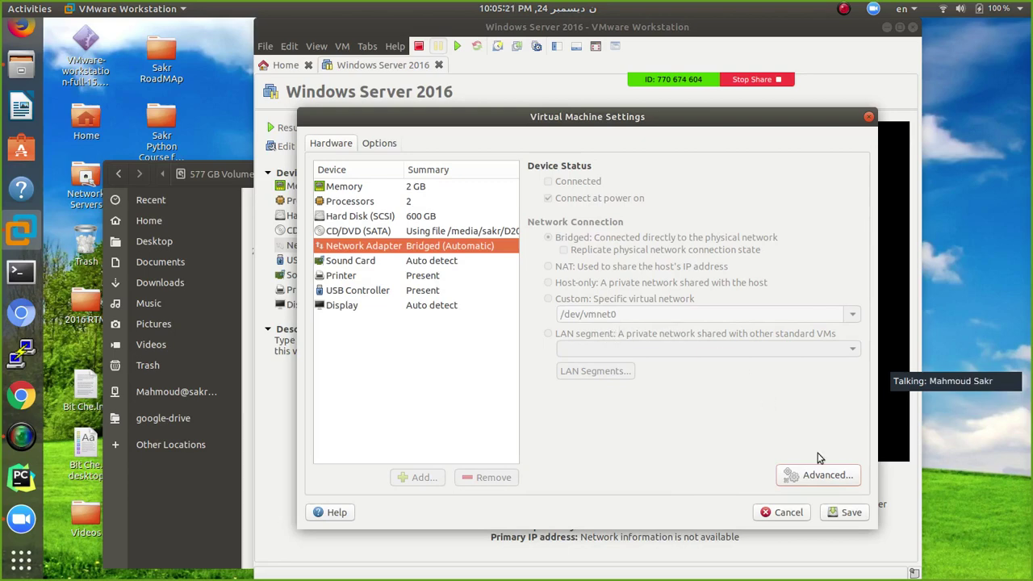
click(775, 513)
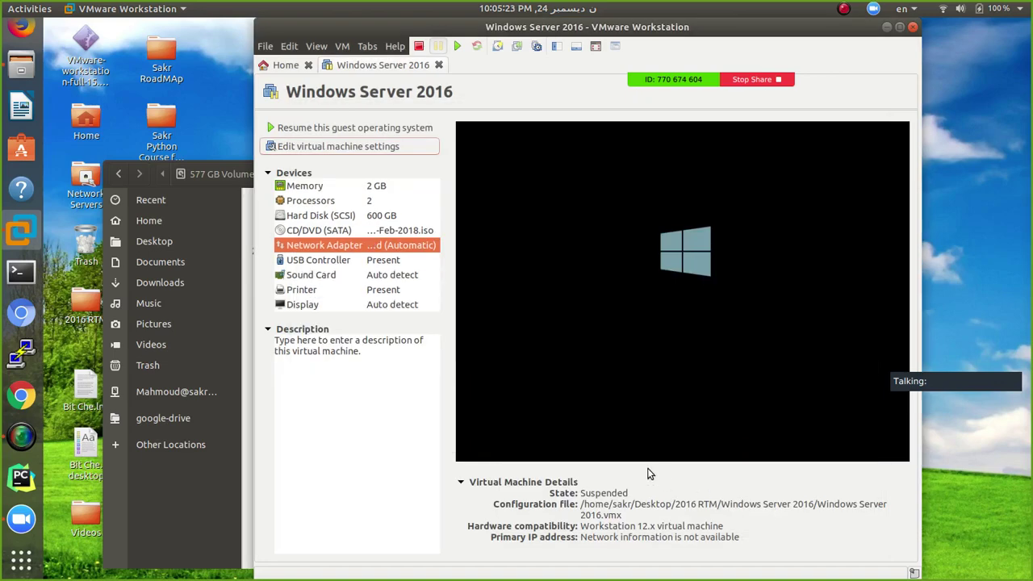
click(458, 46)
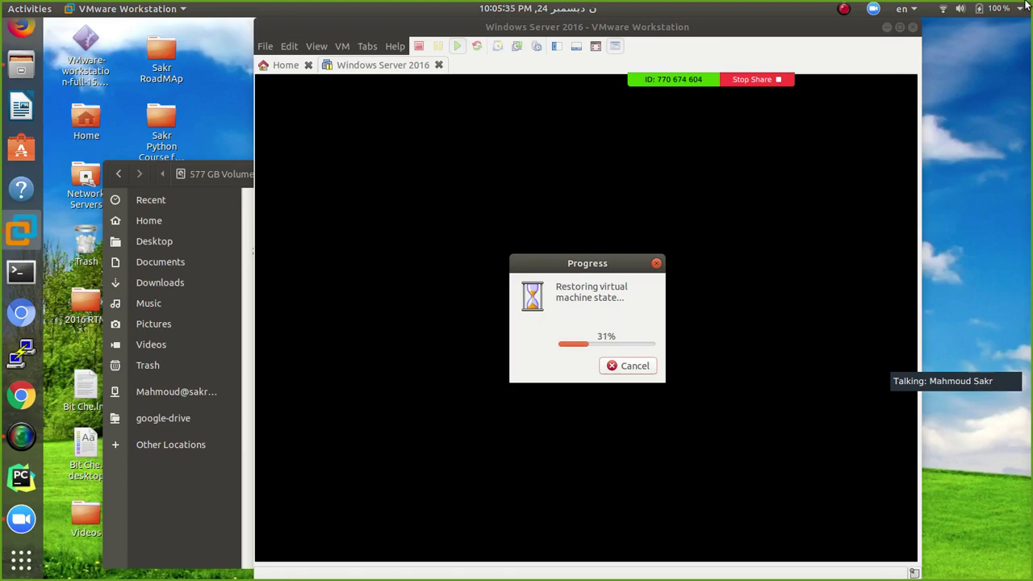
Unmaximize the VMware window, shift it left, and bring up Zoom's meeting toolbar More menu
drag(797, 34, 731, 60)
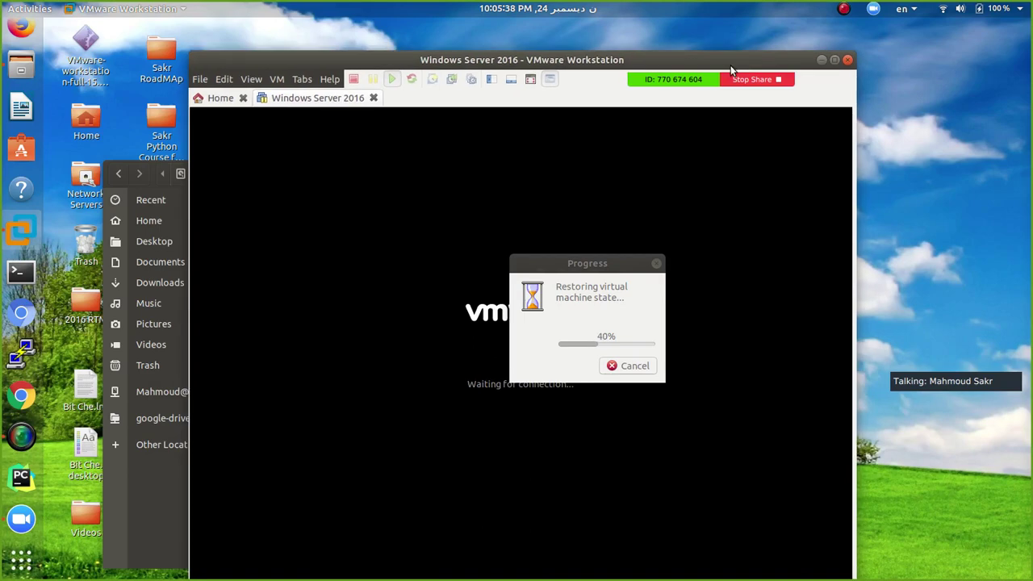
click(873, 9)
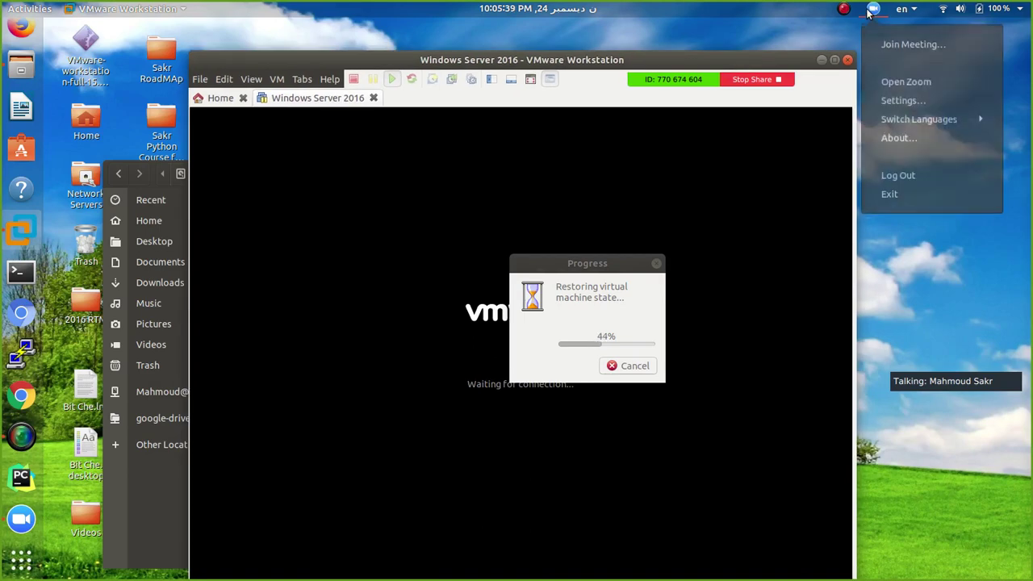
click(930, 88)
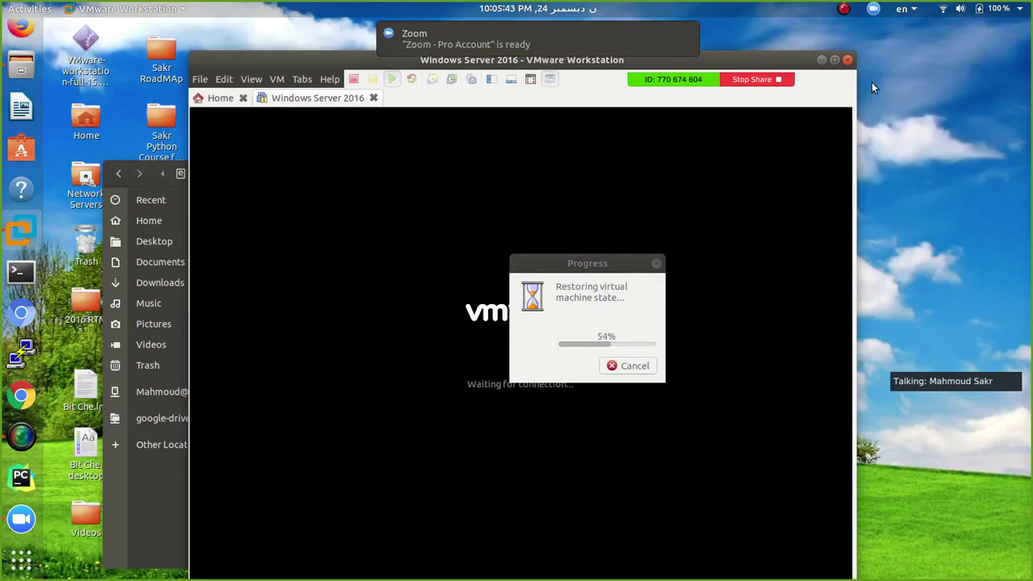
drag(567, 55, 581, 4)
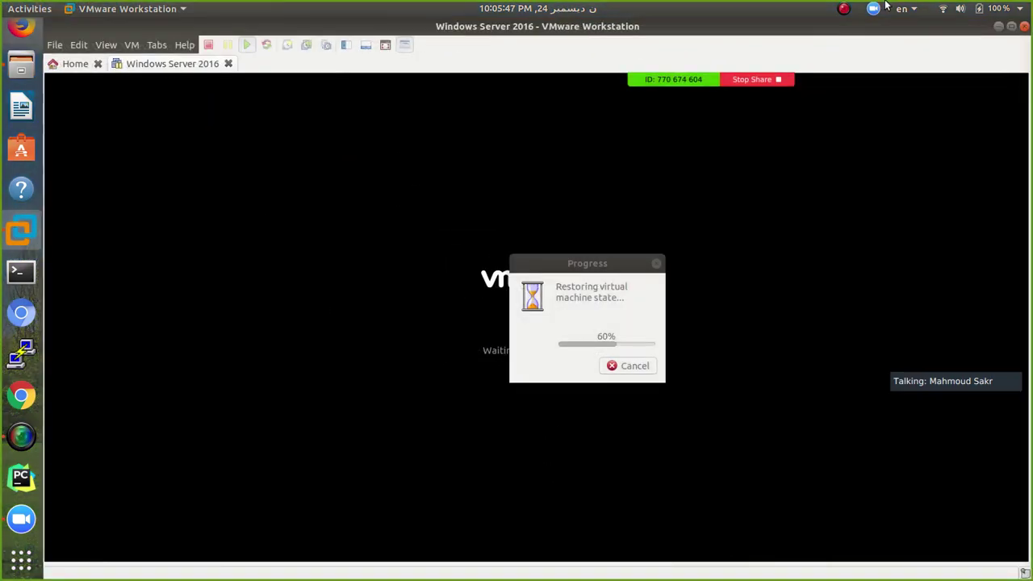
click(873, 9)
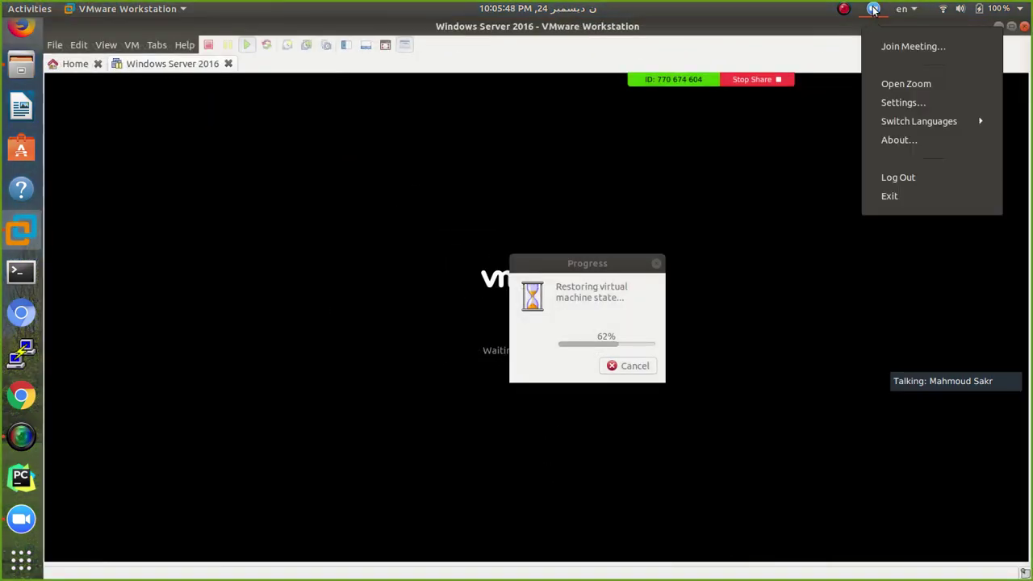
click(938, 82)
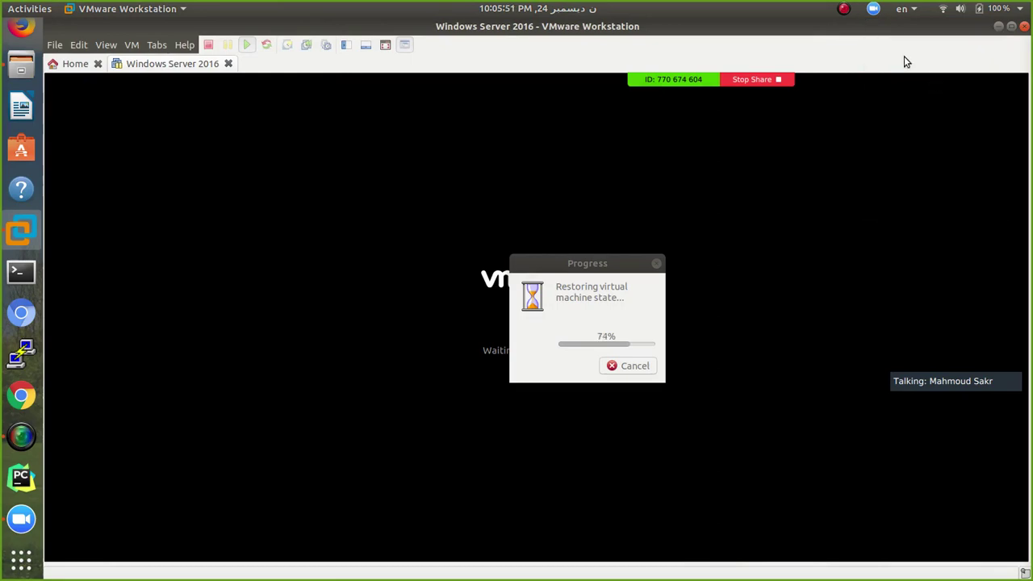
drag(858, 29, 641, 90)
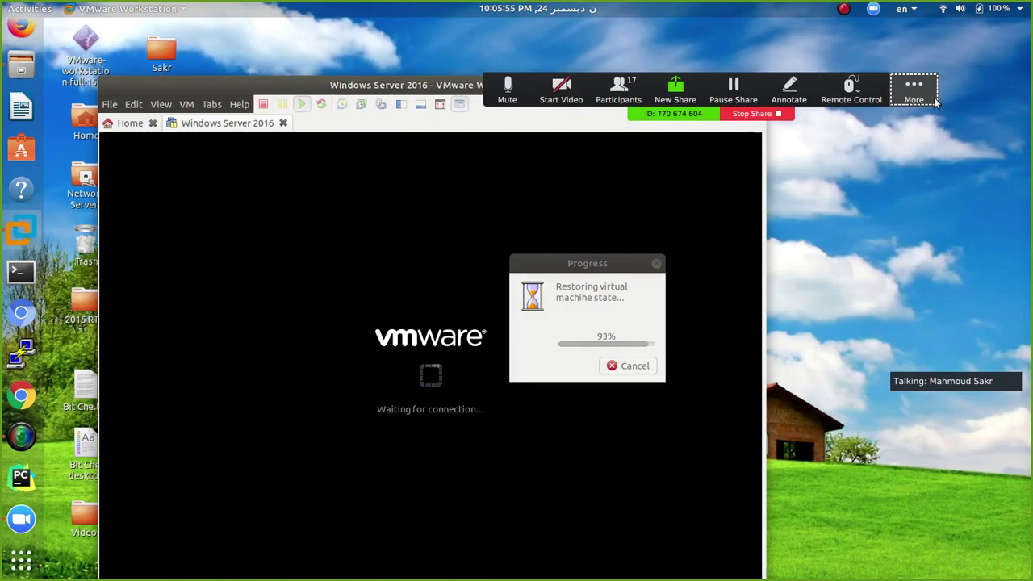
click(926, 93)
Open Zoom Group Chat and scroll through the attendees' server-versus-PC questions
click(900, 116)
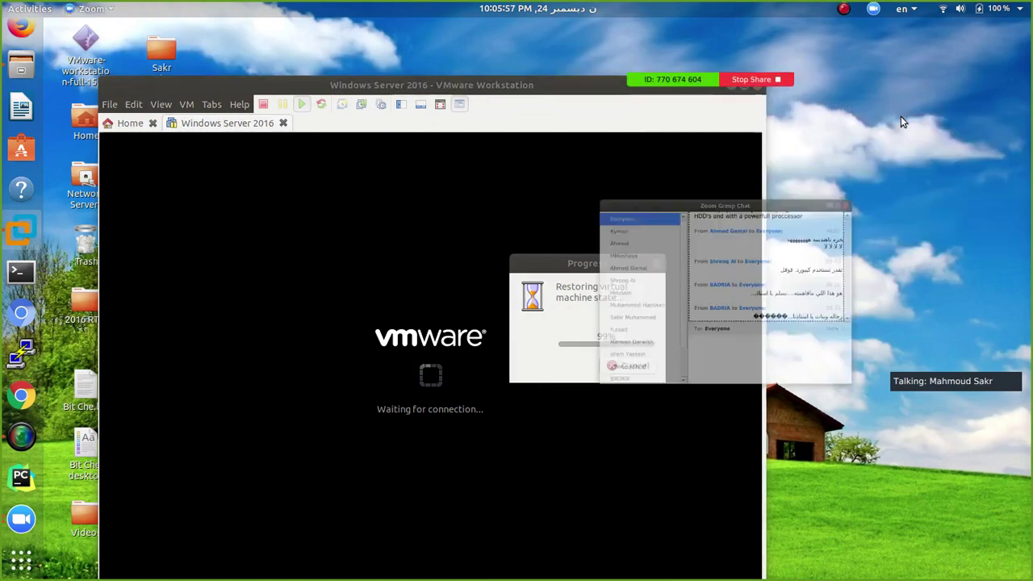
drag(923, 251, 922, 197)
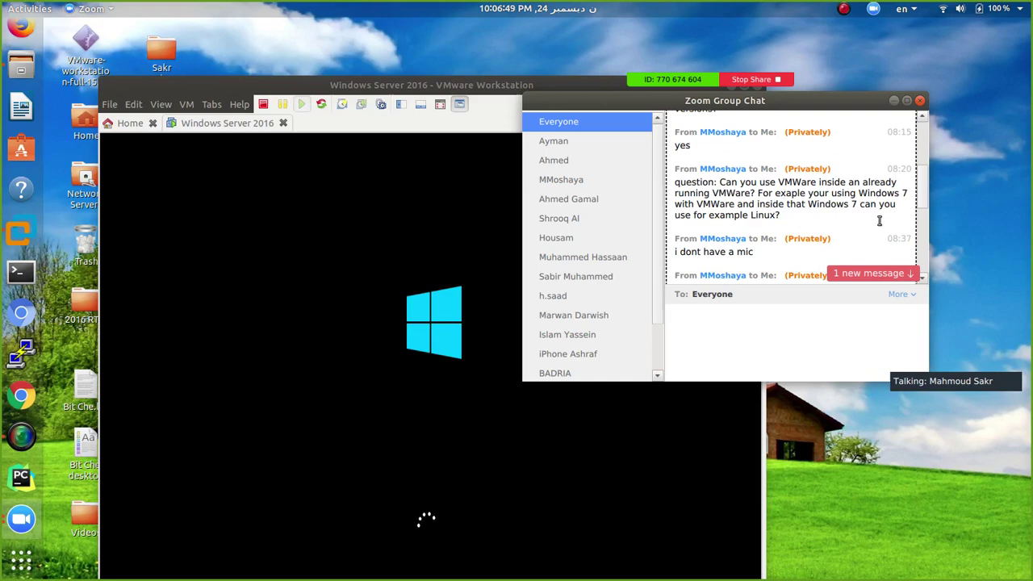
scroll(918, 200, down, 2)
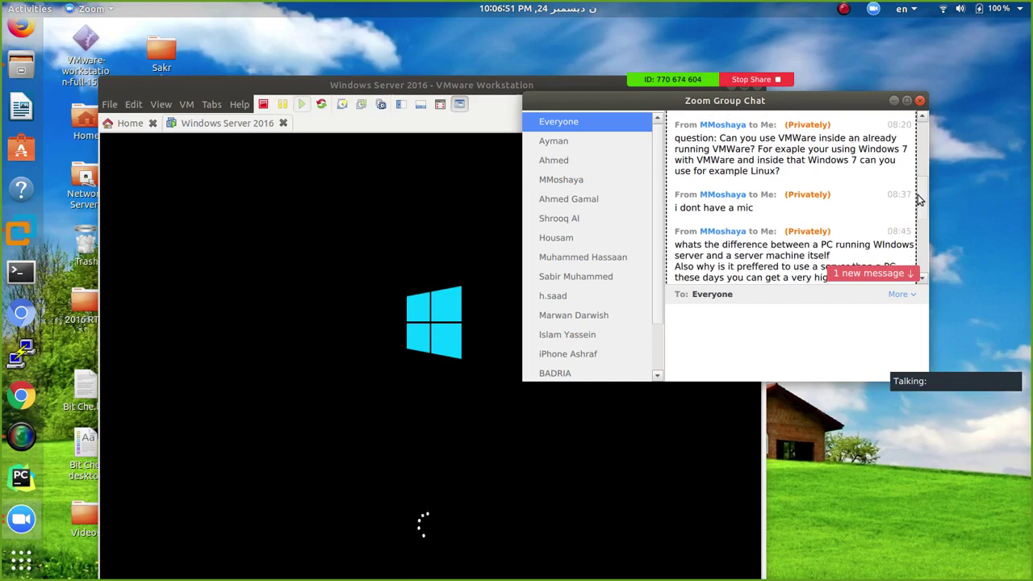
scroll(917, 202, down, 2)
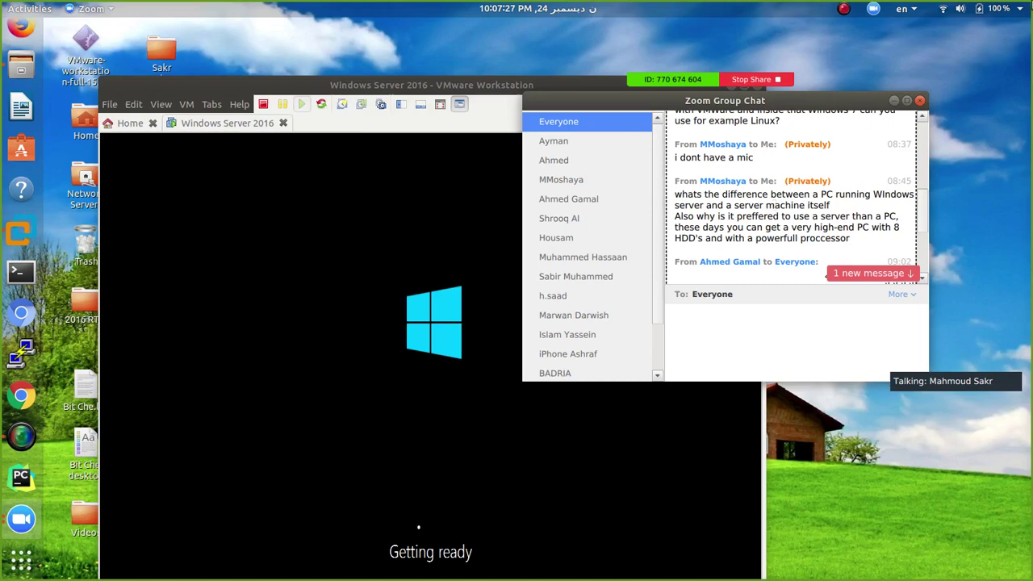
click(843, 8)
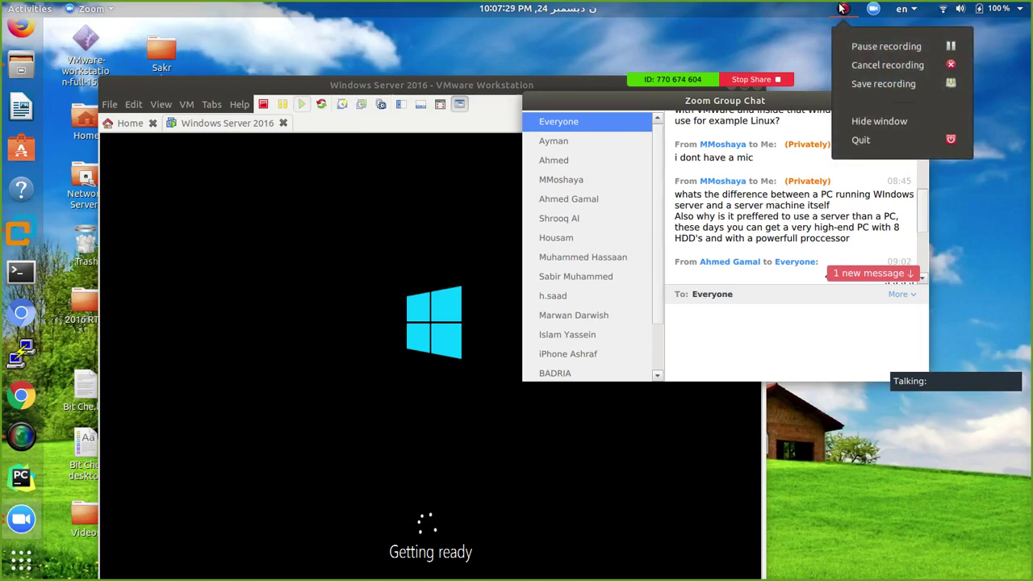
Dismiss the recorder menu and nudge the Group Chat window slightly left while the VM boots
click(791, 104)
mouse_move(740, 98)
mouse_down()
mouse_move(833, 84)
mouse_move(708, 51)
mouse_move(734, 100)
mouse_up()
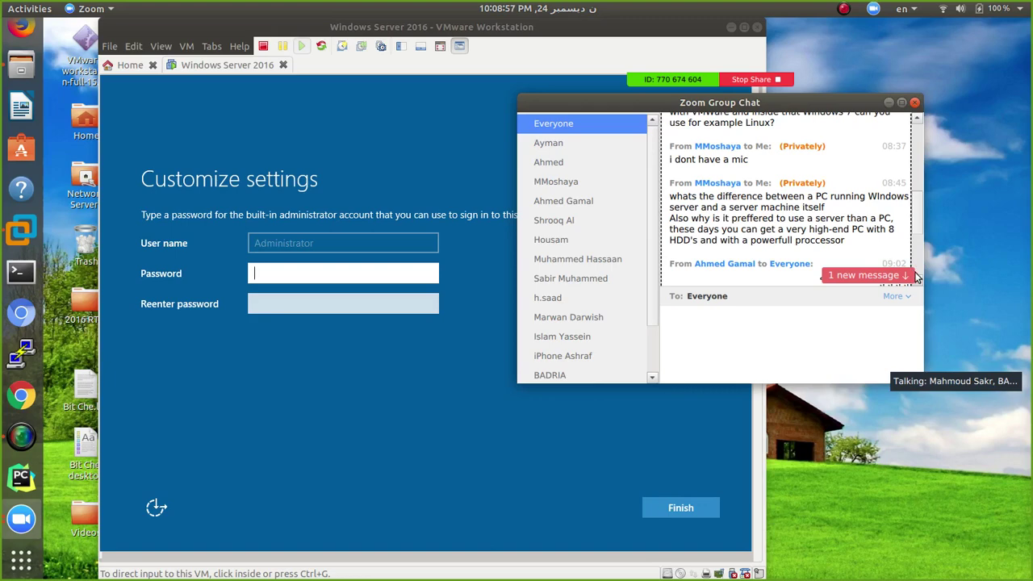
Select the PCs-versus-servers question and move the chat window and meeting toolbar aside
triple_click(796, 210)
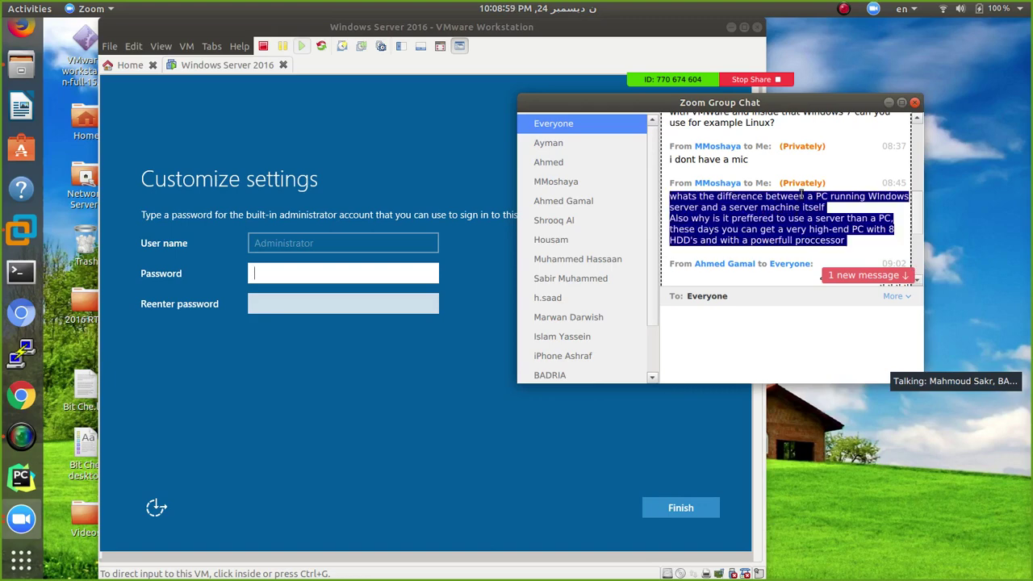
drag(803, 103, 793, 93)
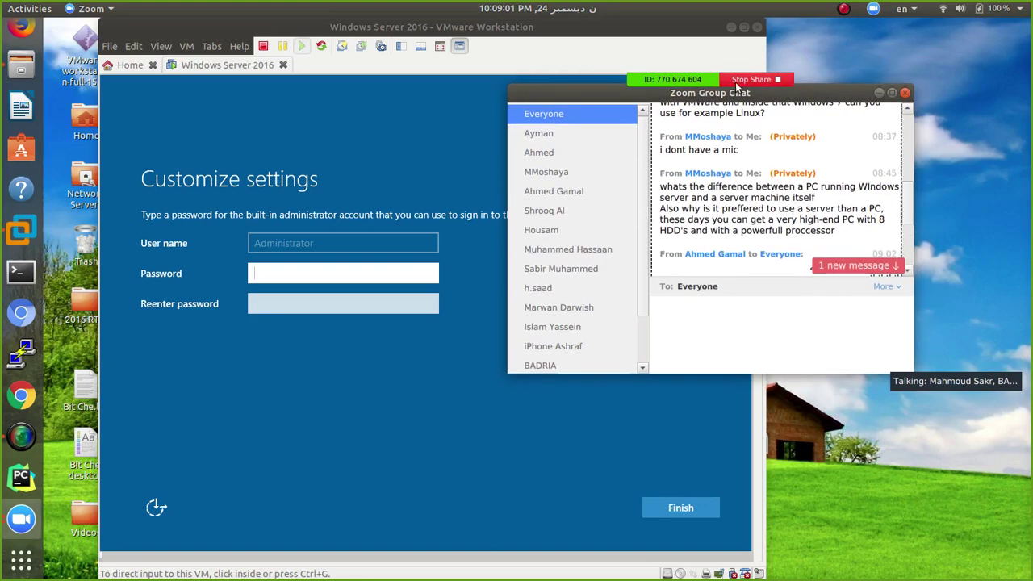
mouse_move(716, 74)
drag(716, 80, 702, 10)
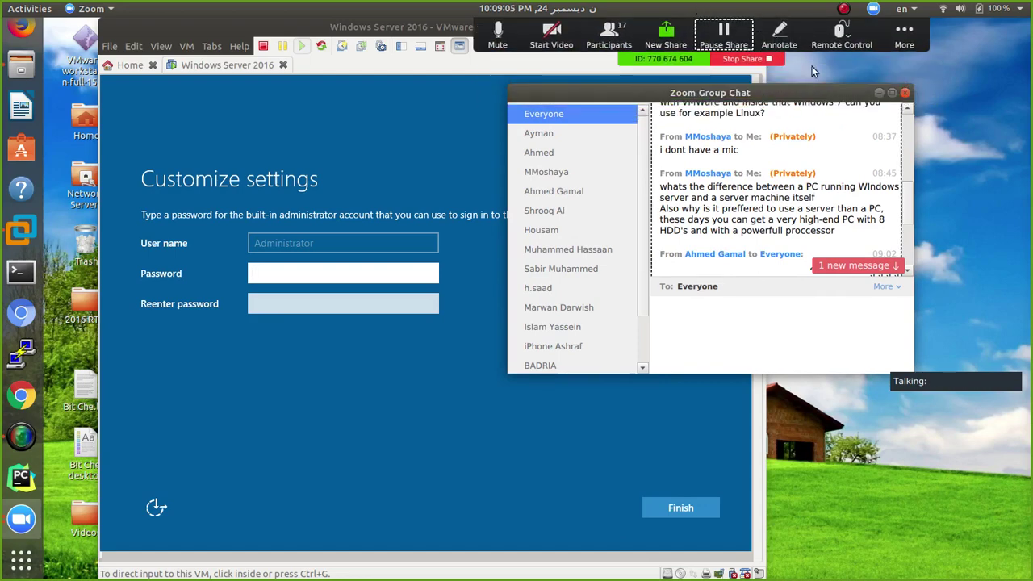
drag(786, 99, 824, 81)
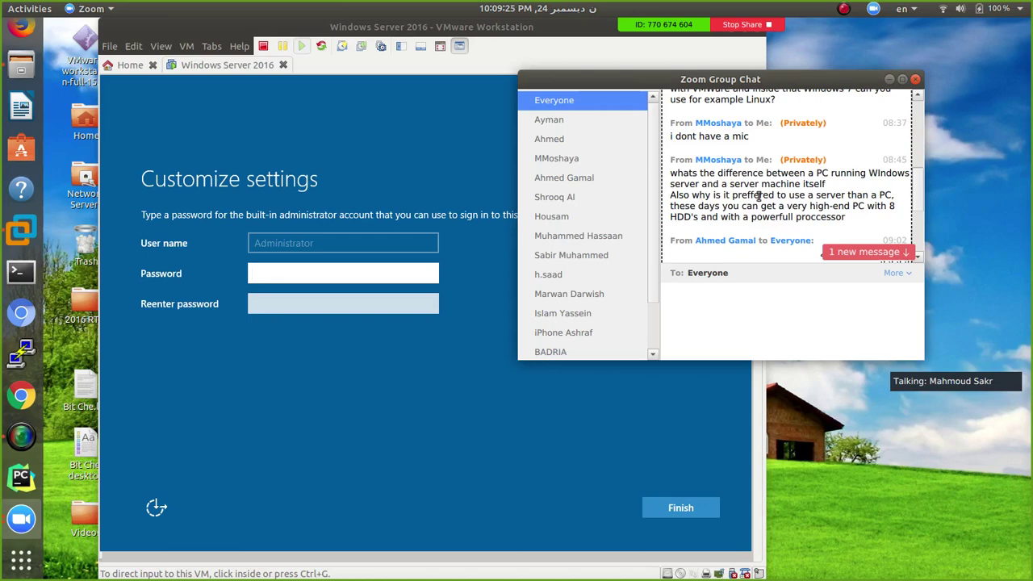
Highlight an attendee's question about preferring a server over a high-end PC, then close the chat
triple_click(883, 193)
click(885, 194)
drag(887, 194, 670, 193)
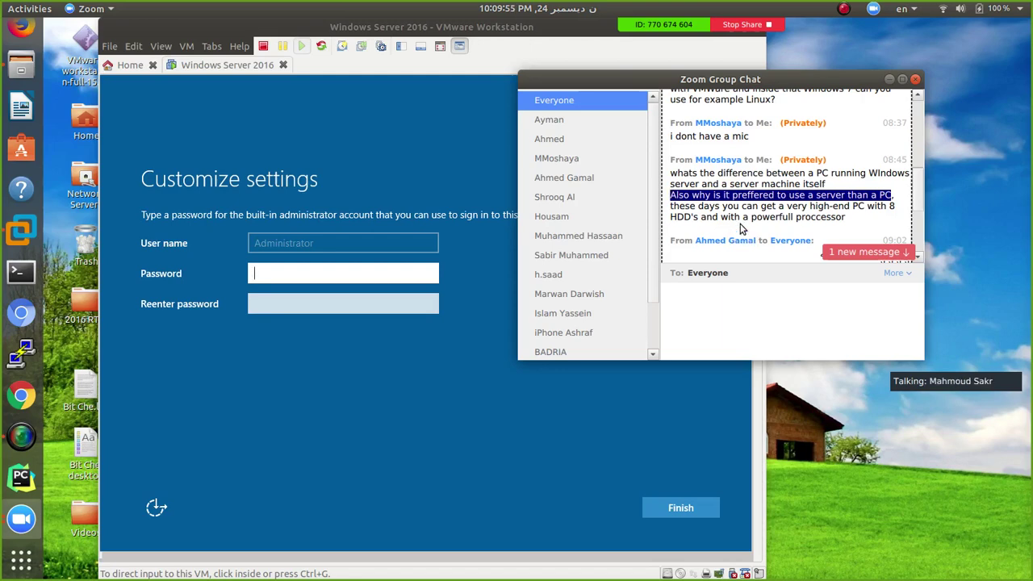
drag(809, 206, 824, 217)
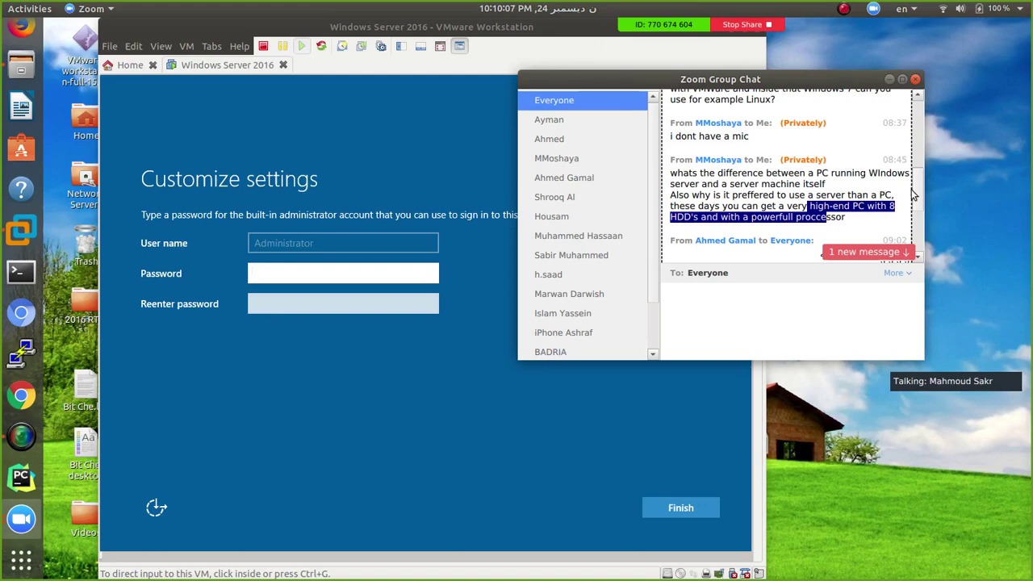
drag(916, 187, 916, 214)
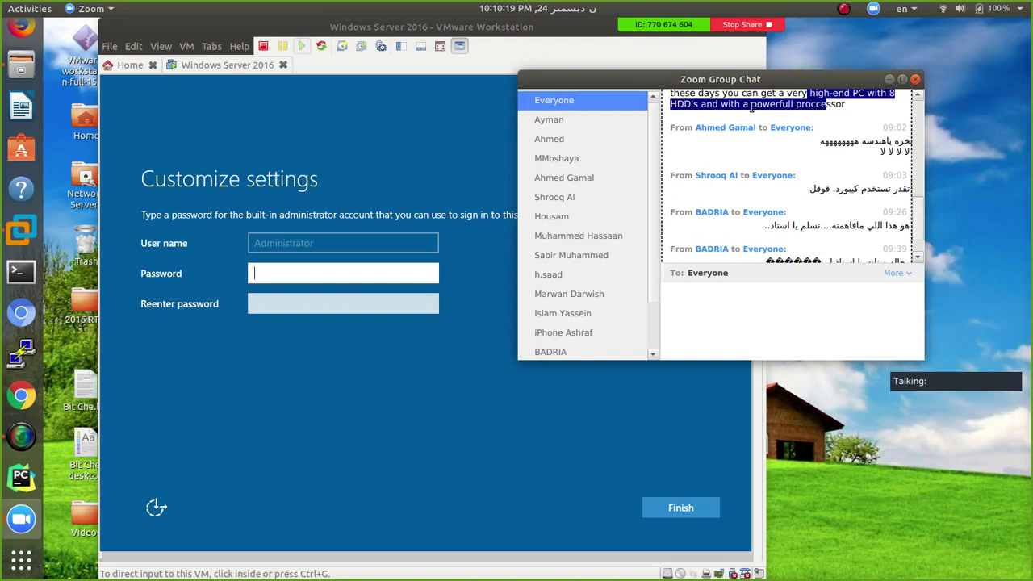
click(916, 80)
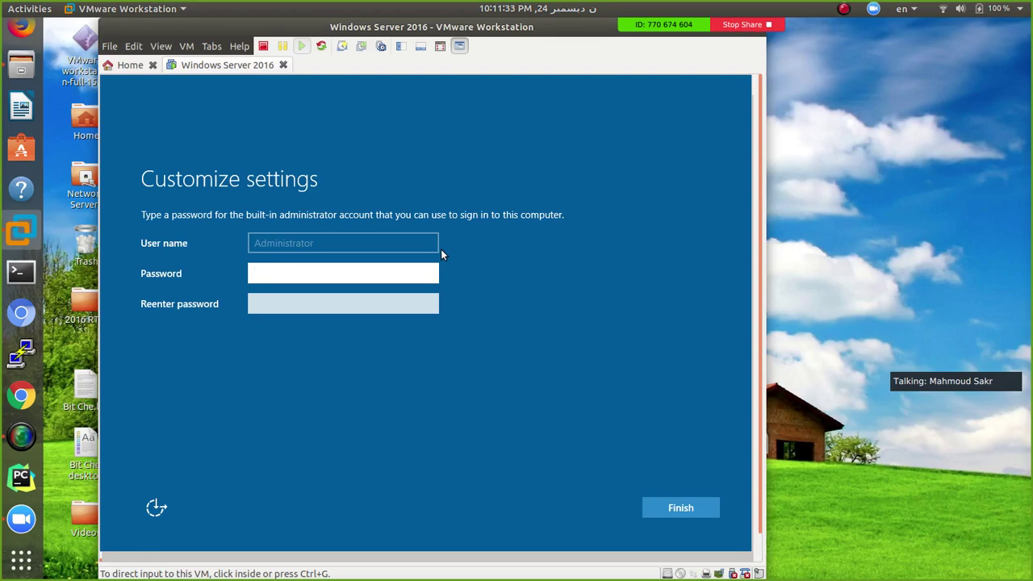
Enter and re-enter the Administrator password, check both with the reveal icon, and finish setup
click(381, 277)
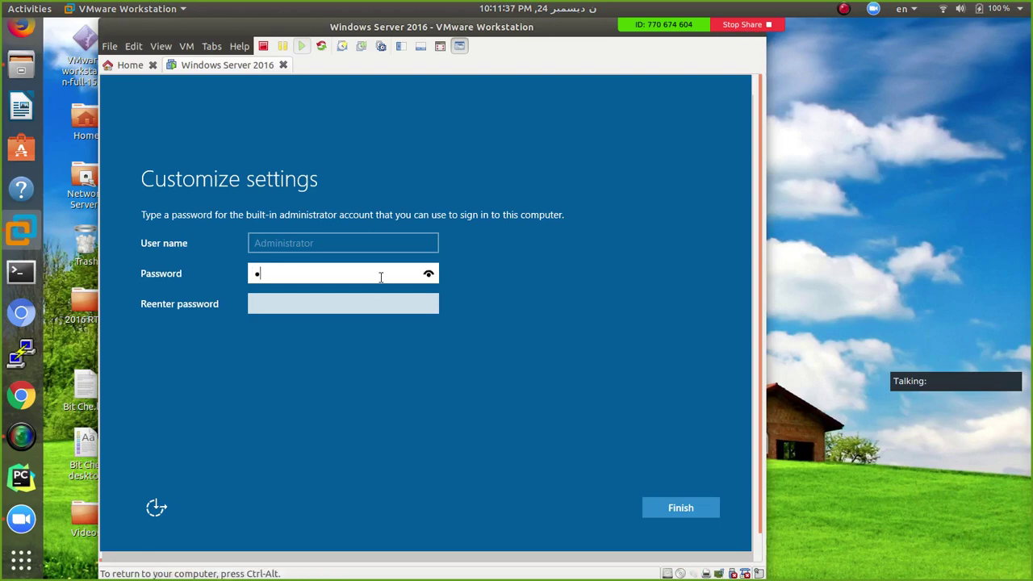
drag(429, 275, 428, 273)
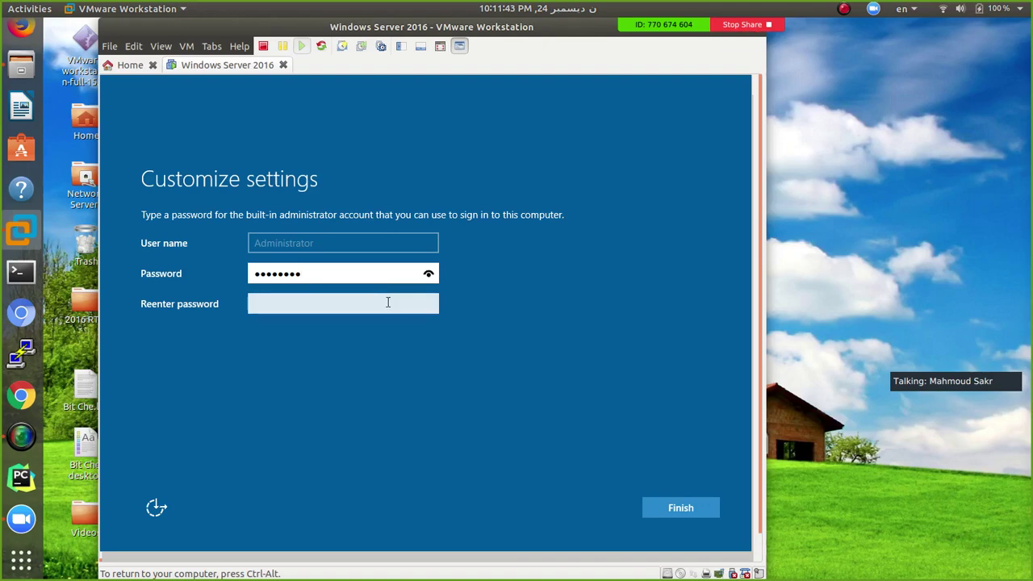
click(388, 302)
drag(428, 304, 430, 306)
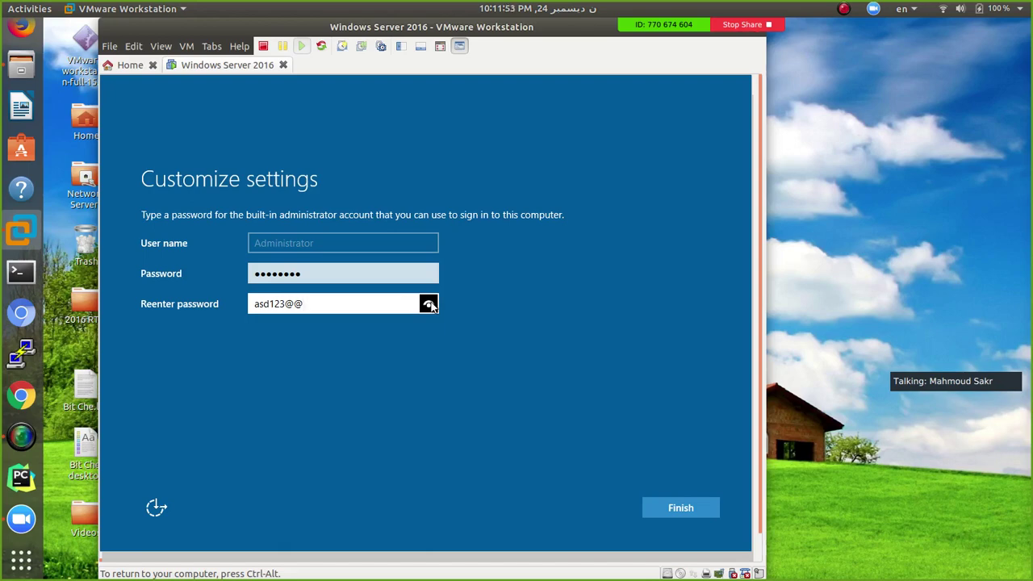
drag(430, 306, 430, 306)
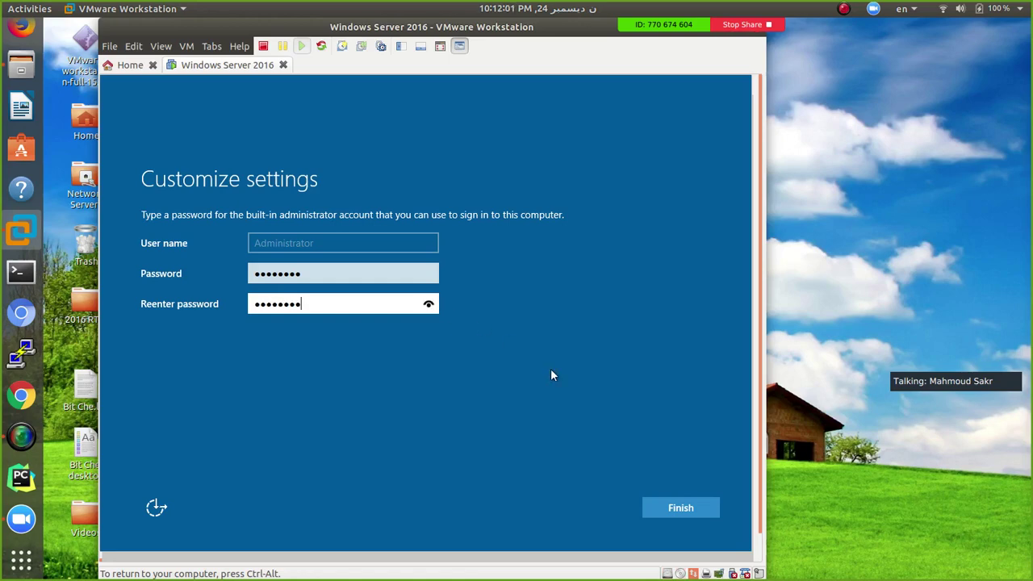
click(671, 509)
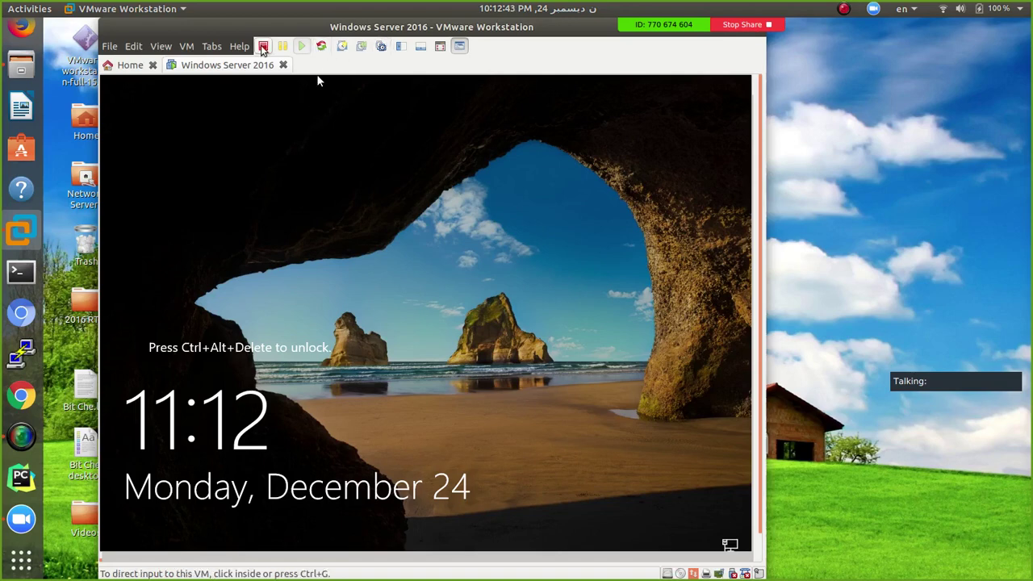
Send Ctrl+Alt+Del to the VM and sign in with the Administrator password
click(187, 47)
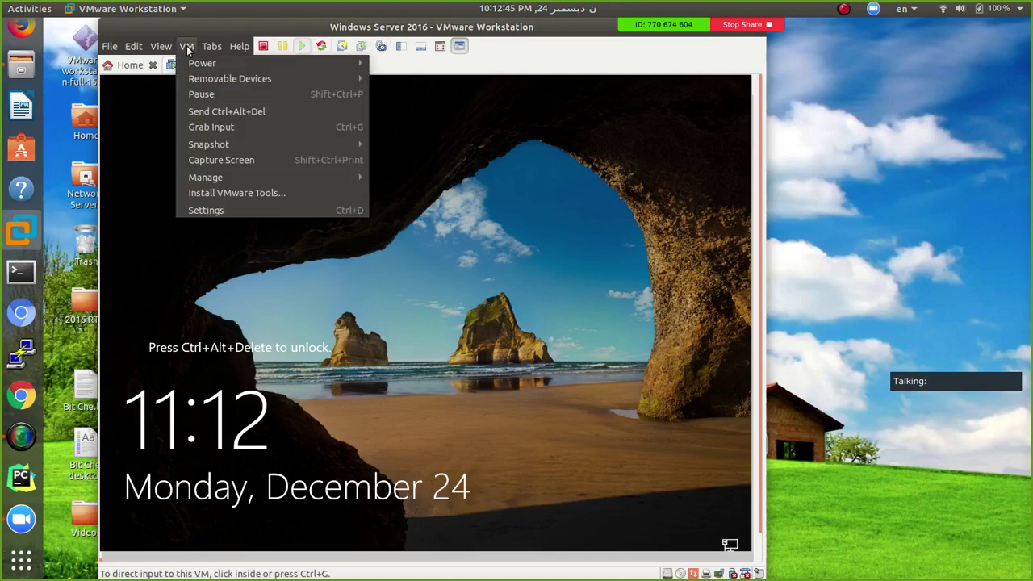
mouse_move(161, 50)
click(254, 112)
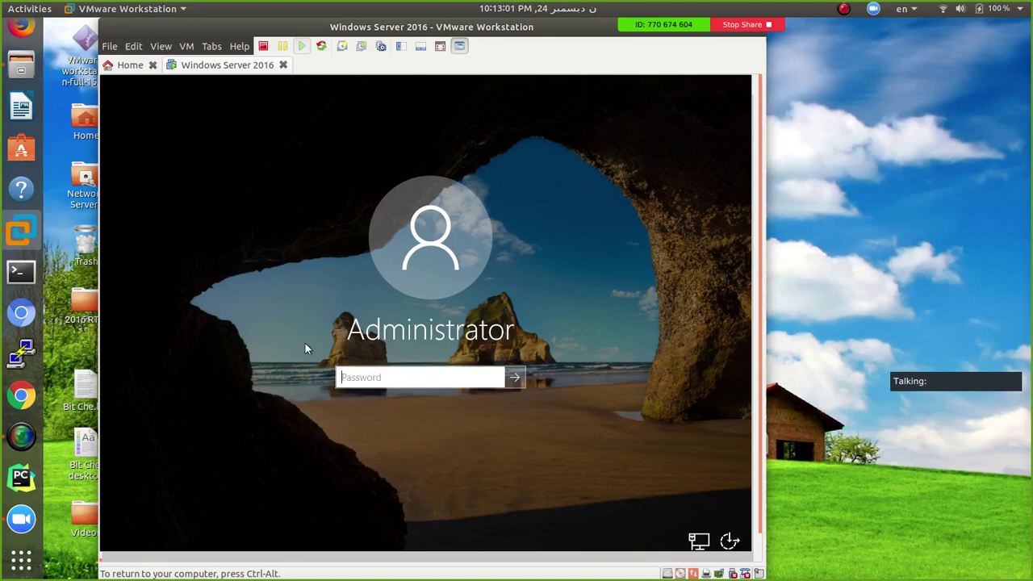
text(******)
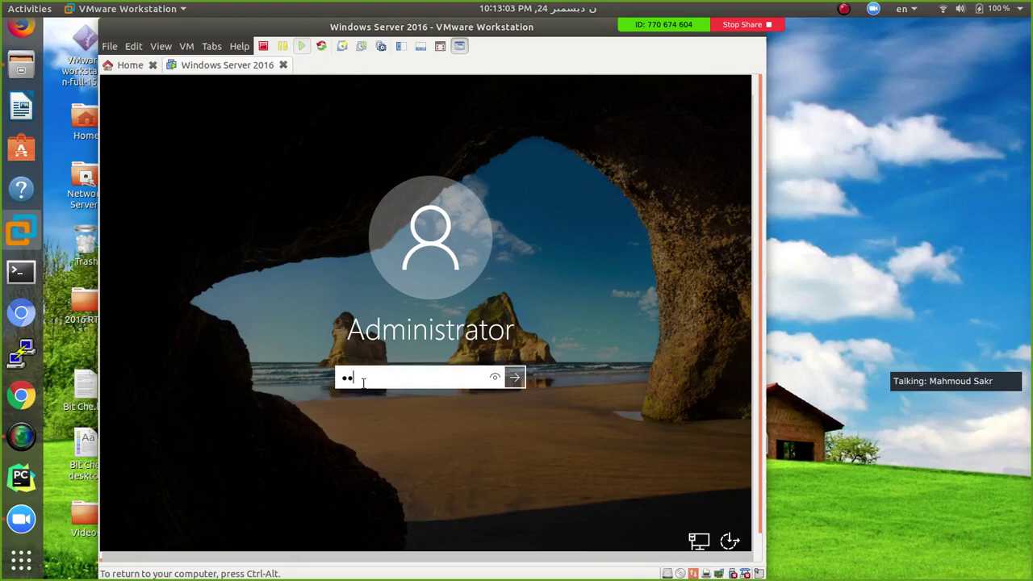
text(**)
key(Return)
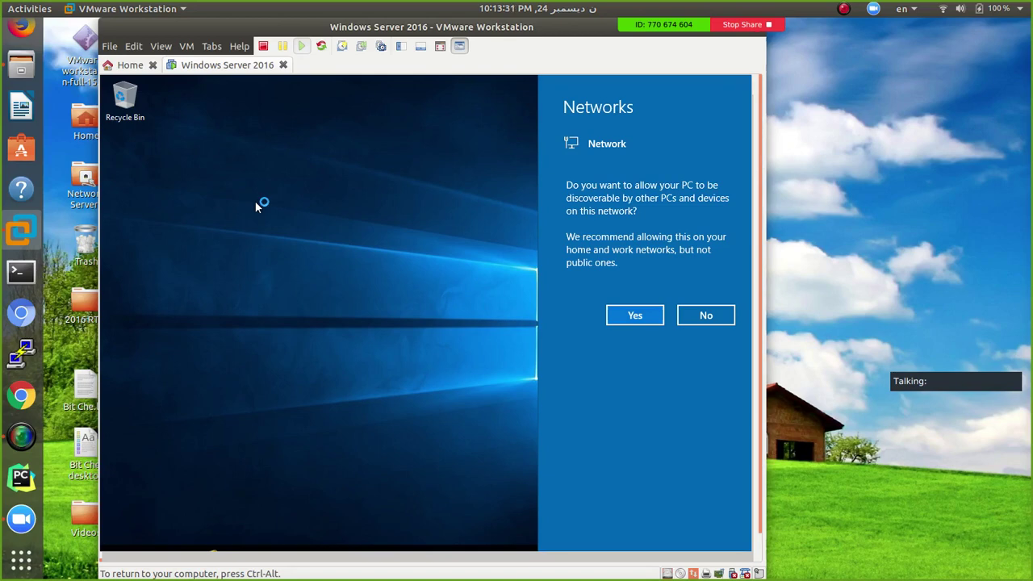
Allow network discovery and connect the VMware Tools installer disc
click(635, 315)
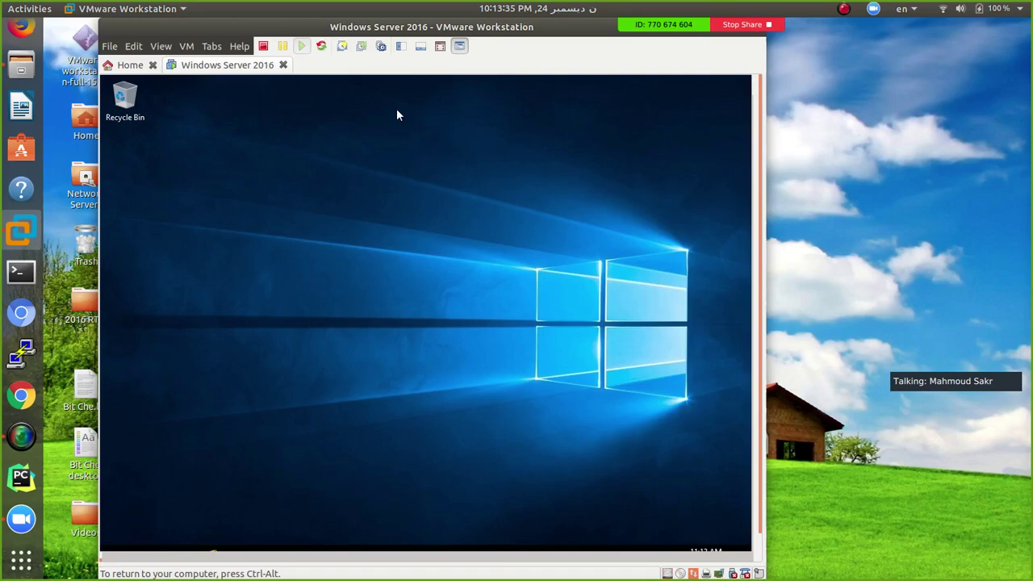
click(185, 47)
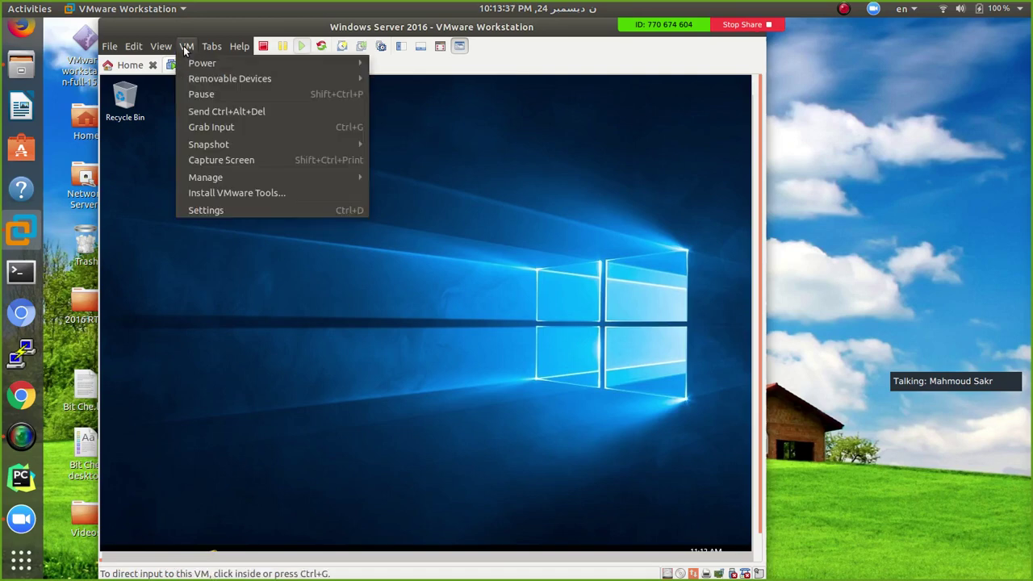
click(214, 194)
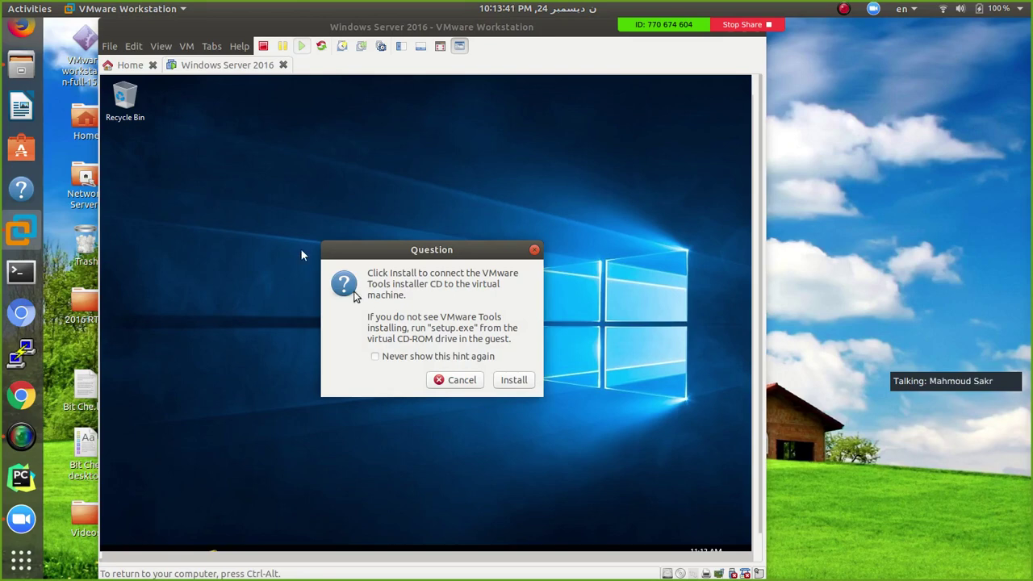
click(527, 381)
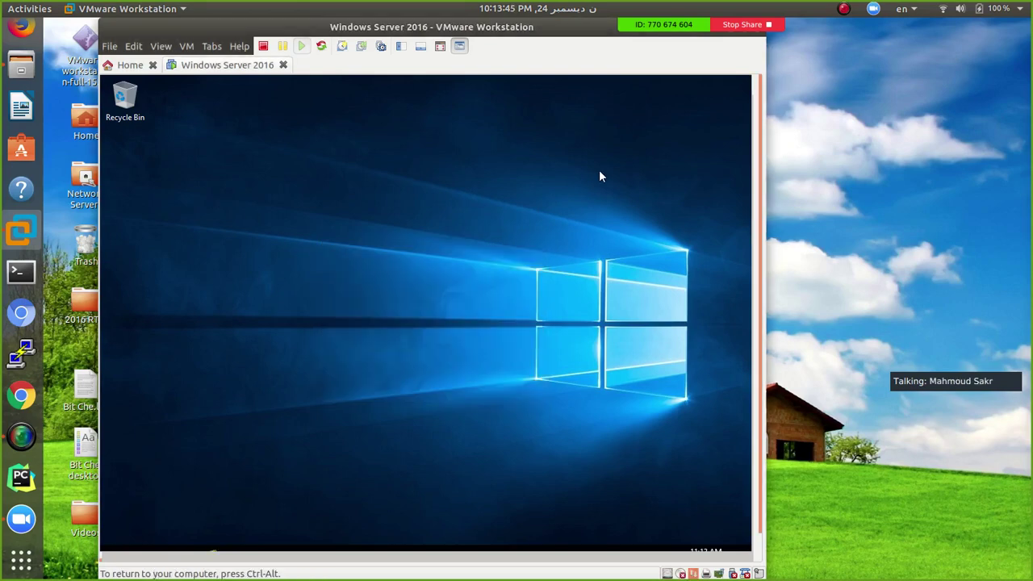
Maximize the VMware Workstation window, then release input from the VM
key(ctrl+g)
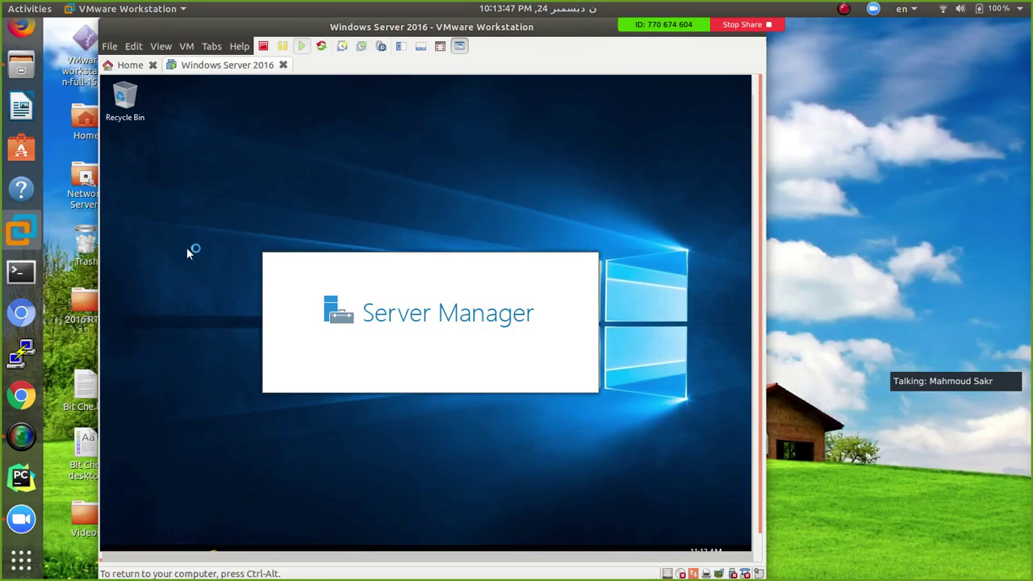
key(ctrl+alt)
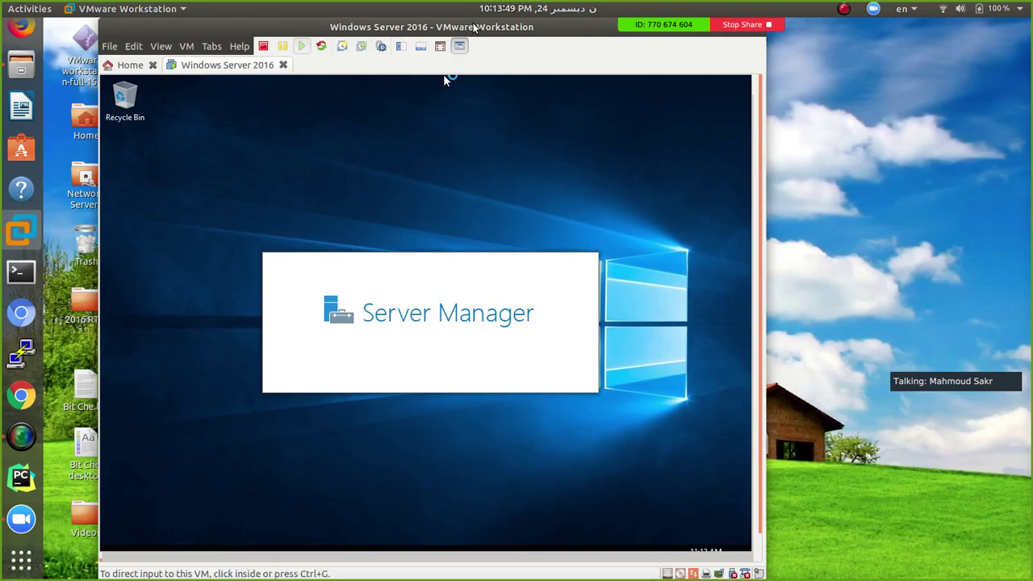
double_click(478, 26)
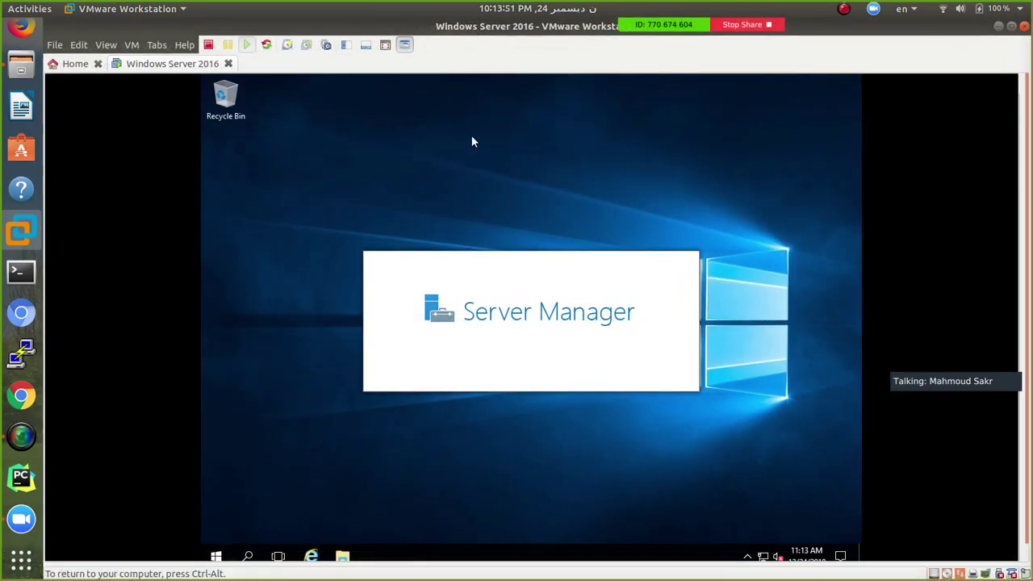
key(ctrl+alt)
Check Ethernet0's details in Network and Sharing Center (IPv4 192.168.100.112), then close both windows
right_click(762, 557)
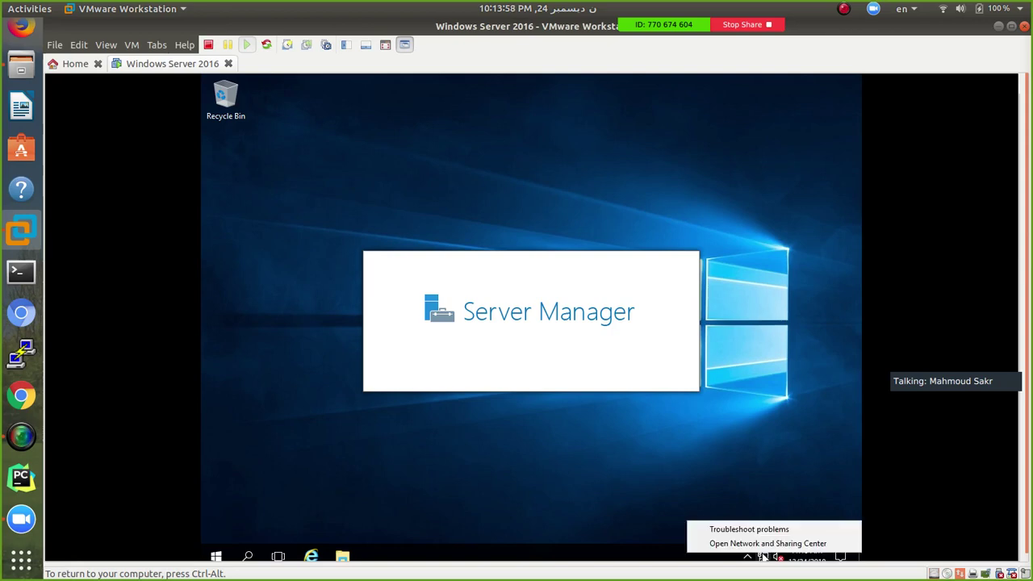
click(763, 544)
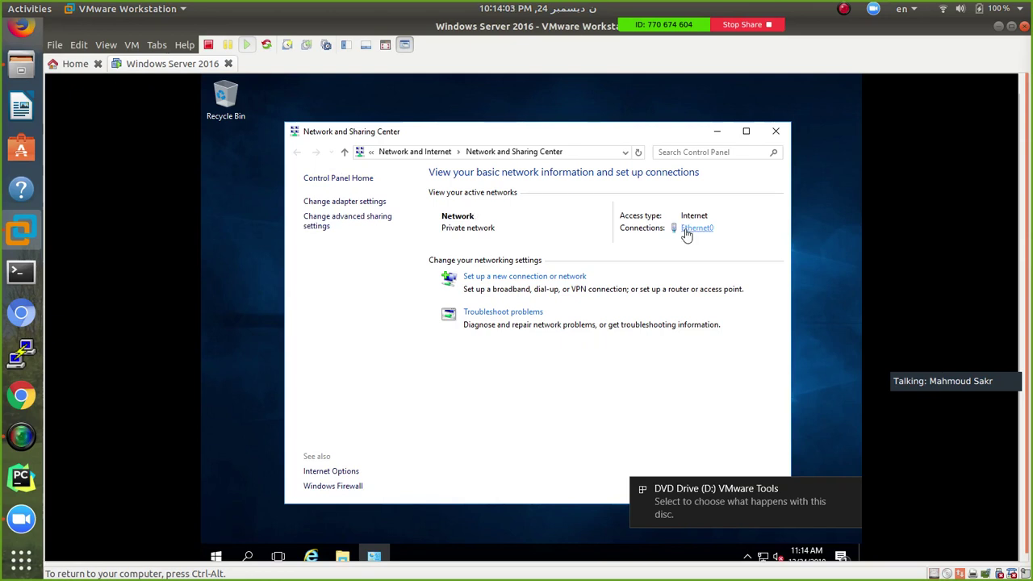
click(686, 231)
click(456, 308)
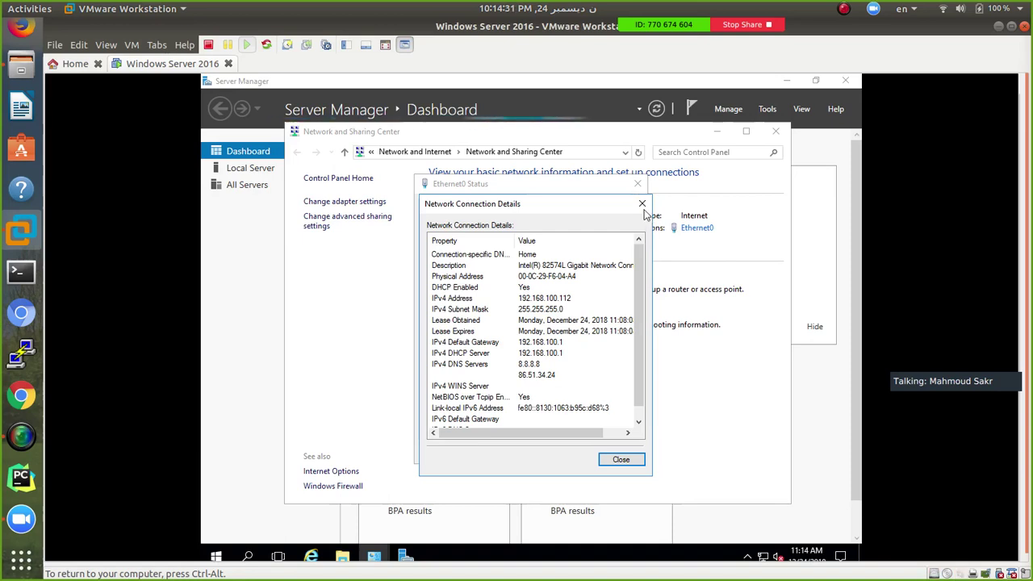
click(641, 204)
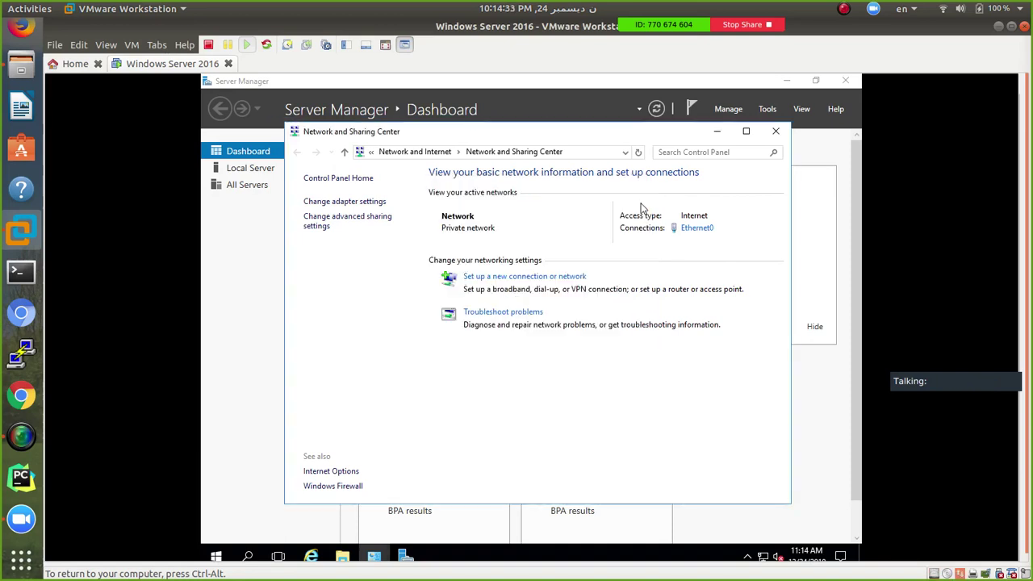
click(776, 134)
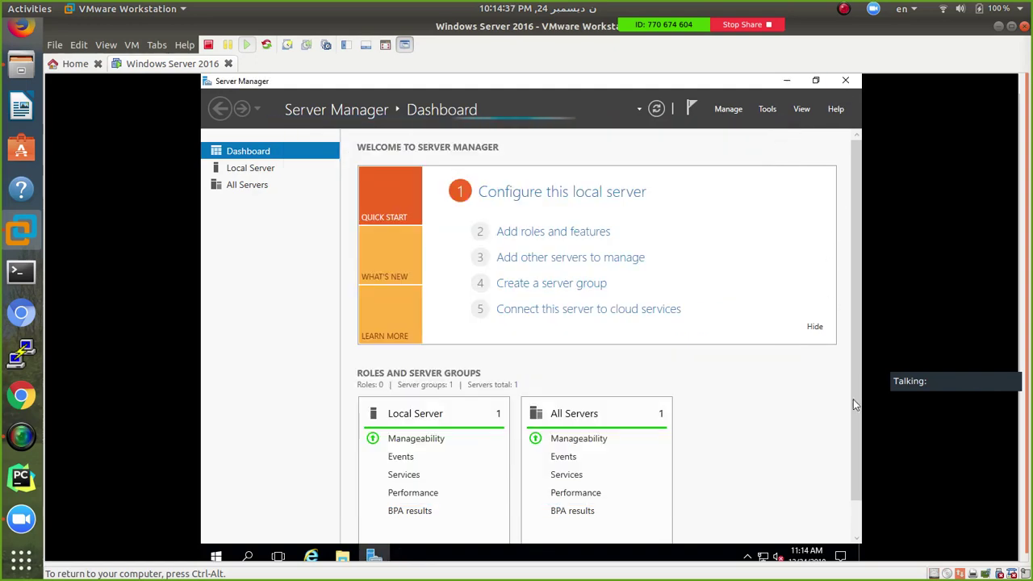
Close Server Manager, then switch the VM's network adapter to NAT and save the setting
key(alt+F4)
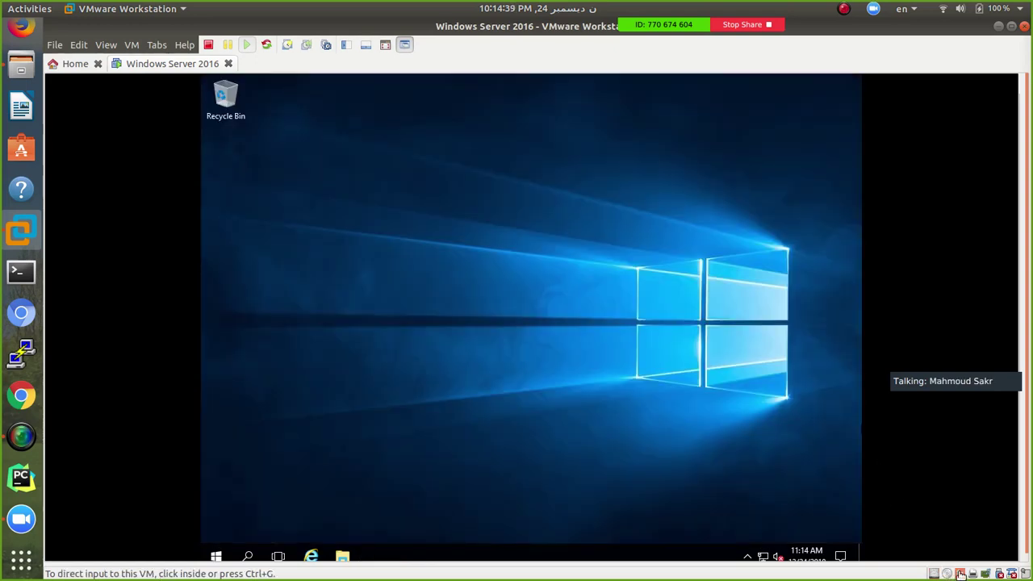
click(971, 573)
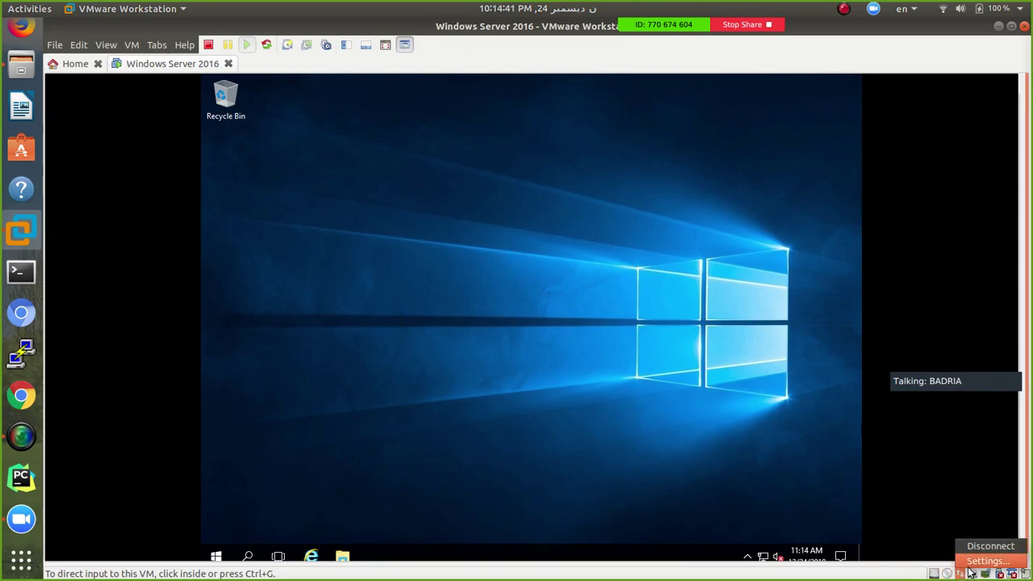
click(986, 560)
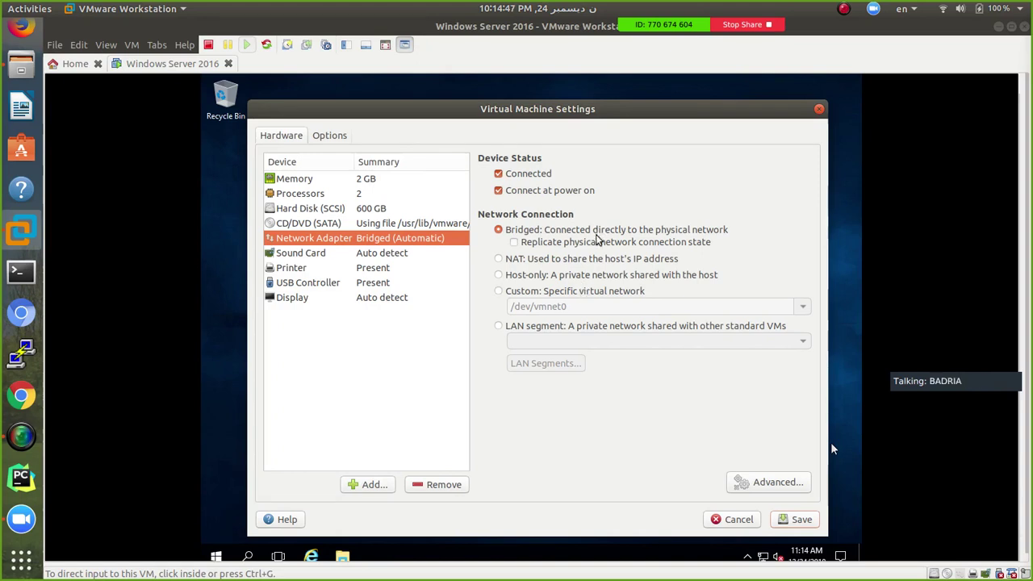
click(589, 259)
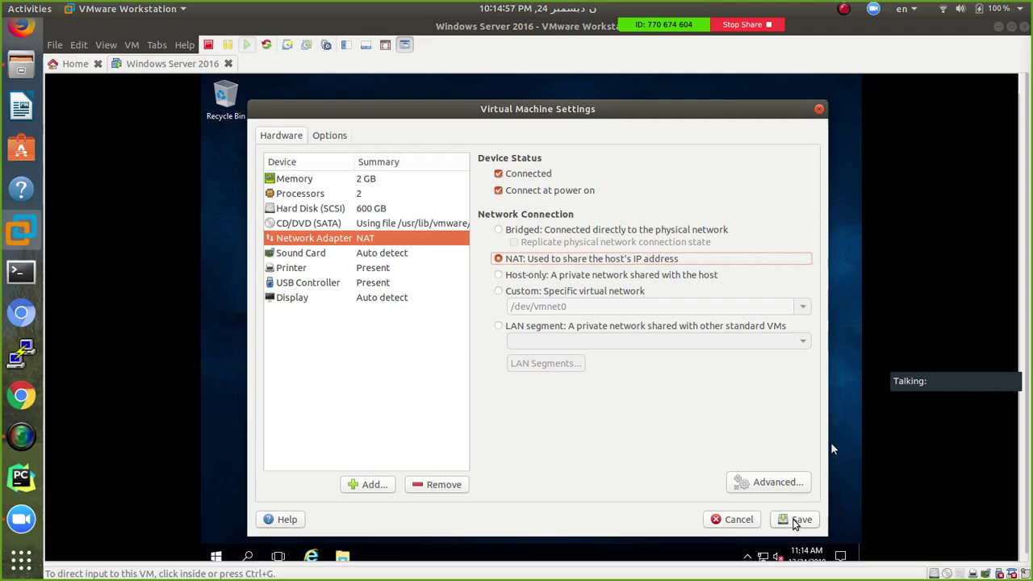
click(795, 520)
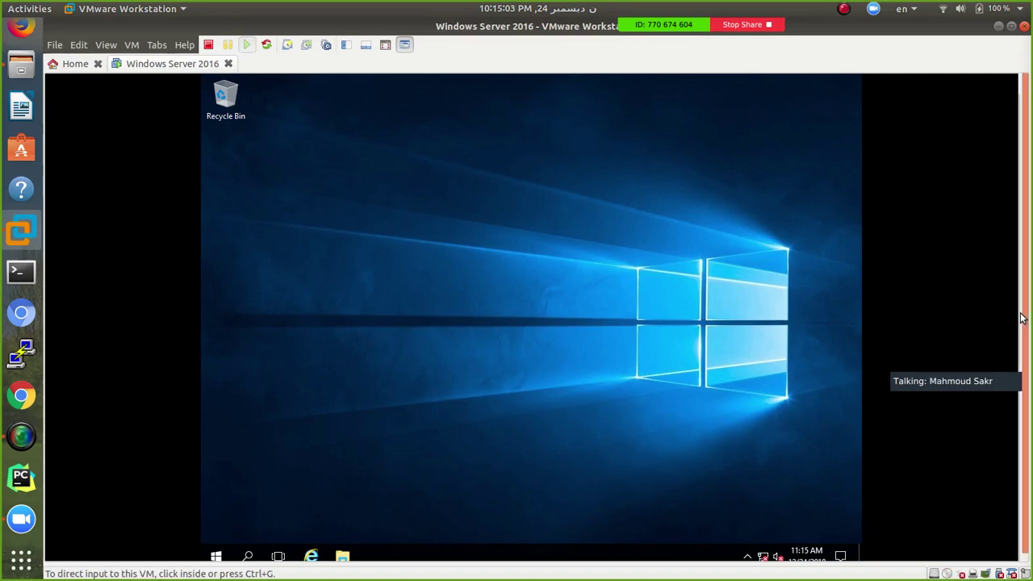
Give control to the VM and allow the PC to be discoverable on the network
scroll(1029, 364, down, 1)
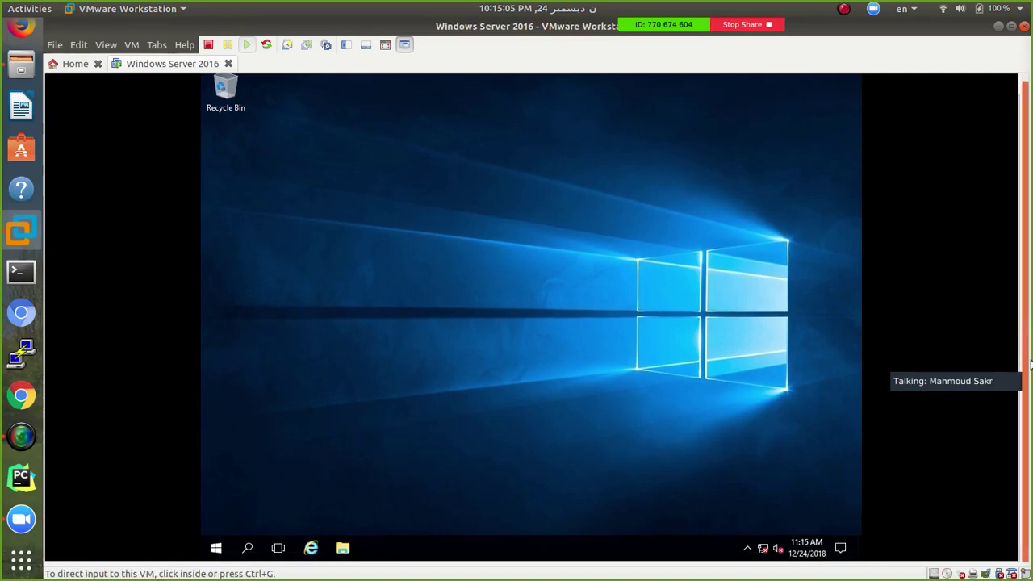
click(788, 341)
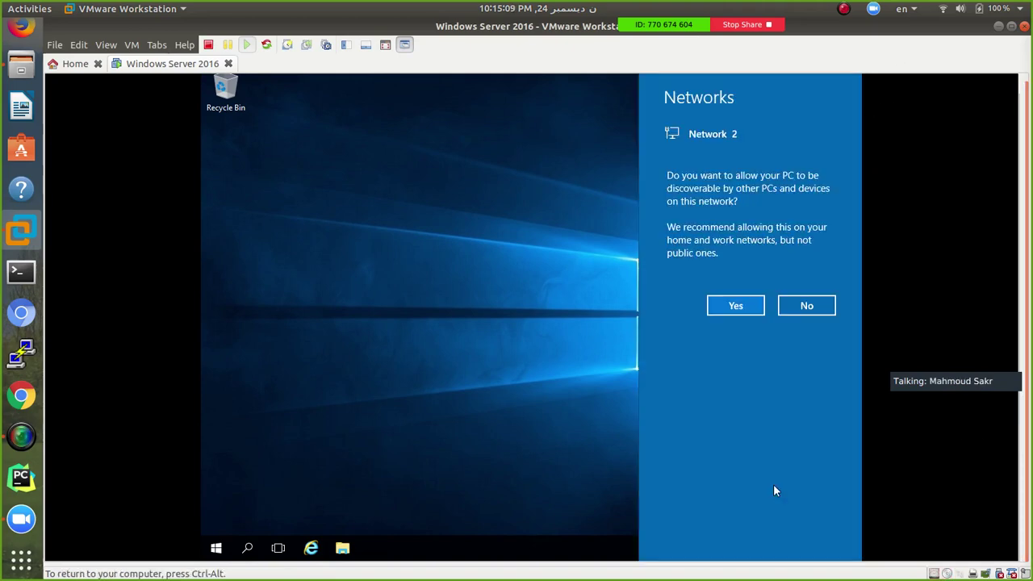
click(737, 309)
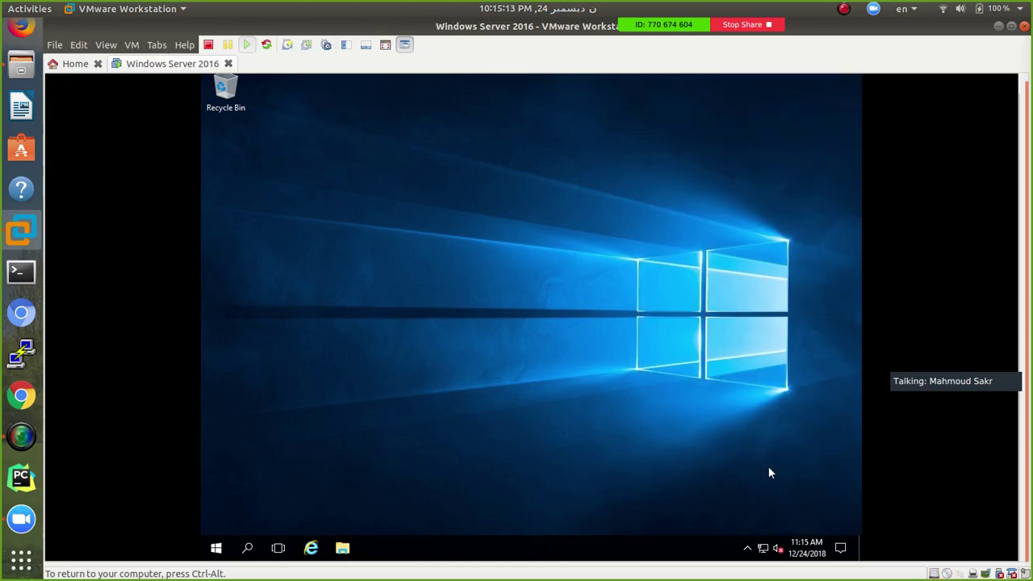
View Ethernet0's connection details, showing IPv4 192.168.223.129, then show all applications
right_click(763, 548)
click(764, 536)
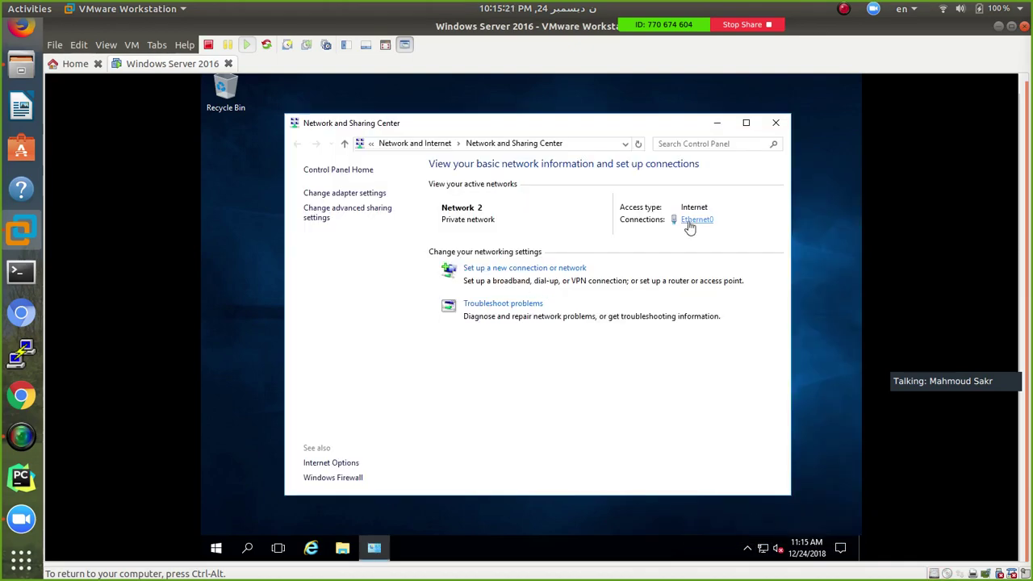
click(692, 219)
click(457, 303)
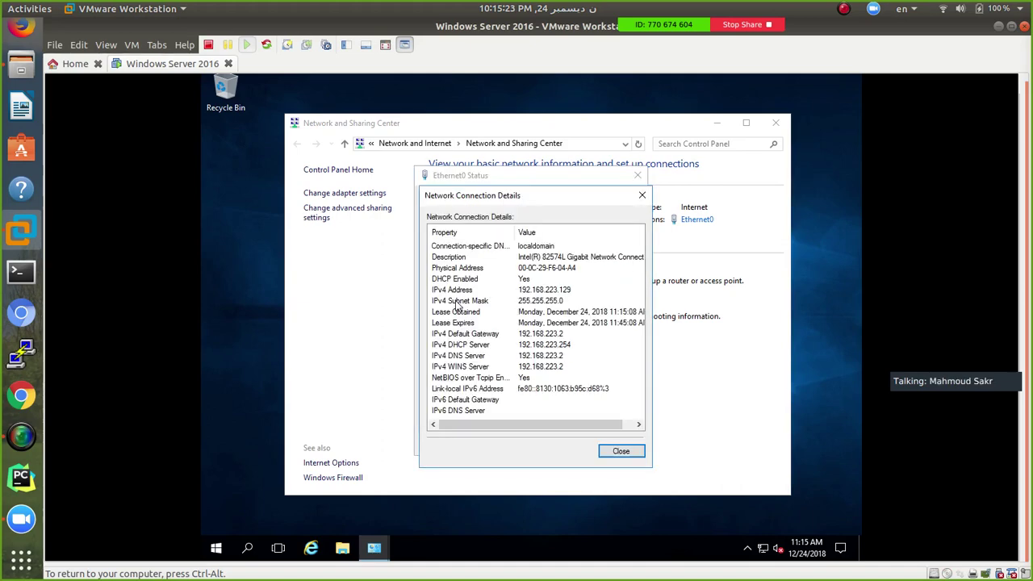
click(541, 292)
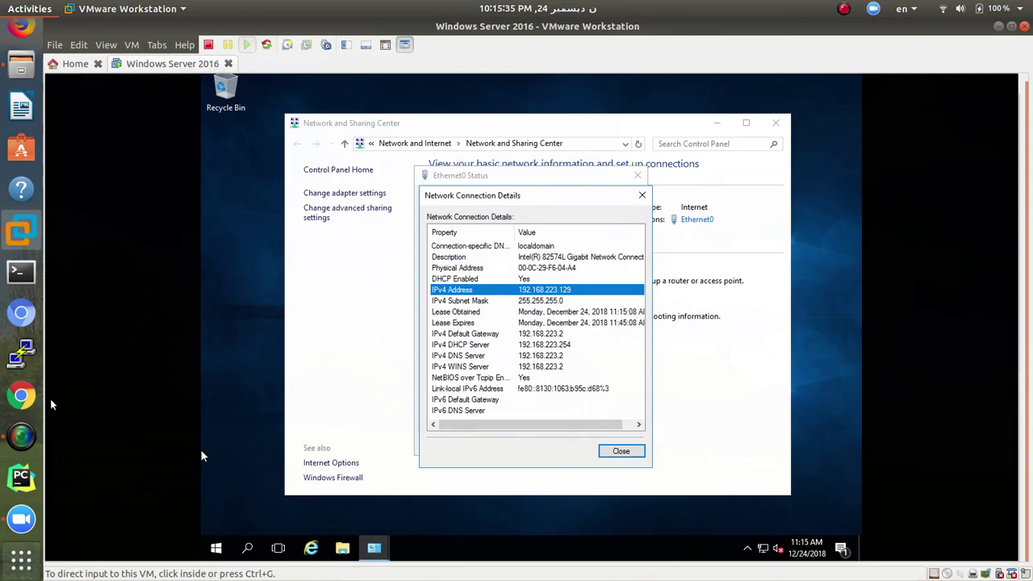
key(super+a)
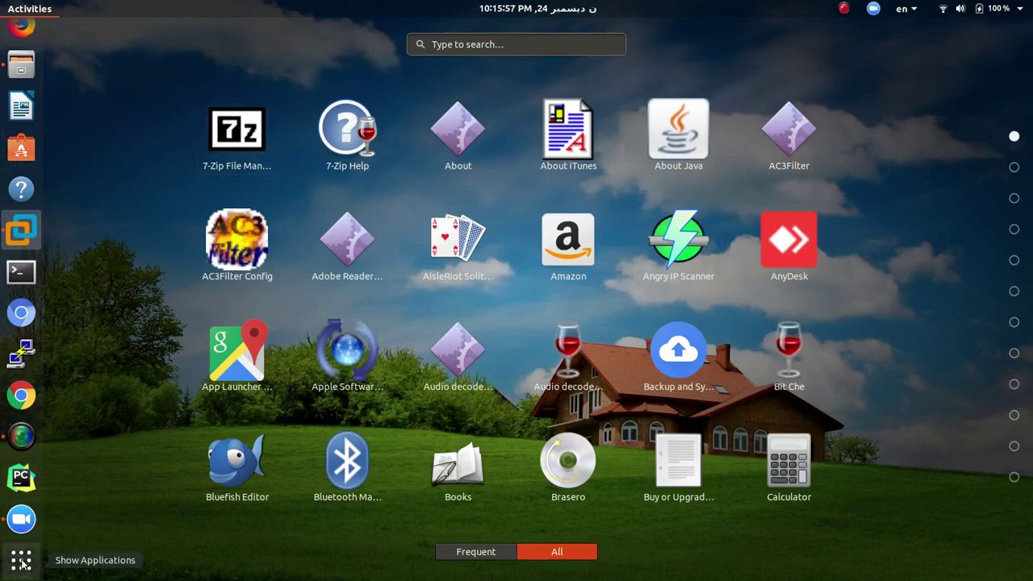
Search 'vnc', minimise VMware, close Files, and pick the saved 192.168.100.90 VNC connection
text(v)
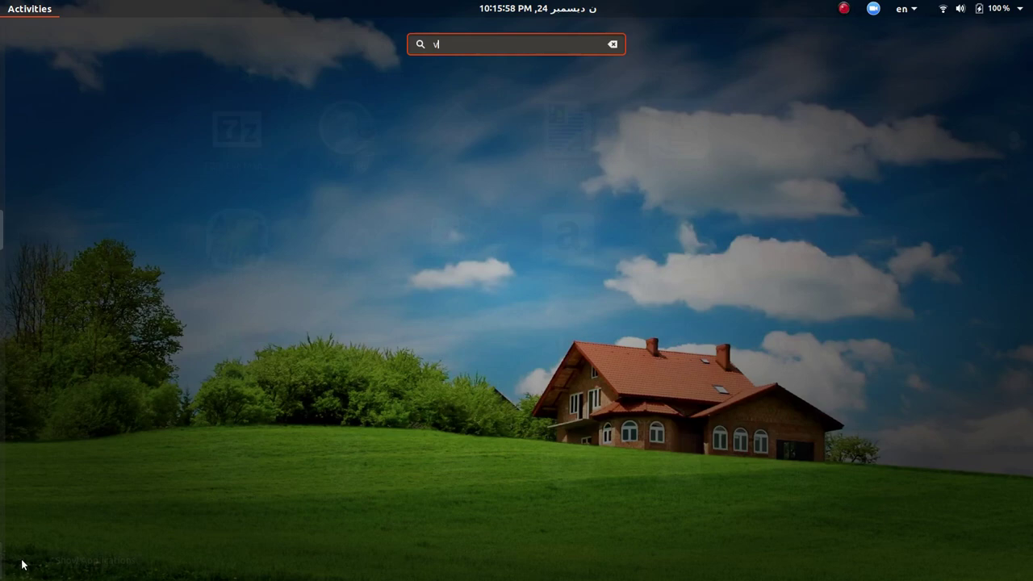
text(nc)
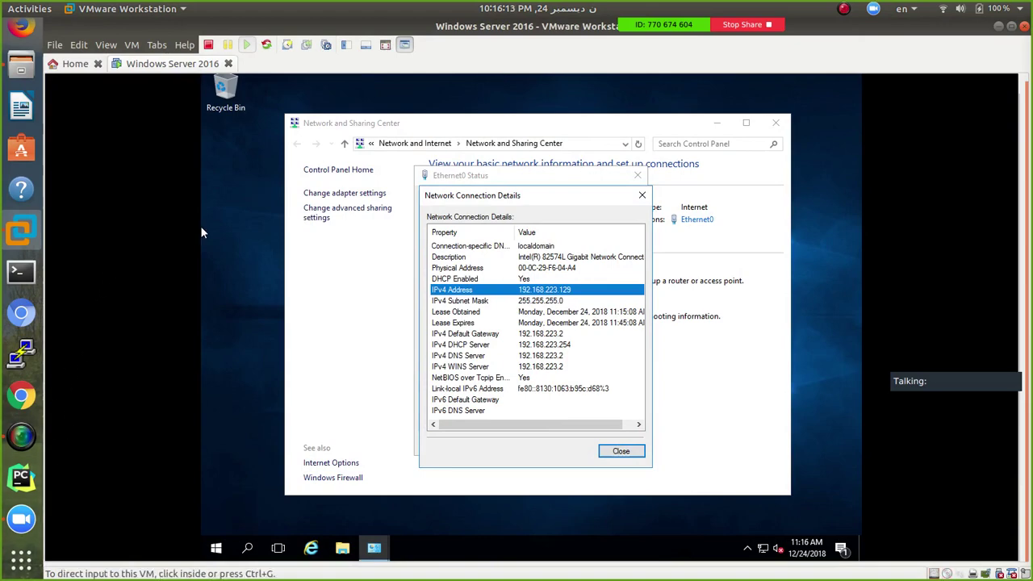
click(999, 26)
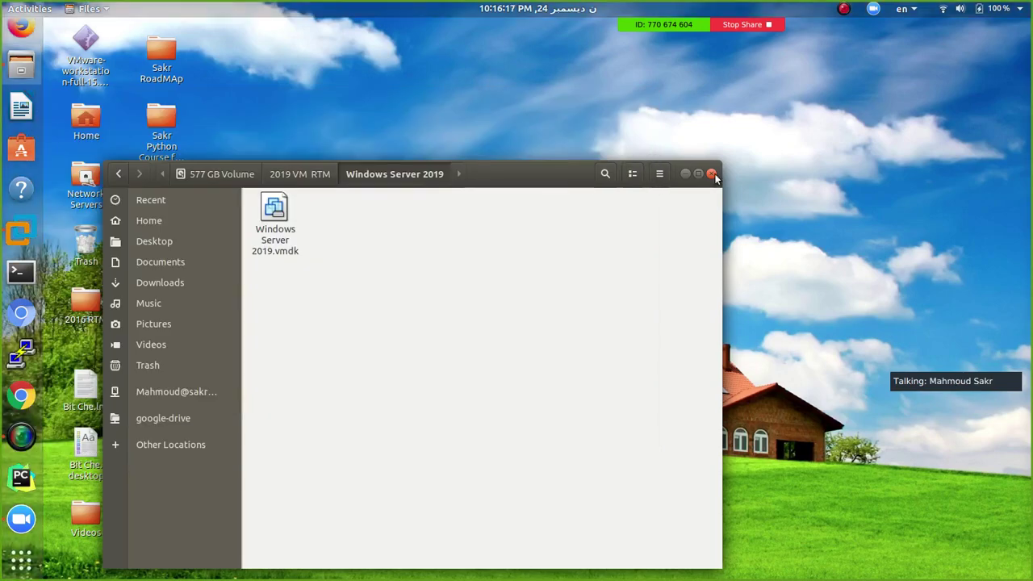
click(716, 174)
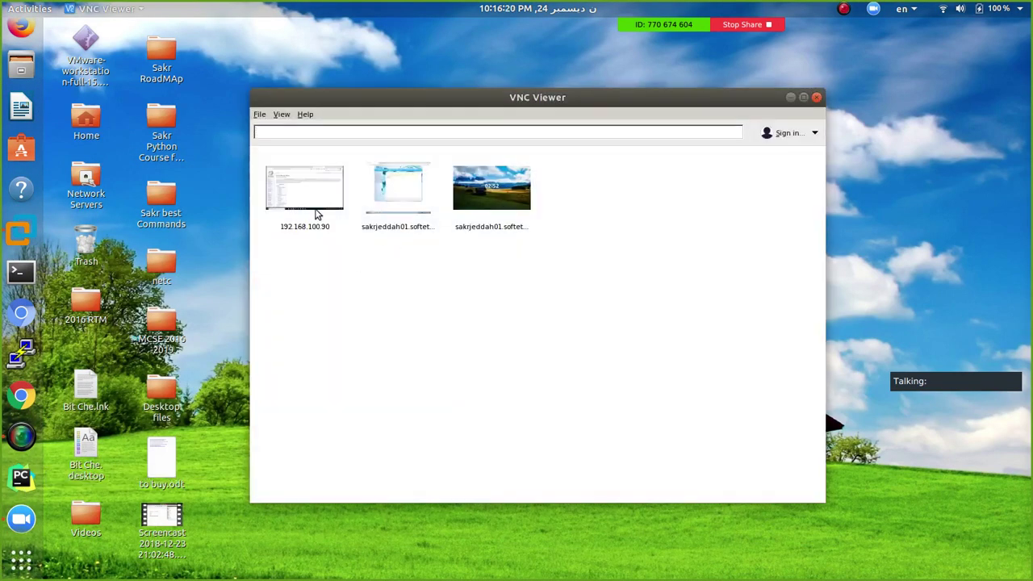
click(315, 210)
Connect to 192.168.100.90 and set the remote VM's Network Adapter 2 to NAT
double_click(314, 206)
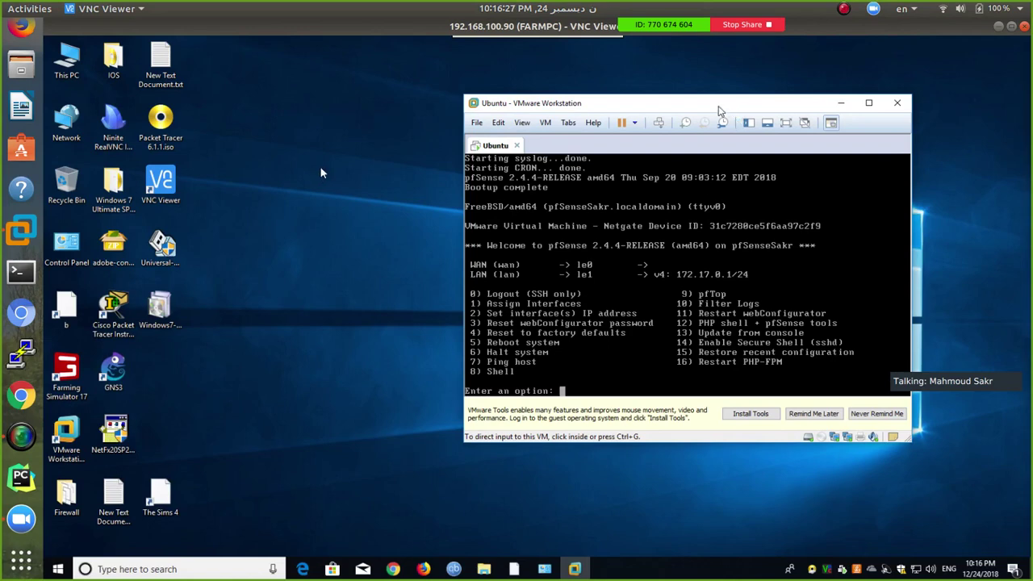
drag(707, 105, 589, 85)
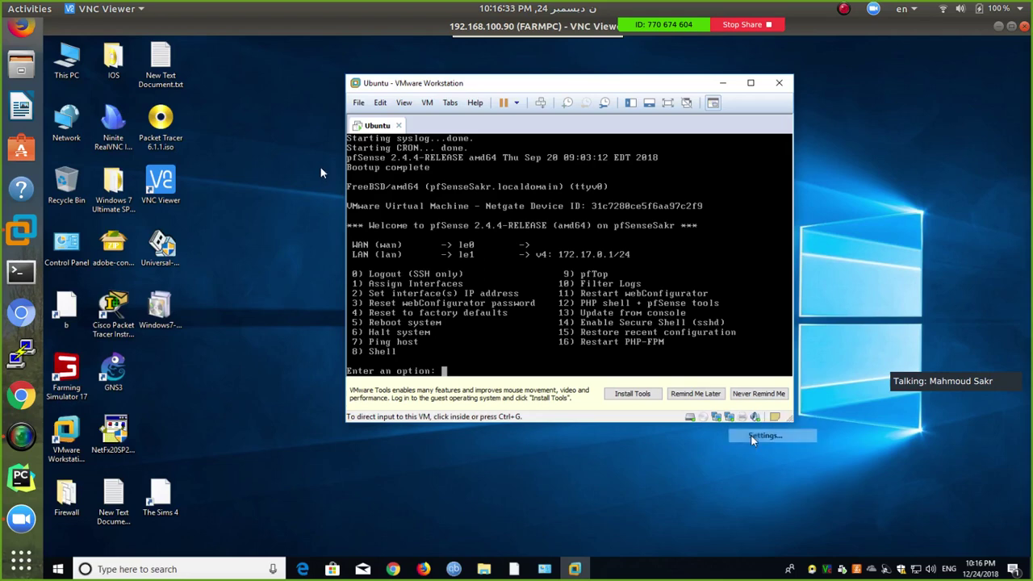
double_click(716, 414)
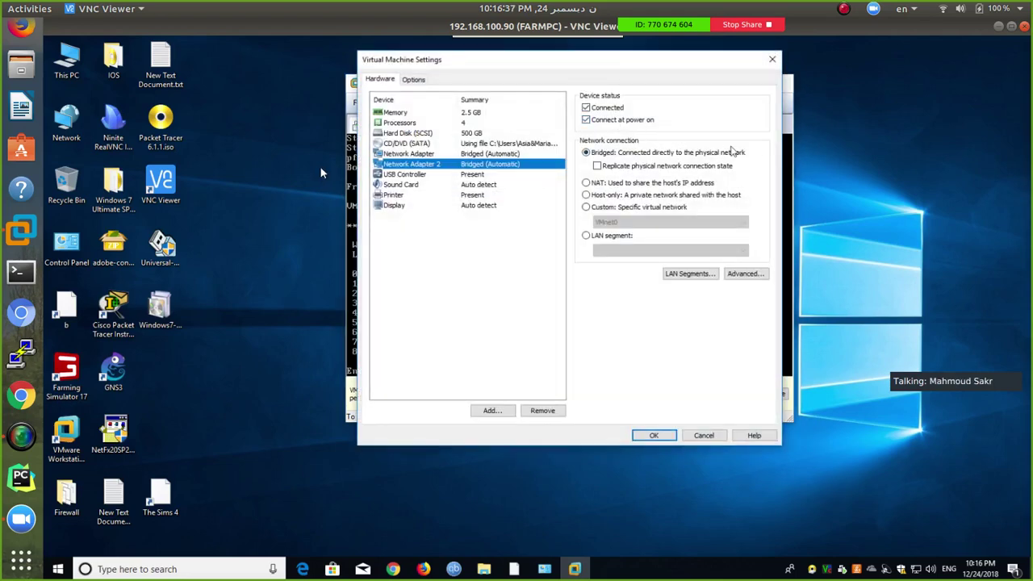
click(662, 184)
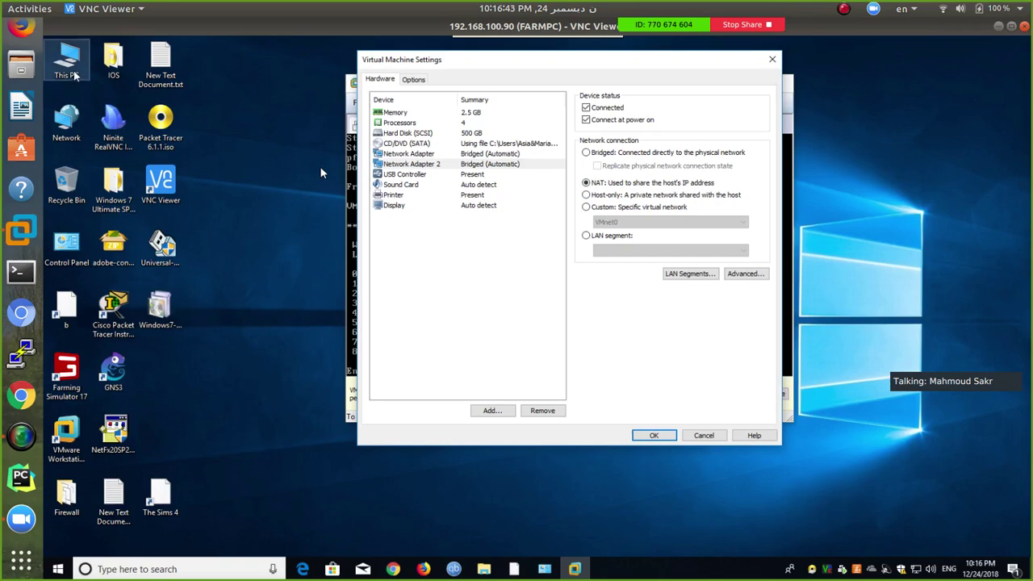
List the remote host's network adapters through the Network desktop item's properties
right_click(72, 117)
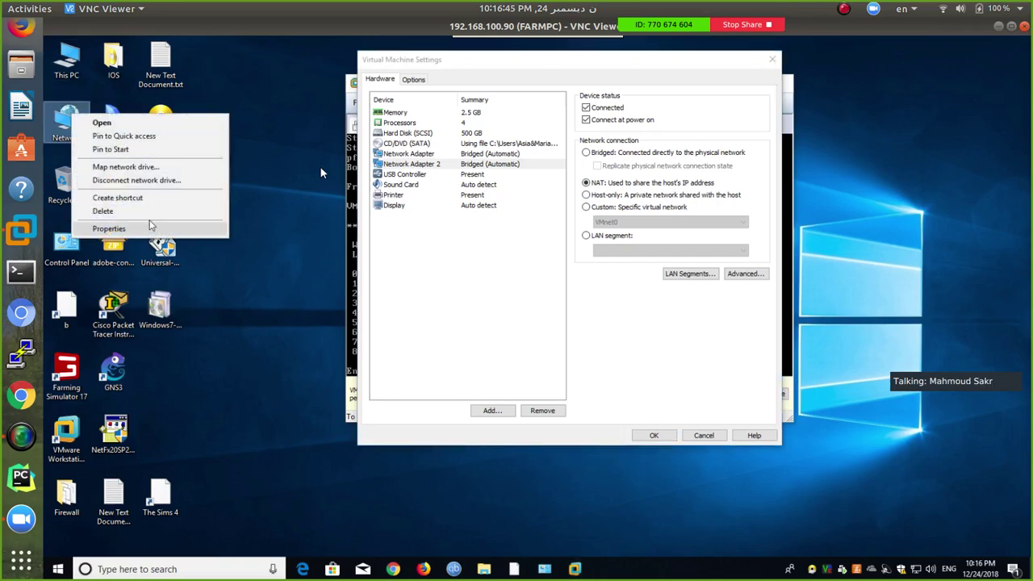
click(144, 228)
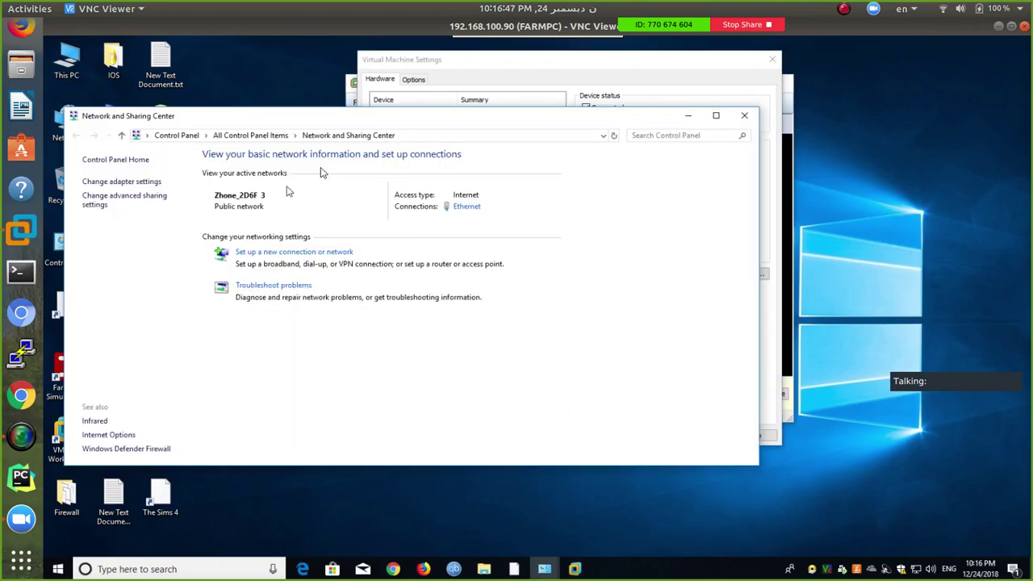
click(148, 180)
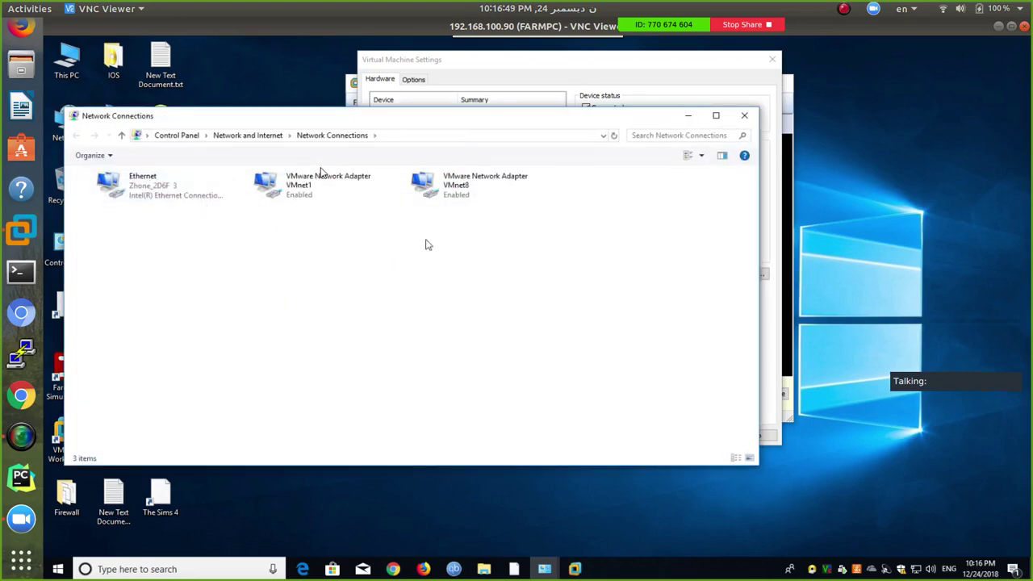
drag(537, 239, 288, 174)
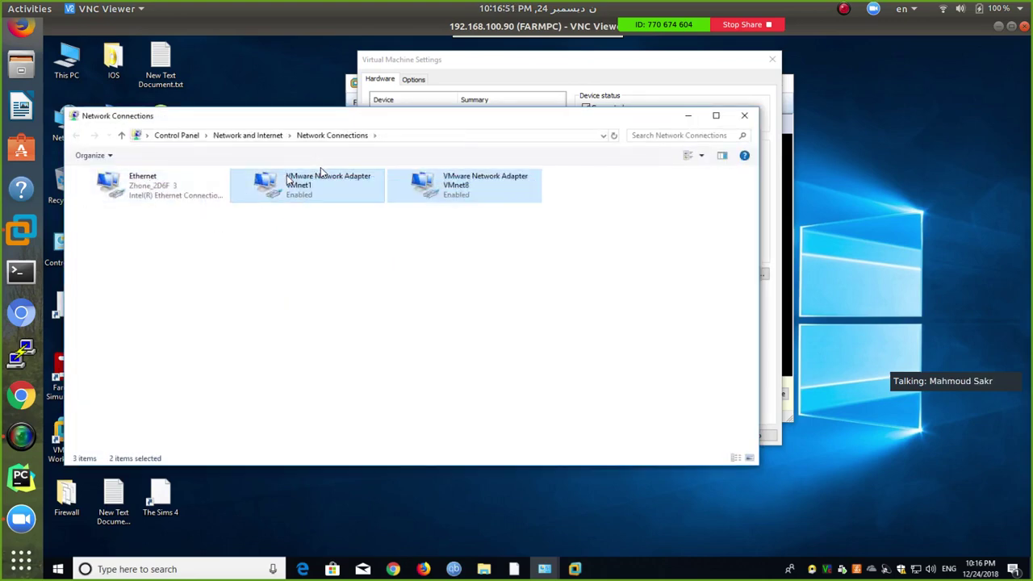
click(326, 308)
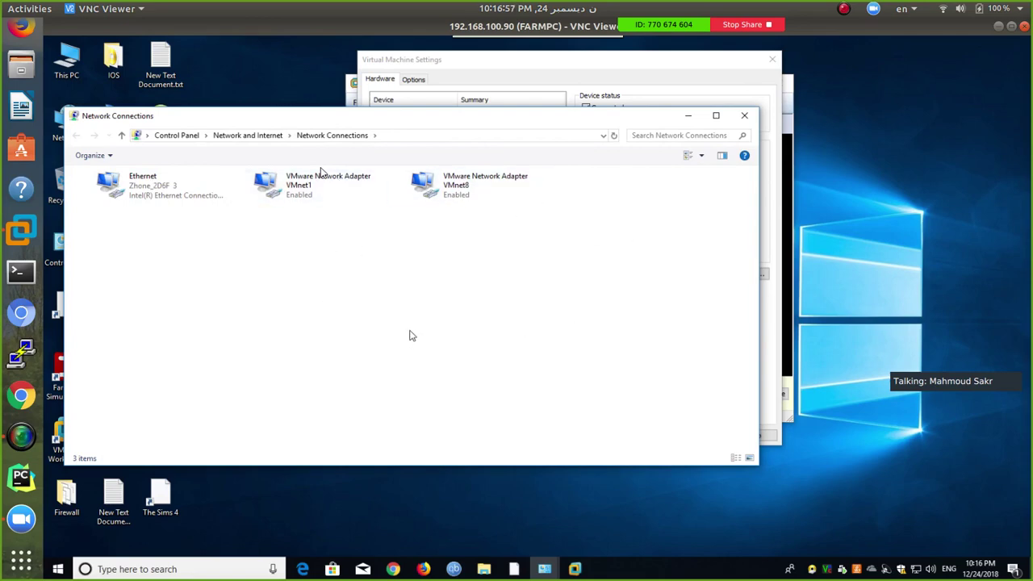
Check the VMnet1 adapter's status, then return to Virtual Machine Settings
double_click(347, 198)
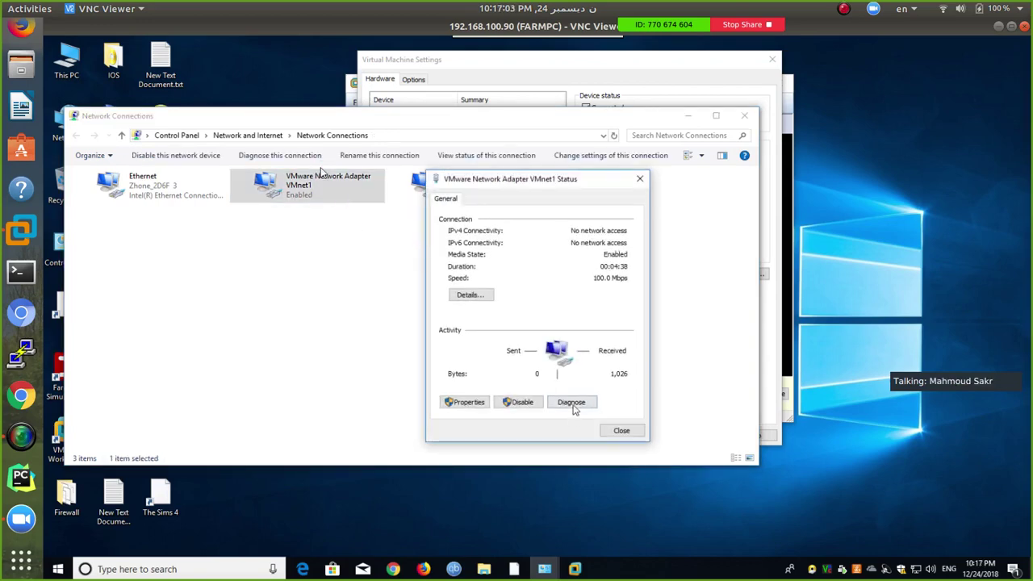
click(612, 432)
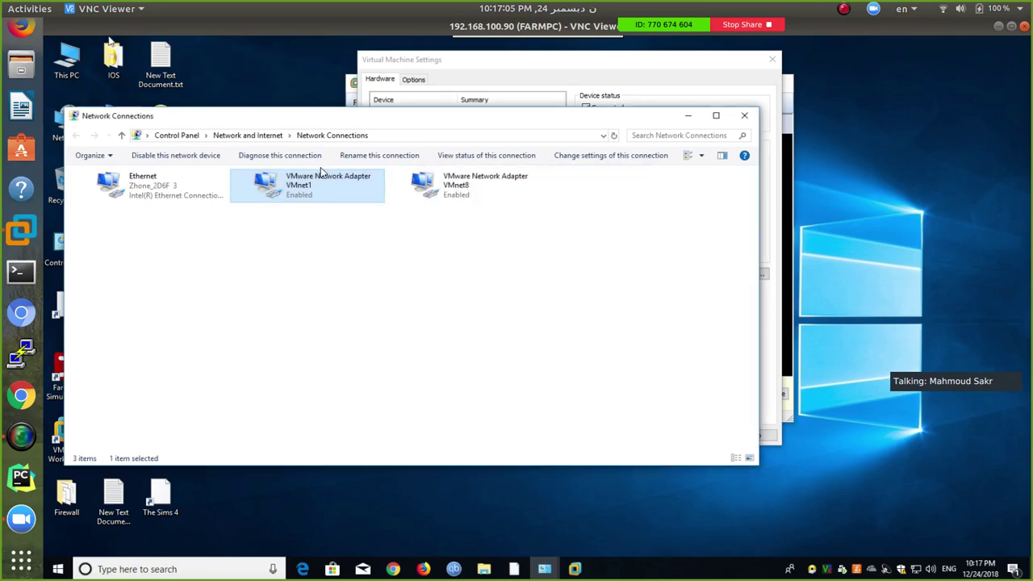
click(436, 63)
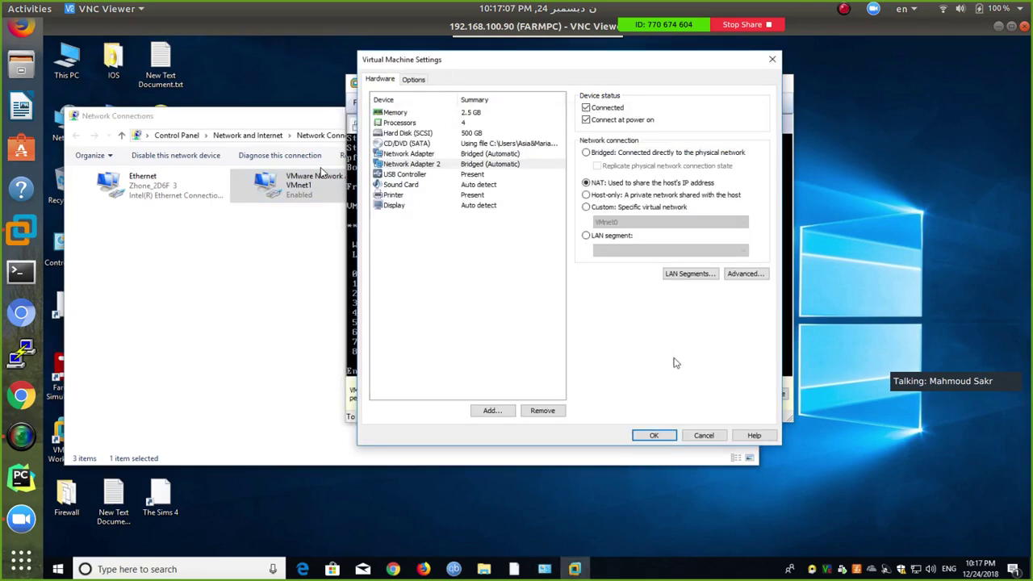
Discard the VM settings changes and open Edit > Virtual Network Editor
click(704, 436)
click(381, 102)
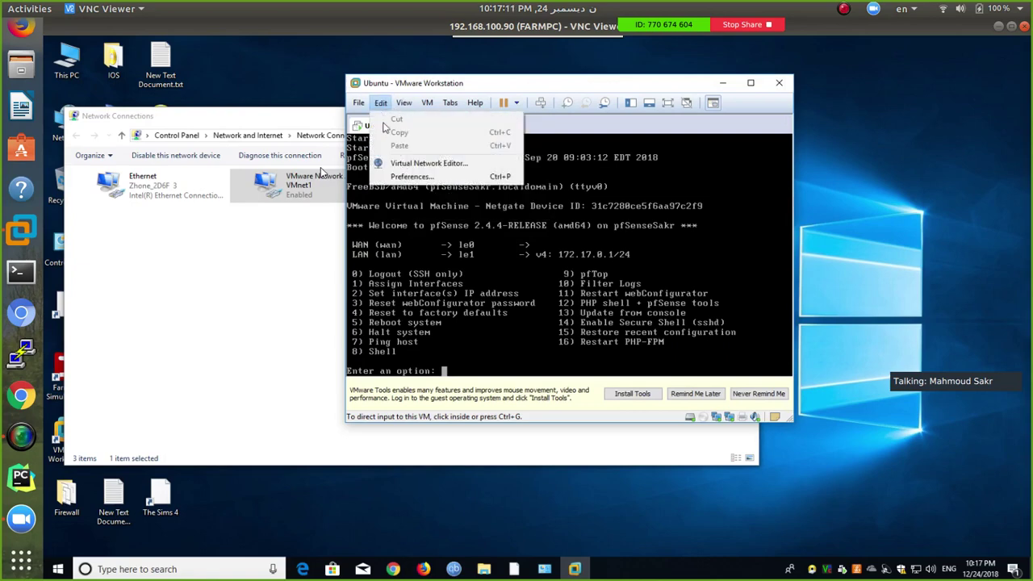
click(388, 165)
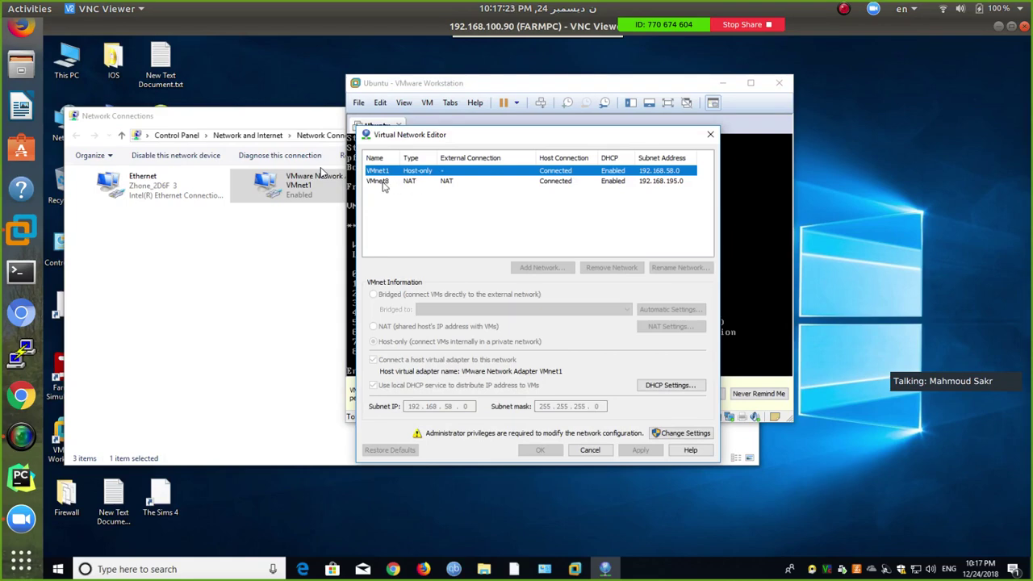
Review the VMnet1 and VMnet8 networks, then bring Network and Sharing Center forward
click(275, 206)
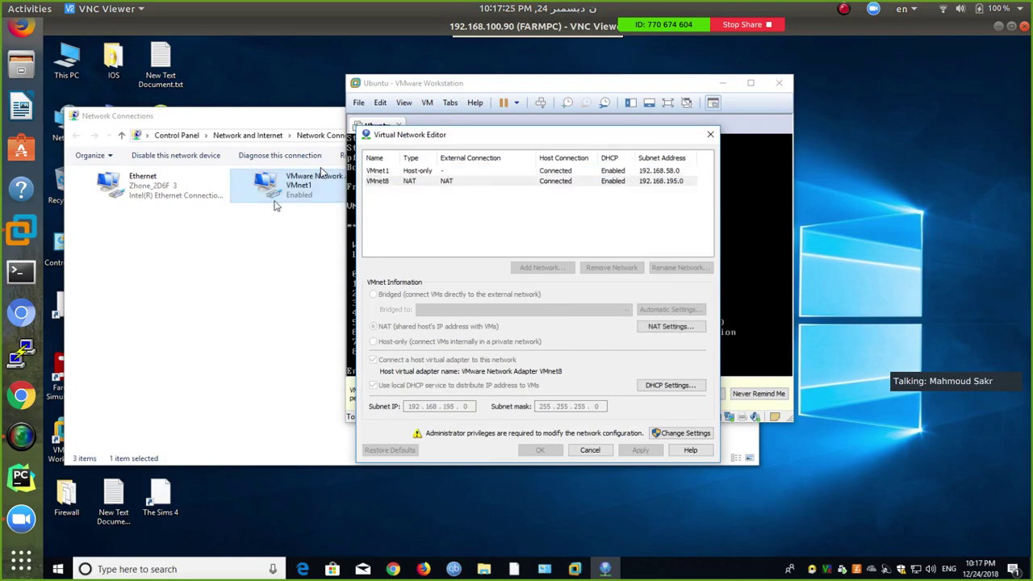
click(456, 194)
drag(599, 122, 558, 284)
click(689, 233)
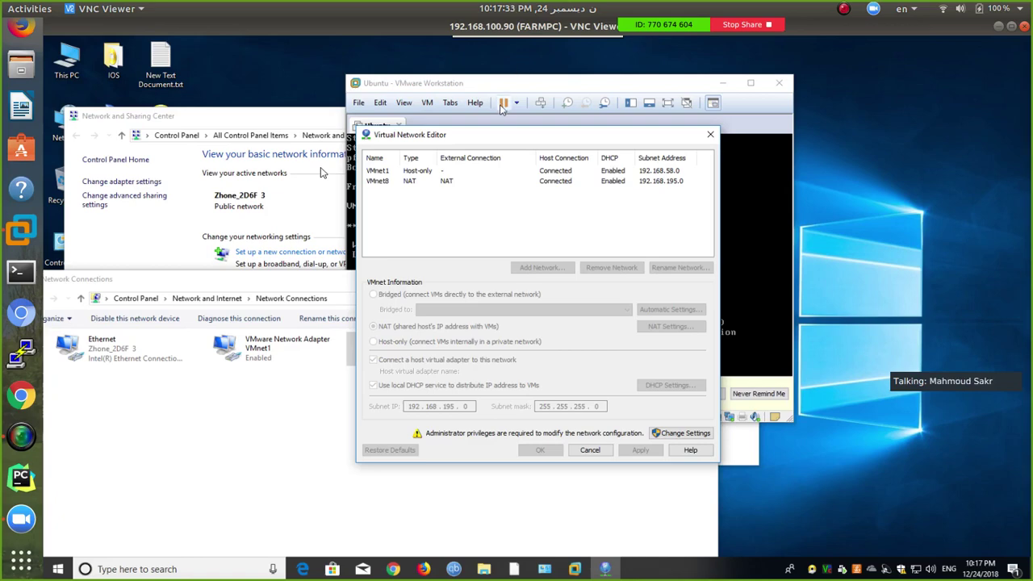
click(380, 183)
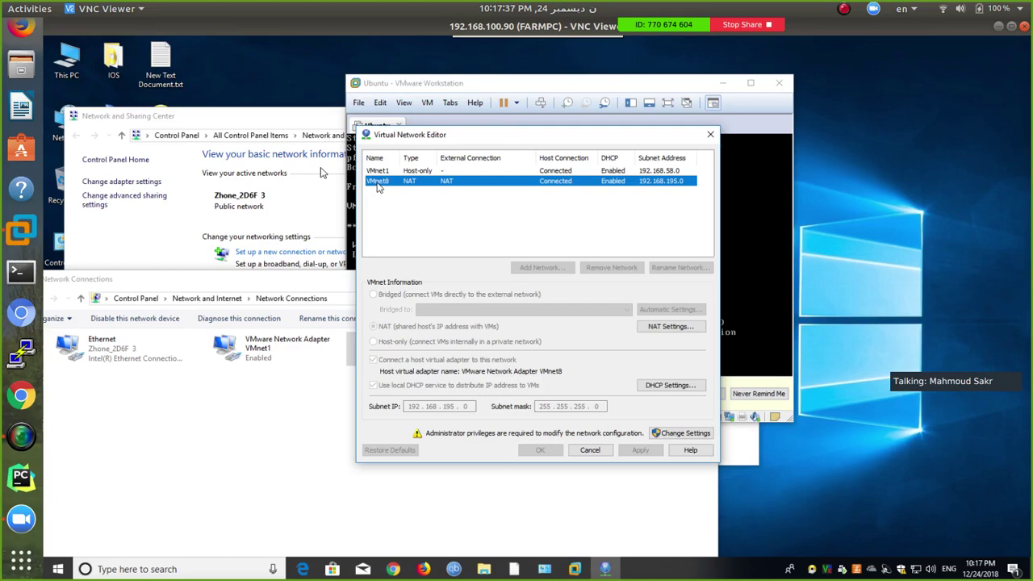
click(300, 125)
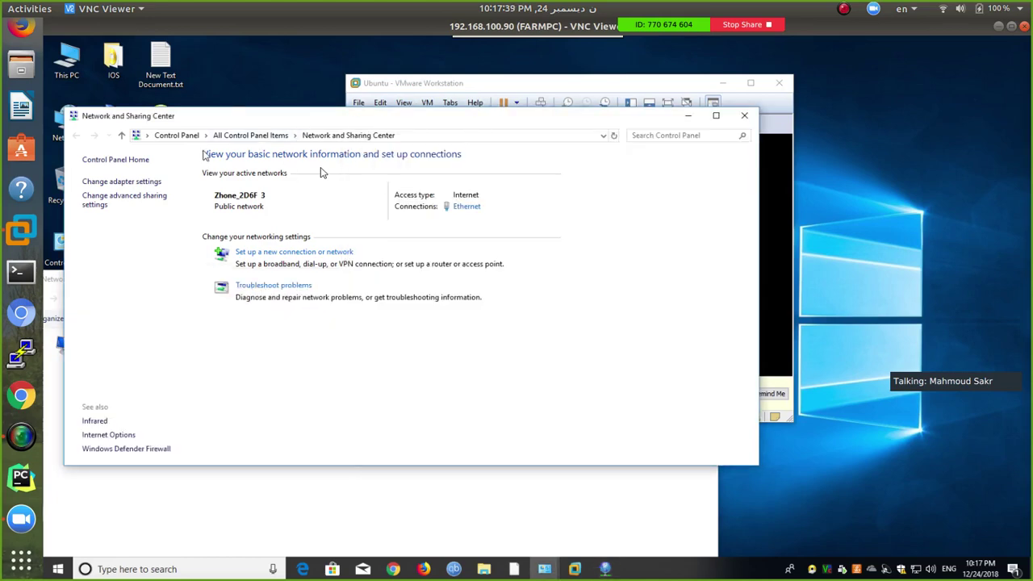
Open Change adapter settings and move the Network Connections window to the top
click(121, 181)
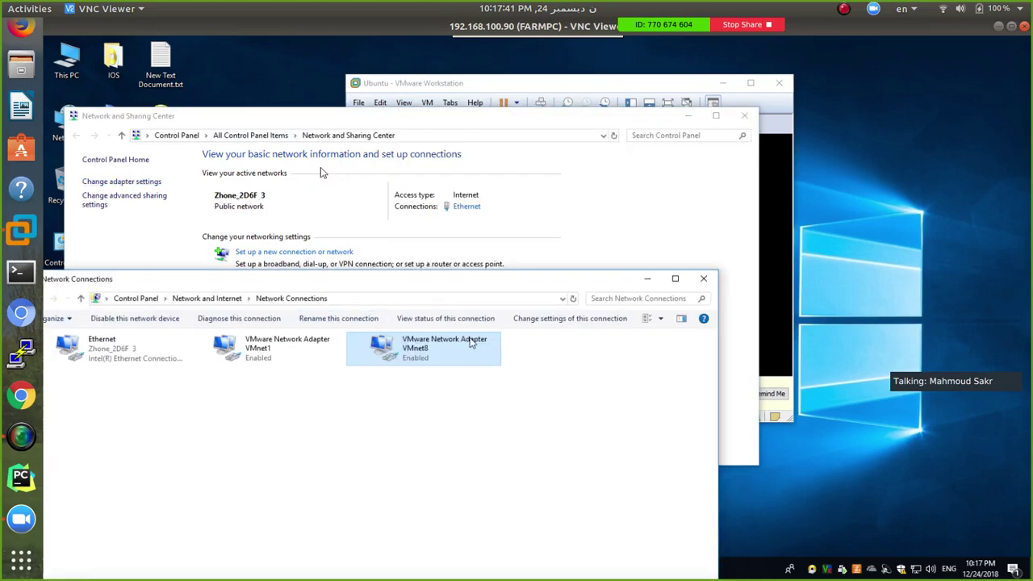
drag(512, 288, 674, 139)
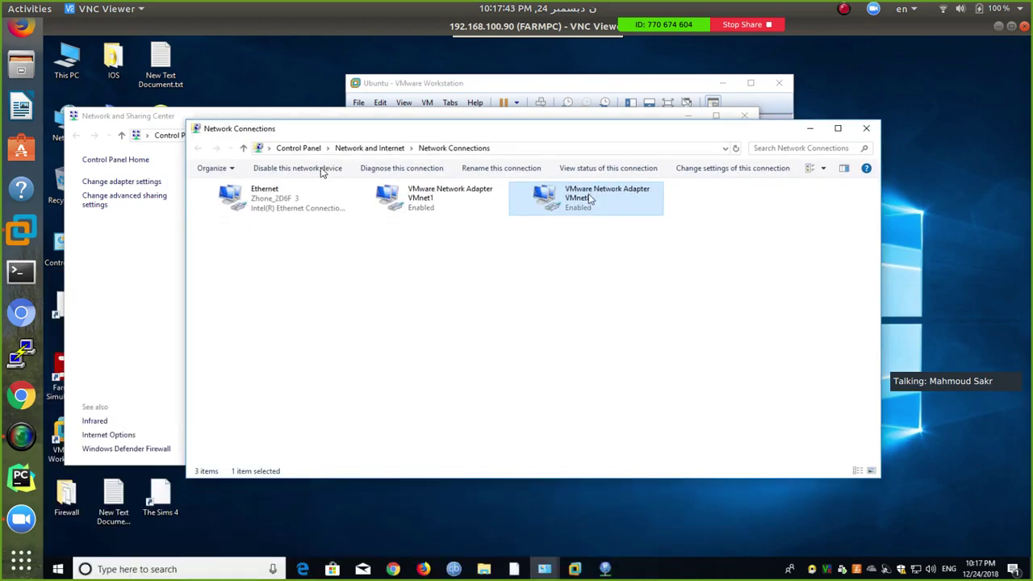
click(589, 197)
click(604, 219)
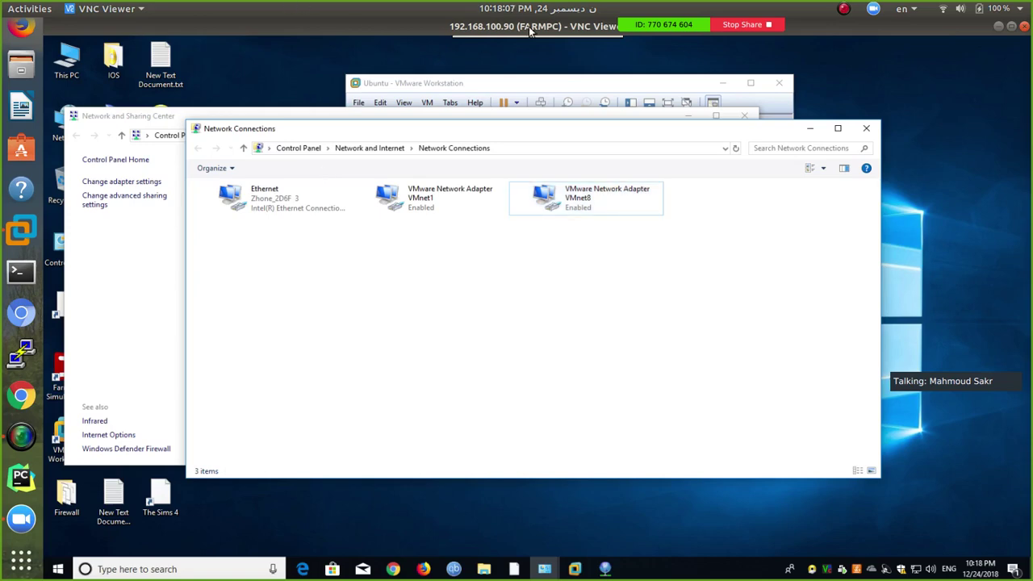
mouse_move(563, 32)
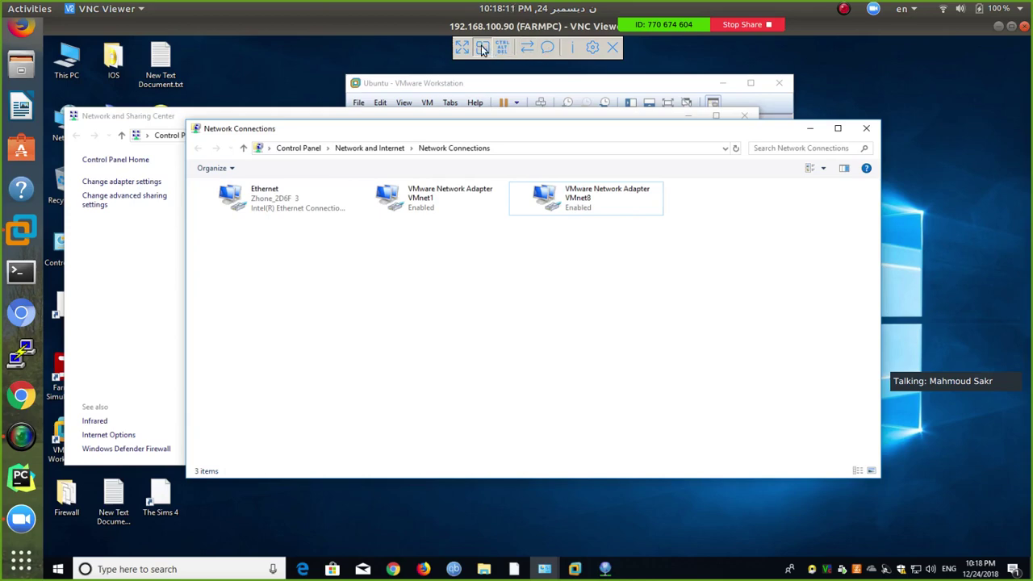
Rearrange the Network and Sharing Center and Network Connections windows and view VMnet8 in the editor
click(625, 118)
drag(625, 118, 488, 298)
drag(604, 128, 483, 332)
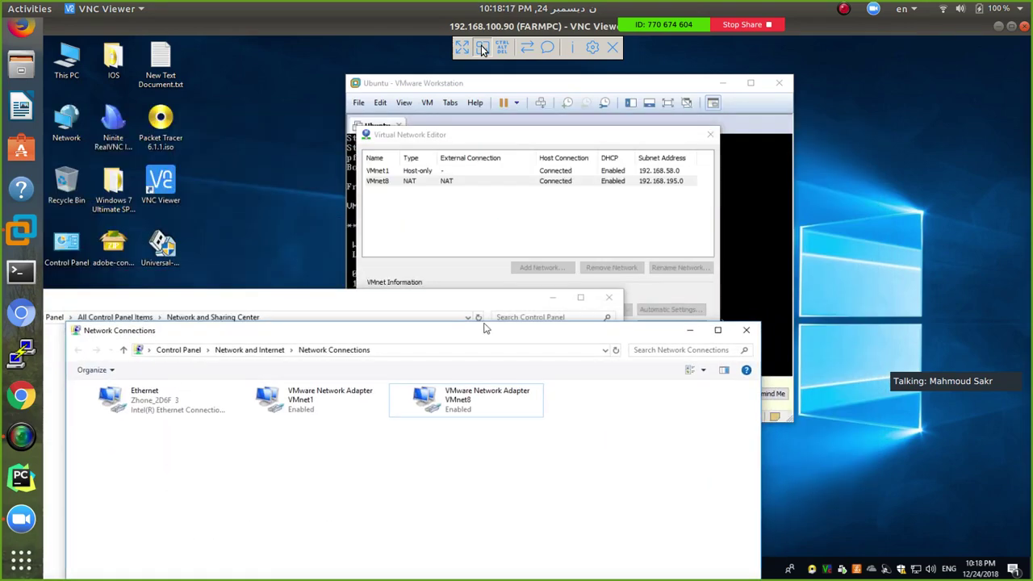
click(446, 182)
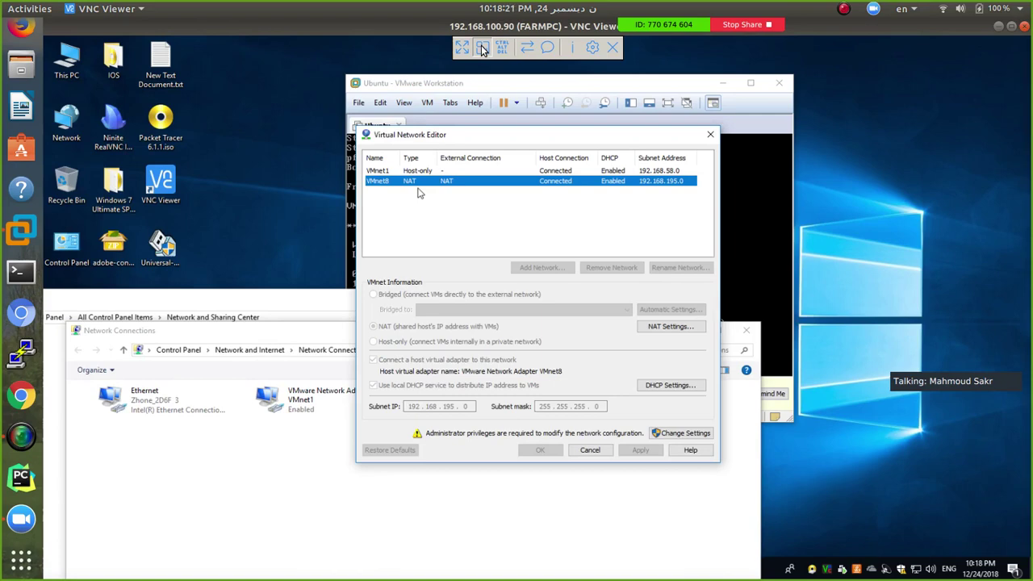
click(329, 304)
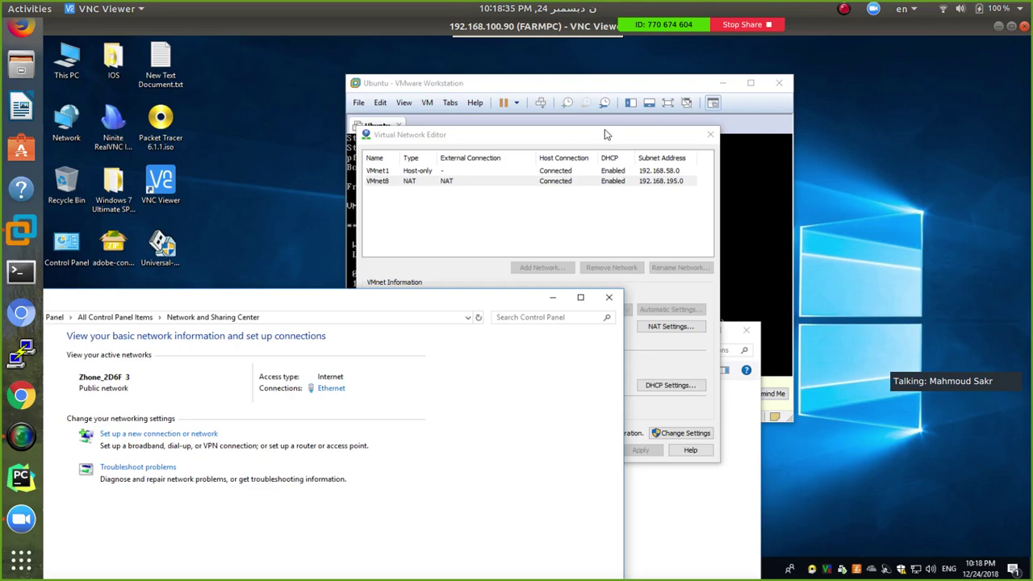
Close and reopen the Virtual Network Editor to show VMnet8's NAT settings
click(710, 135)
mouse_move(482, 44)
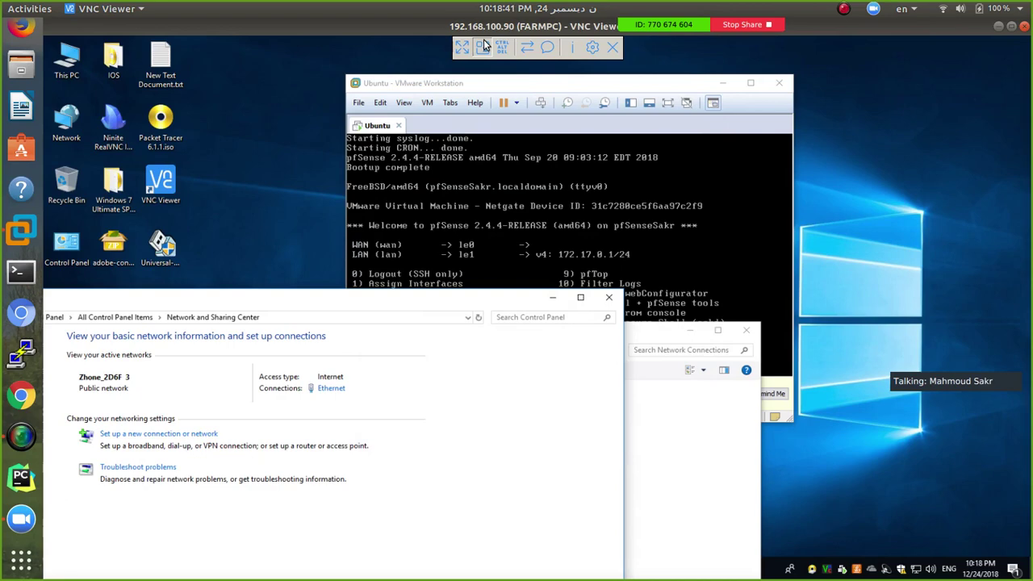
click(380, 103)
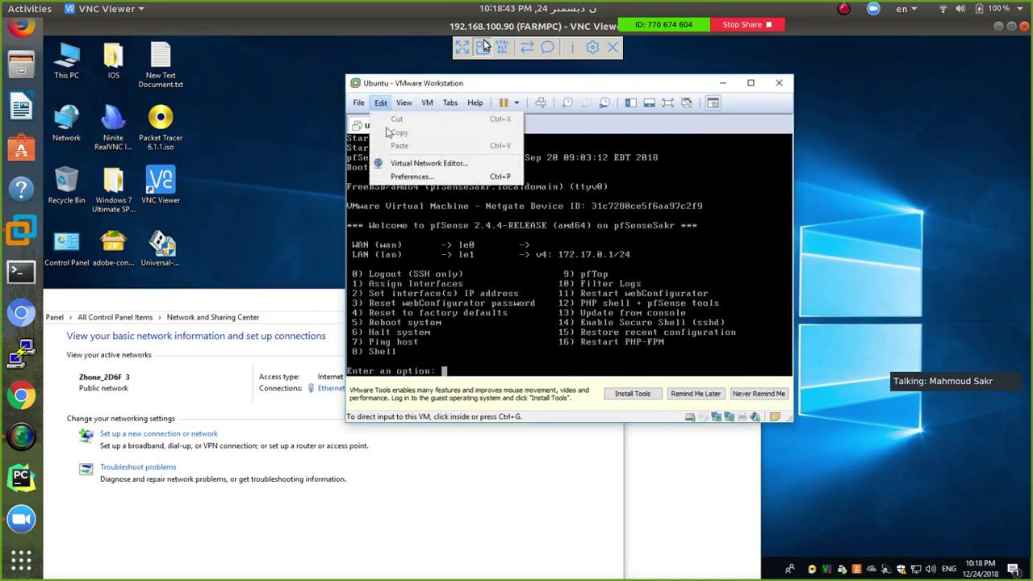
click(421, 163)
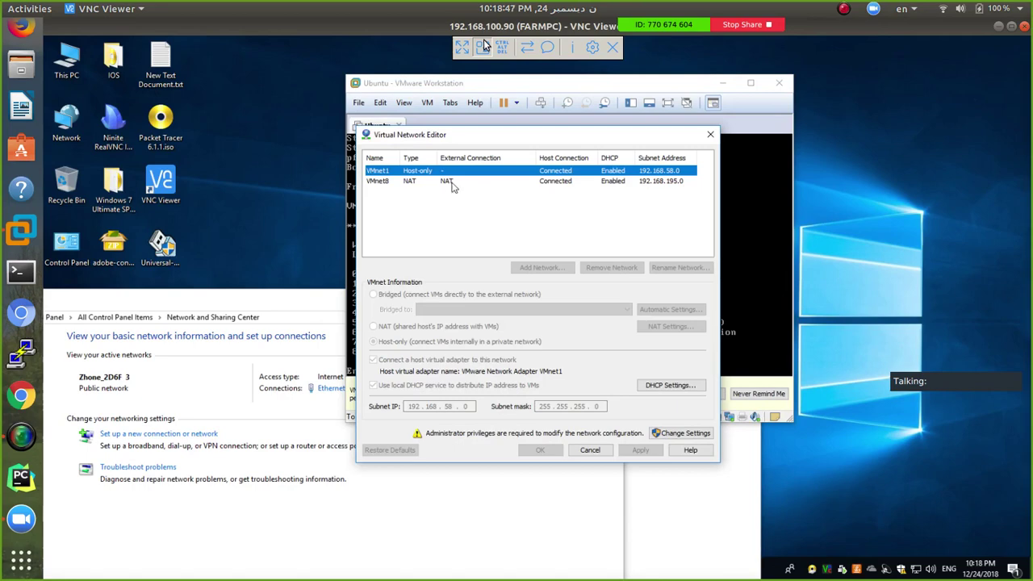
click(452, 182)
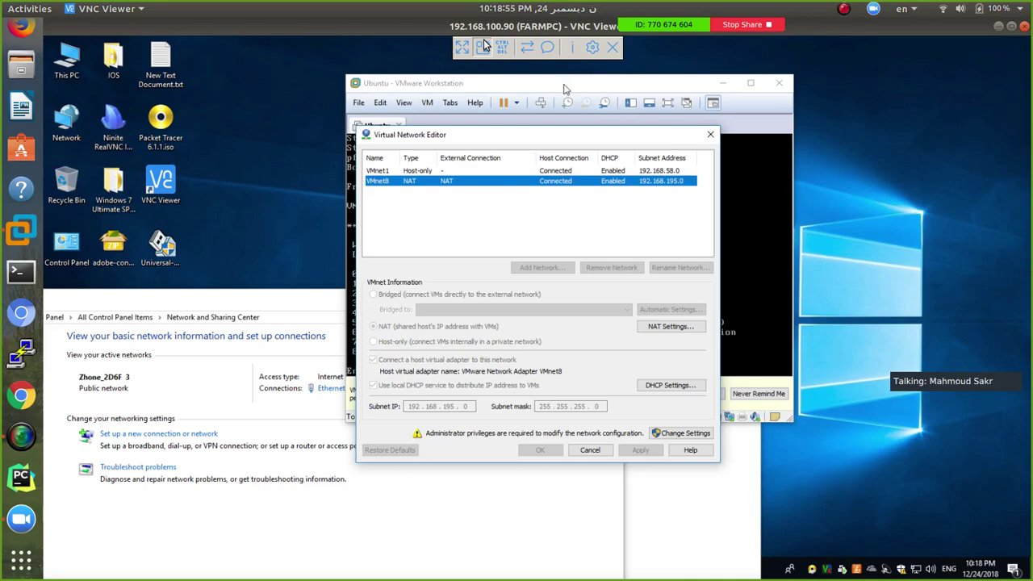
Move VMware and the editor right, compare VMnet1 and VMnet8, and close Network and Sharing Center
click(605, 89)
drag(605, 84, 691, 81)
click(510, 133)
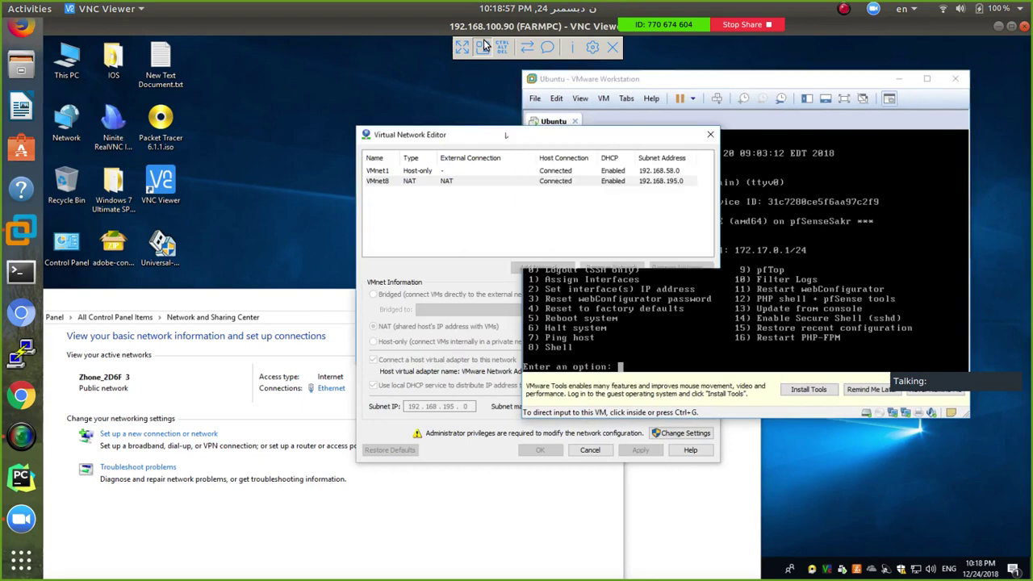
drag(509, 133, 683, 84)
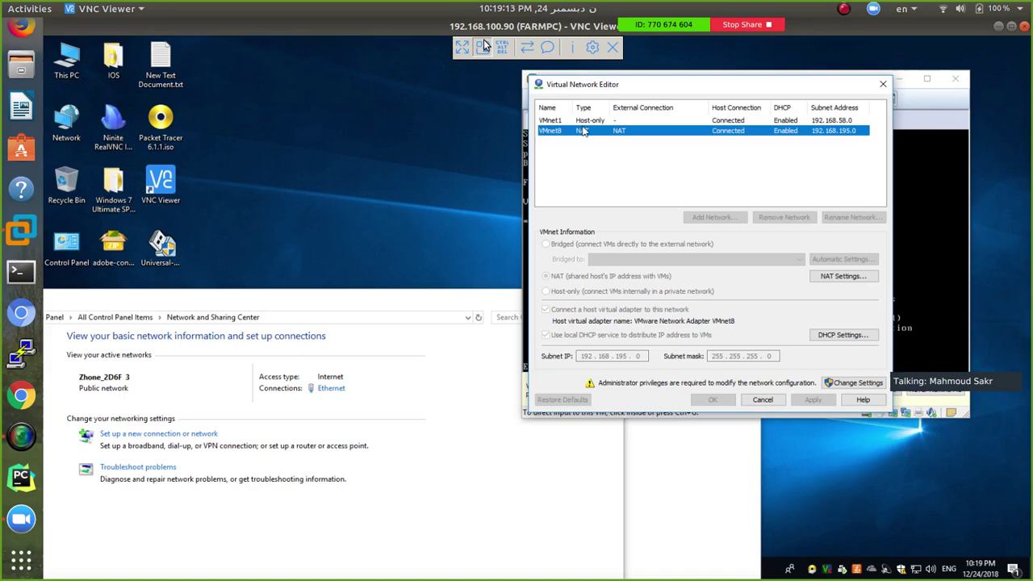
click(593, 121)
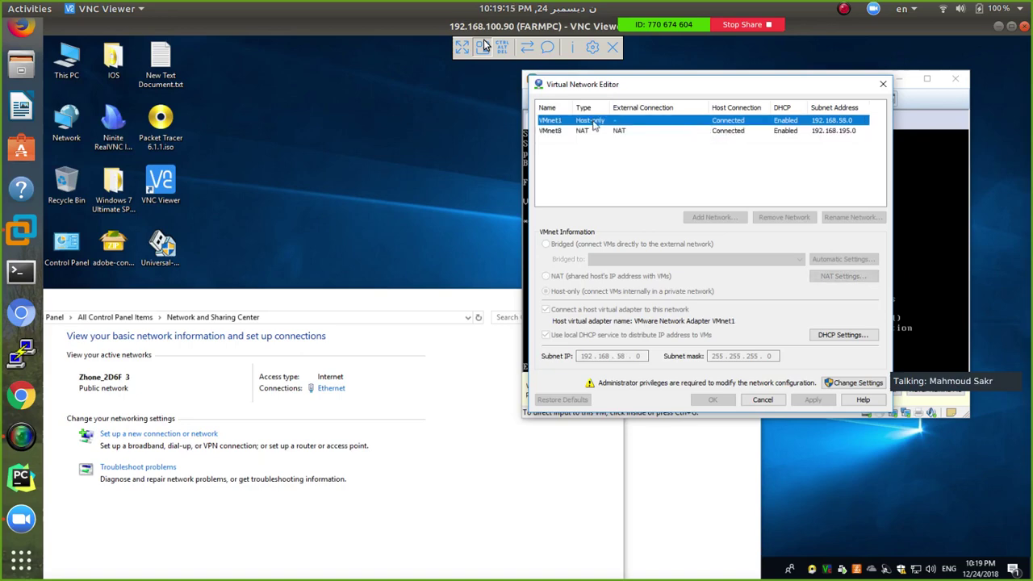
click(593, 136)
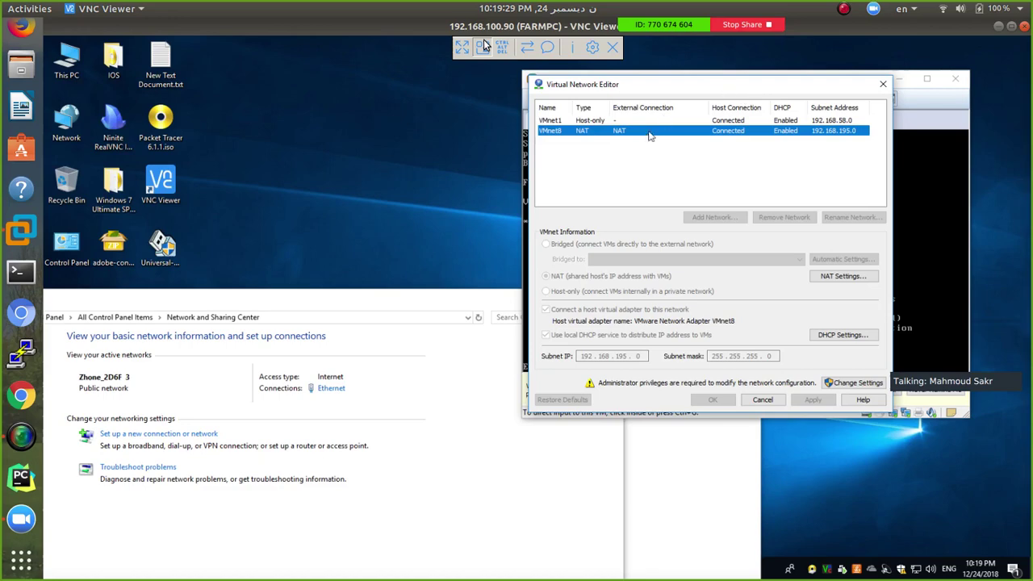
drag(448, 302, 823, 107)
click(836, 87)
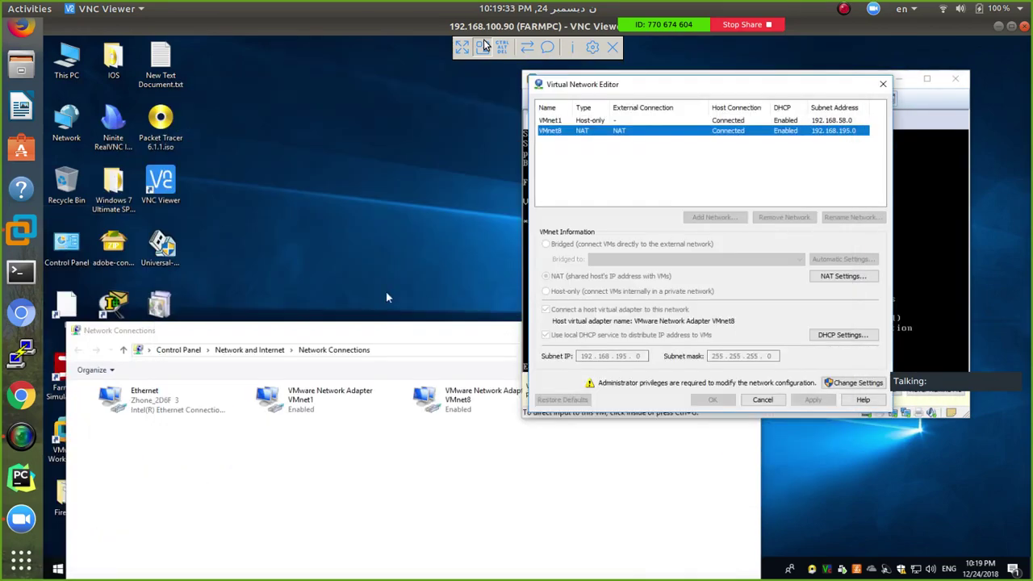
Open VMnet8's connection details showing IPv4 192.168.195.1, then close both dialogs
drag(395, 329, 361, 171)
click(426, 241)
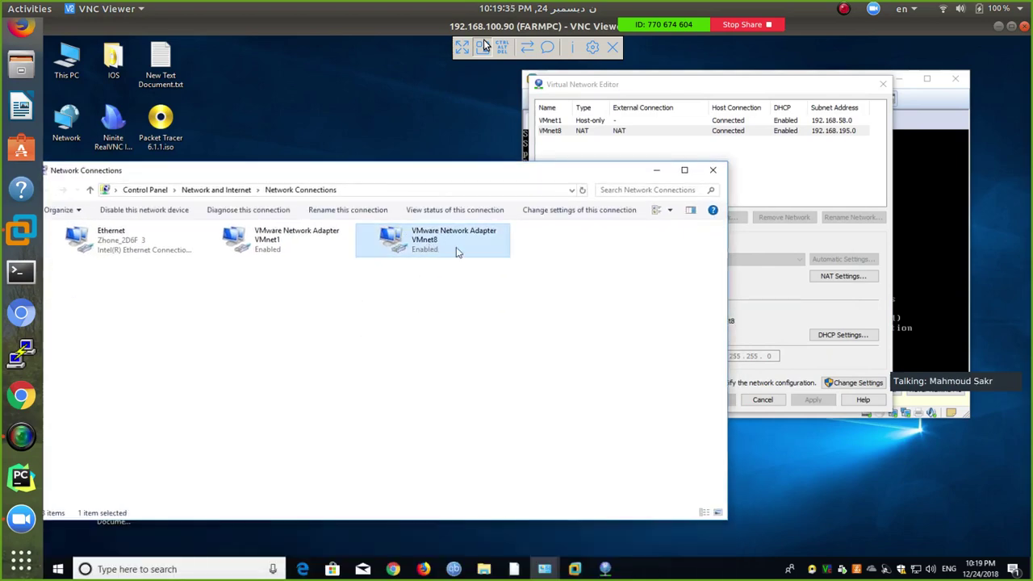
drag(428, 176, 504, 176)
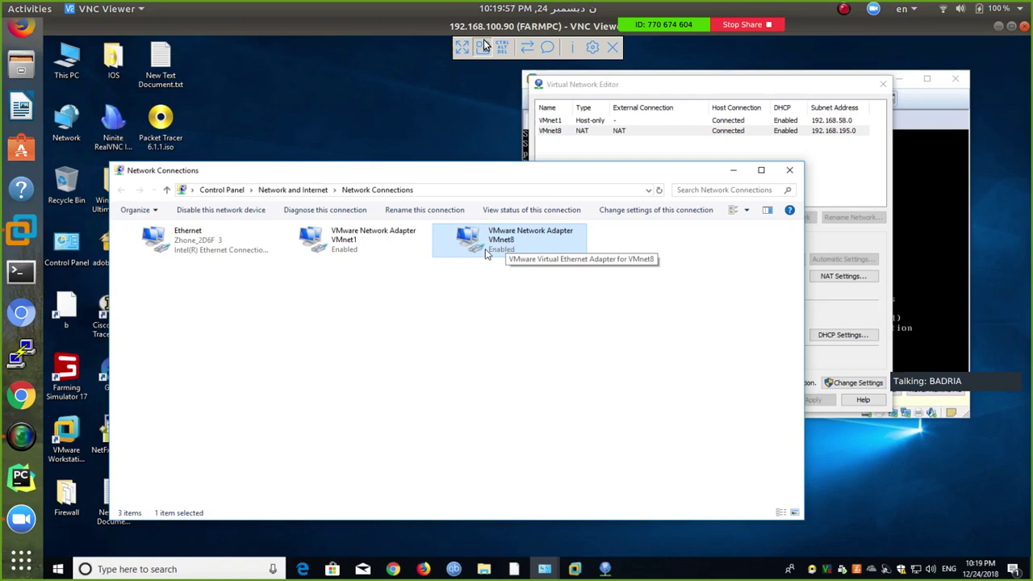
double_click(513, 245)
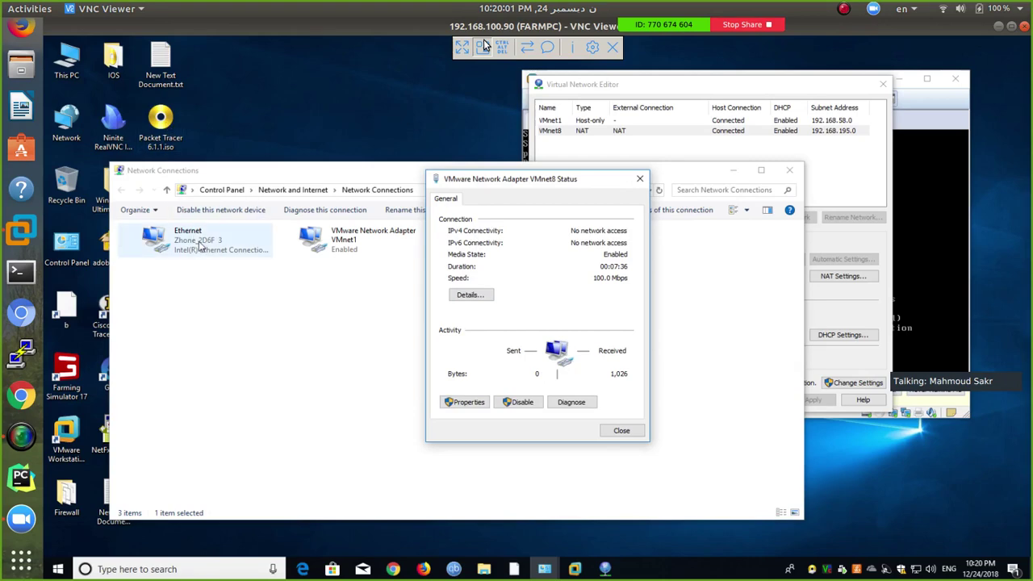
click(476, 297)
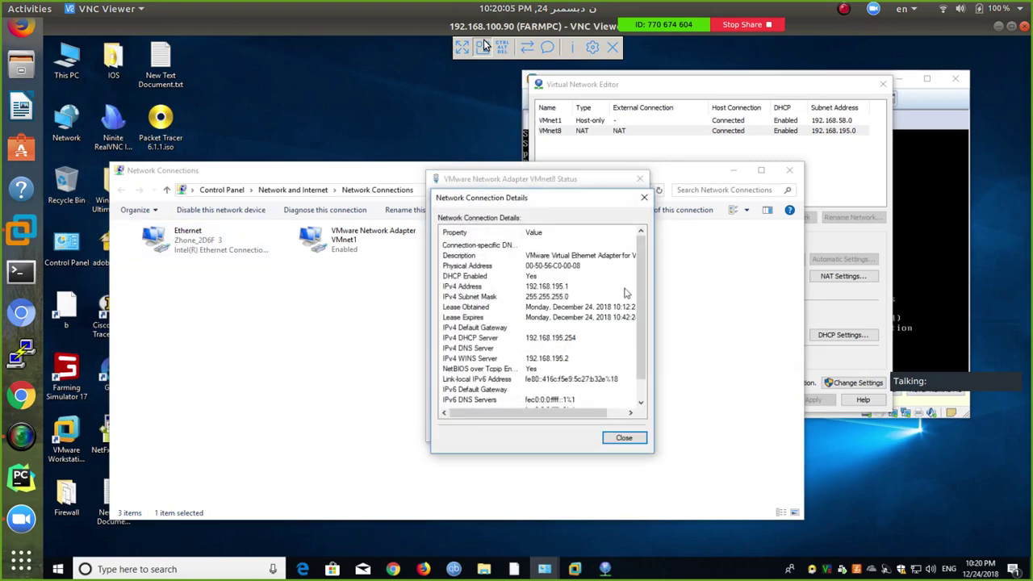
click(621, 436)
click(622, 430)
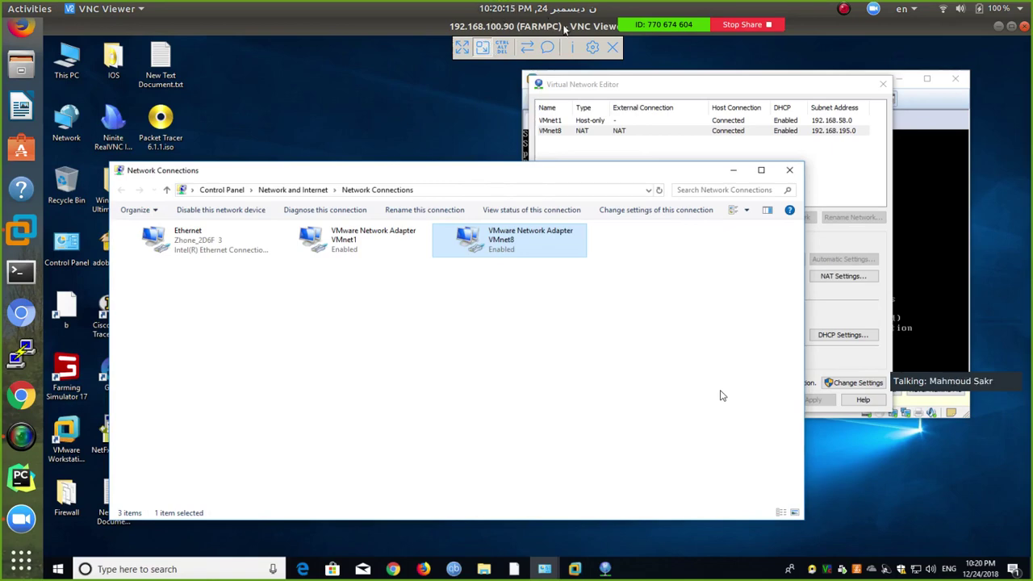
Leave VNC full screen, minimise VNC Viewer, and open the local Windows Server 2016 VM's network adapter settings
click(461, 49)
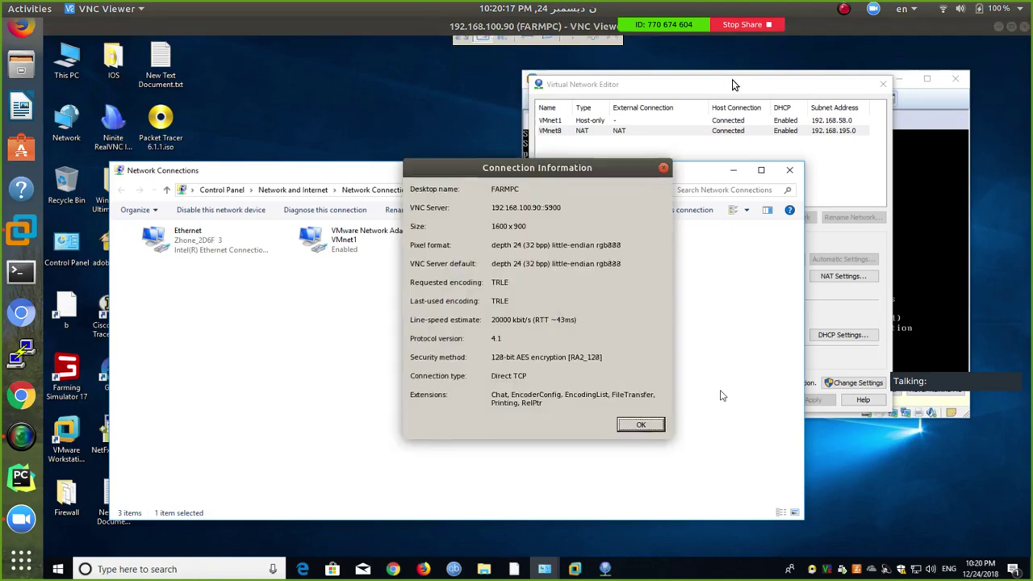
click(663, 167)
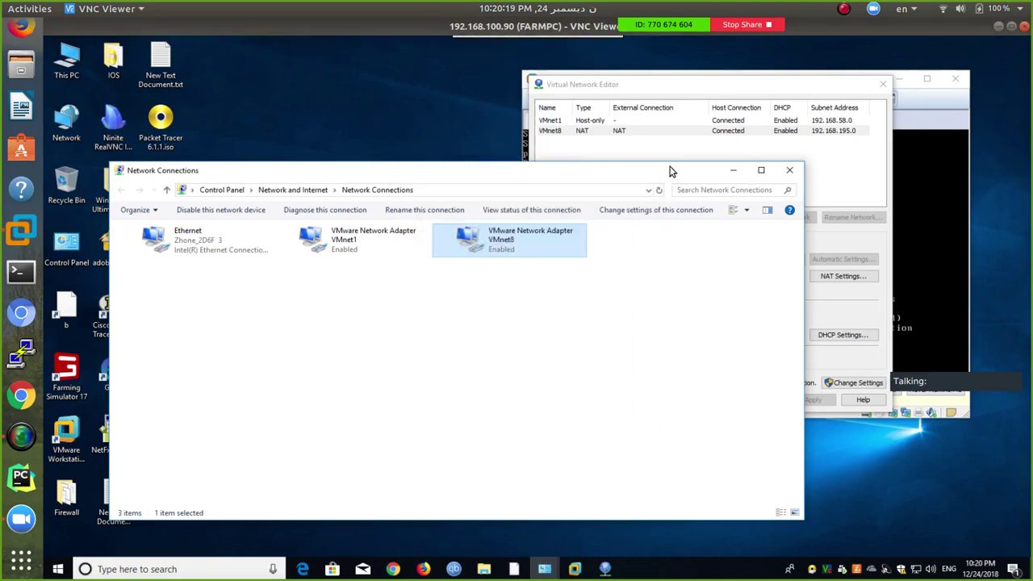
click(998, 26)
click(817, 97)
click(676, 321)
click(791, 97)
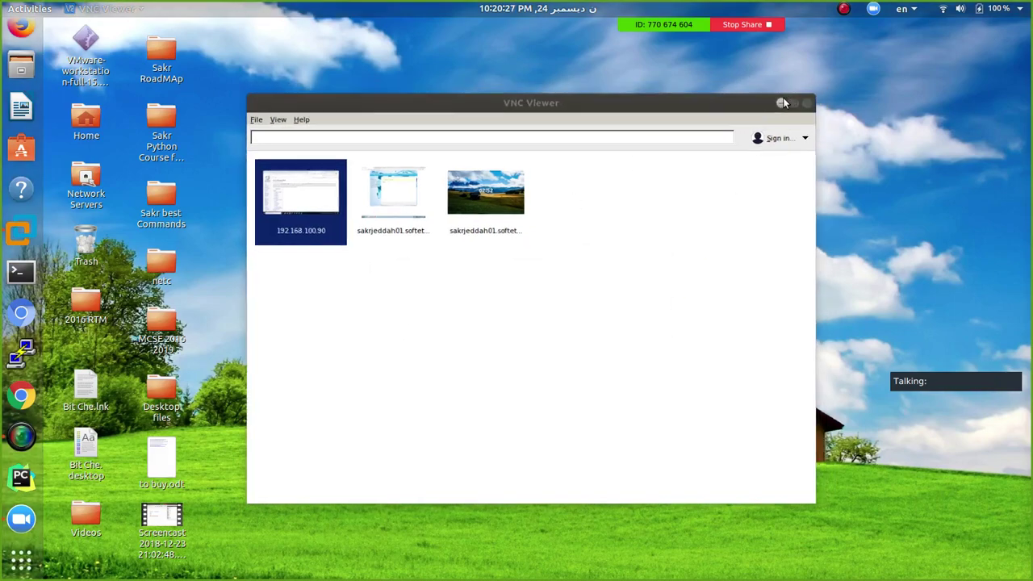
click(20, 234)
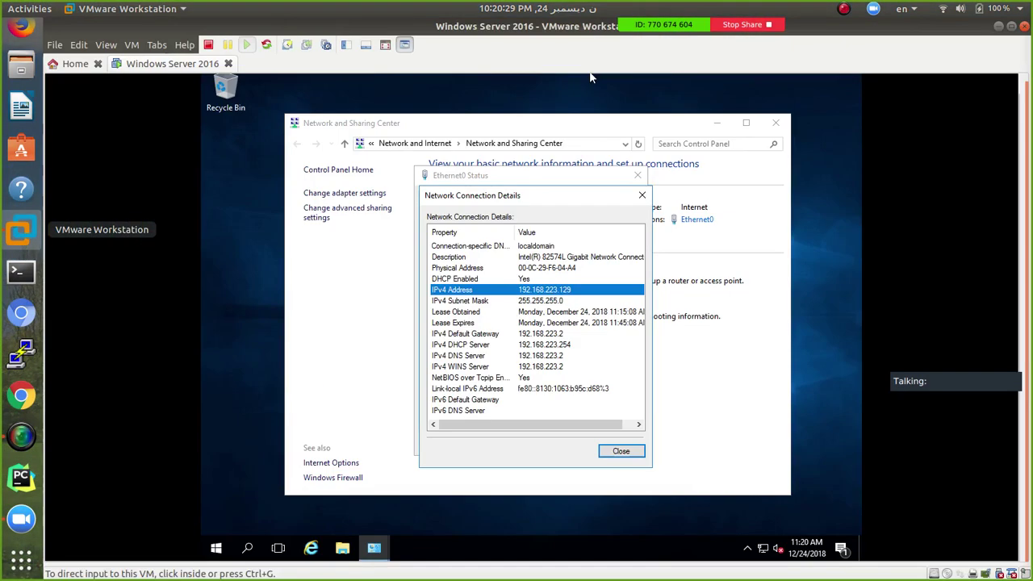
double_click(961, 573)
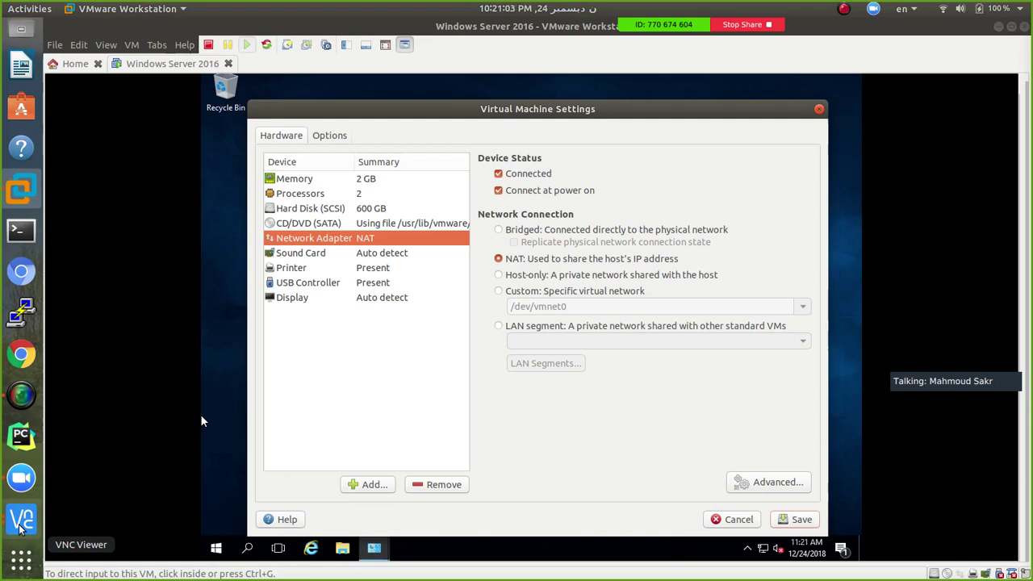
Return to the remote FARMPC session and unlock the Virtual Network Editor with administrator rights
click(21, 523)
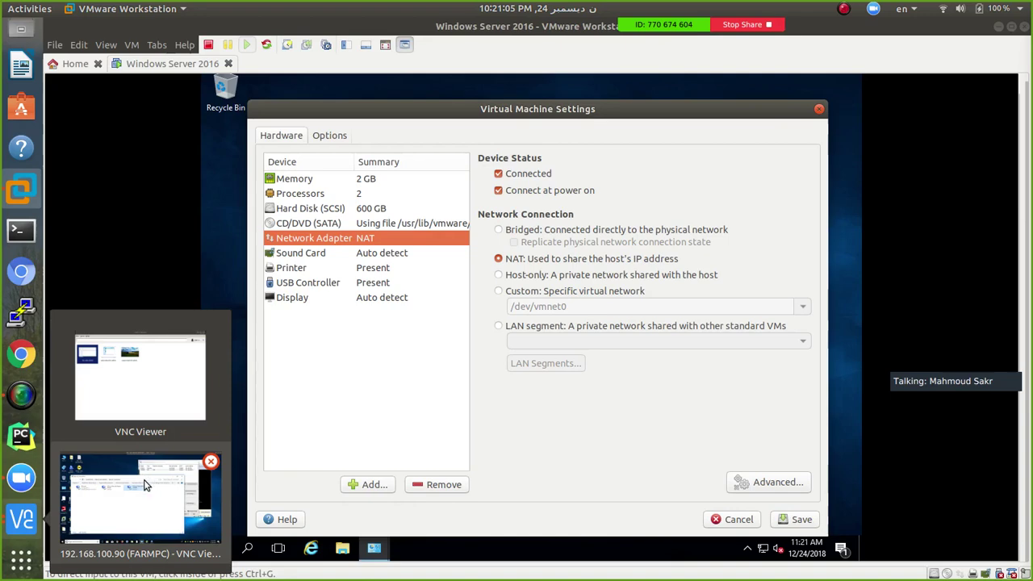
click(146, 485)
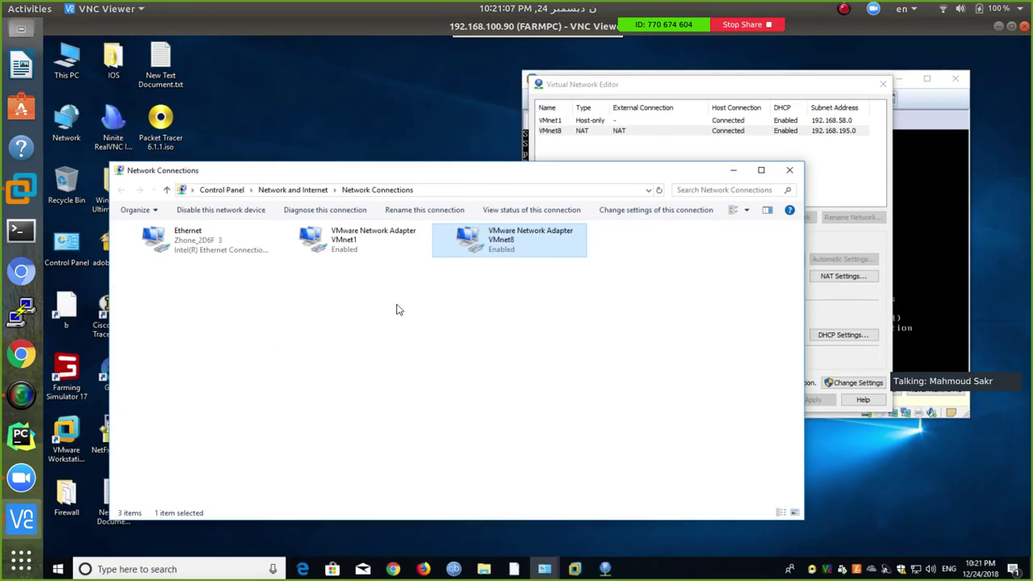
click(670, 130)
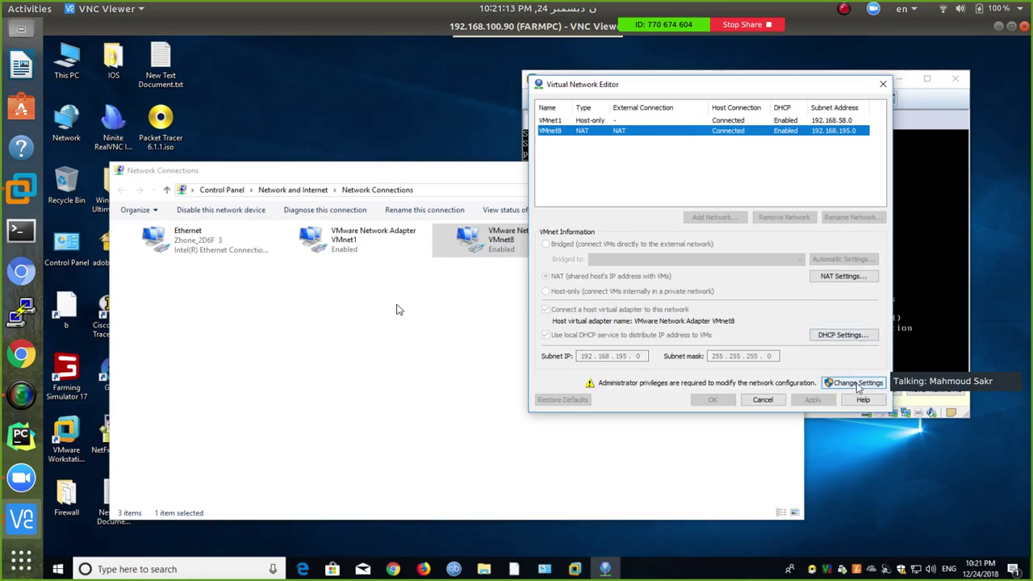
click(834, 384)
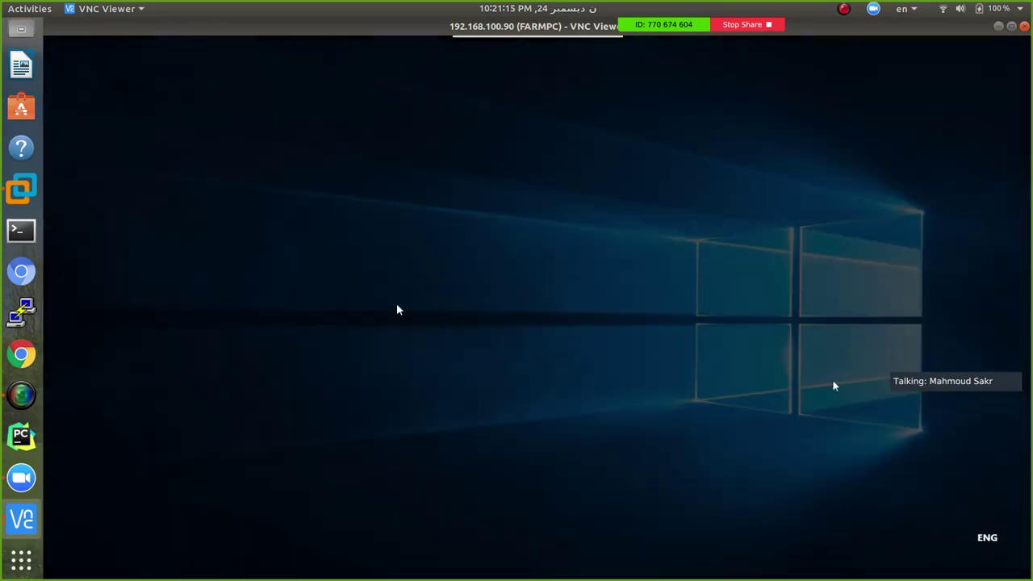
click(464, 385)
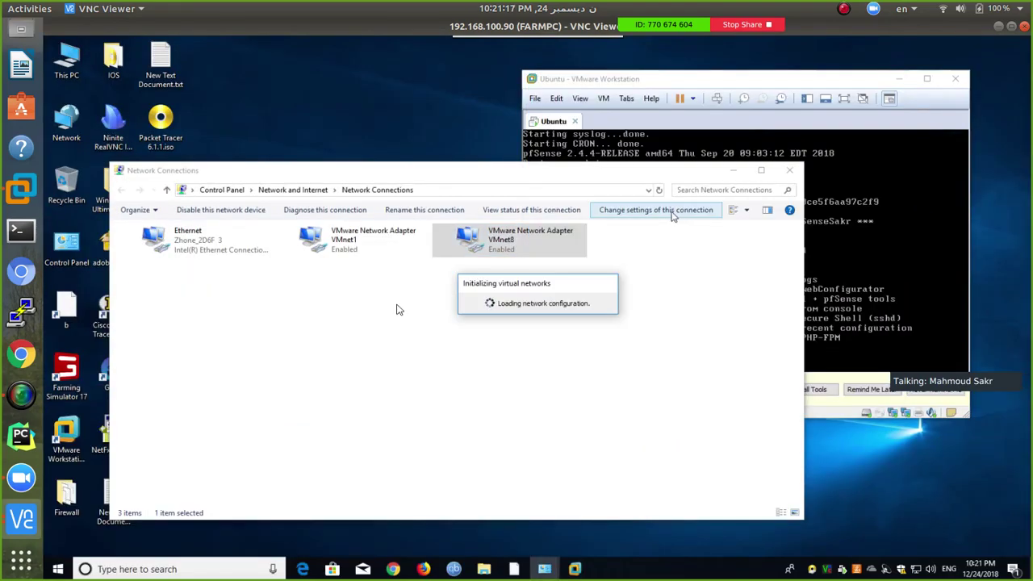
drag(583, 149, 672, 132)
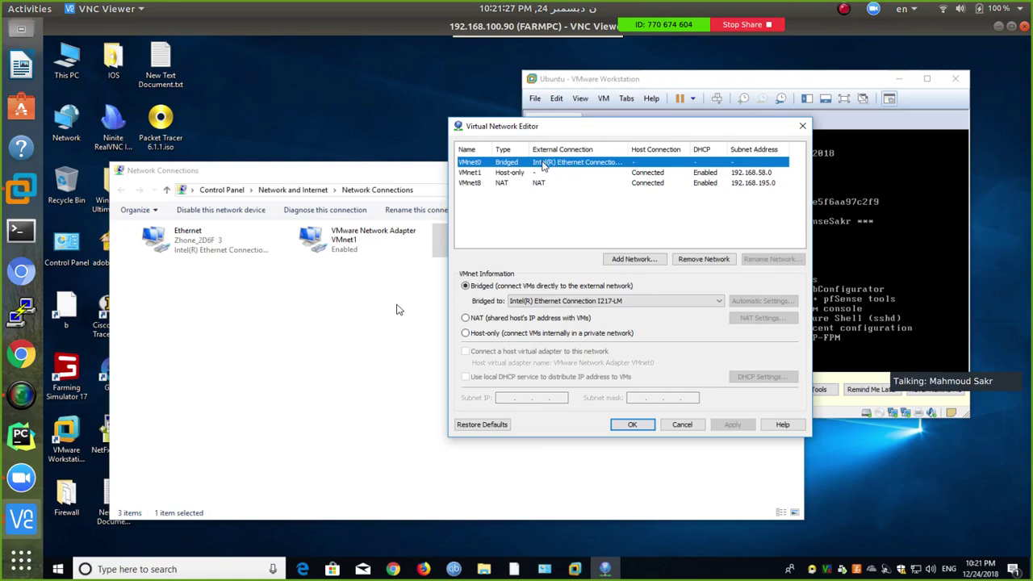
Inspect VMnet0's bridge adapters and try NAT, dismissing the only-one-NAT-network error
click(615, 301)
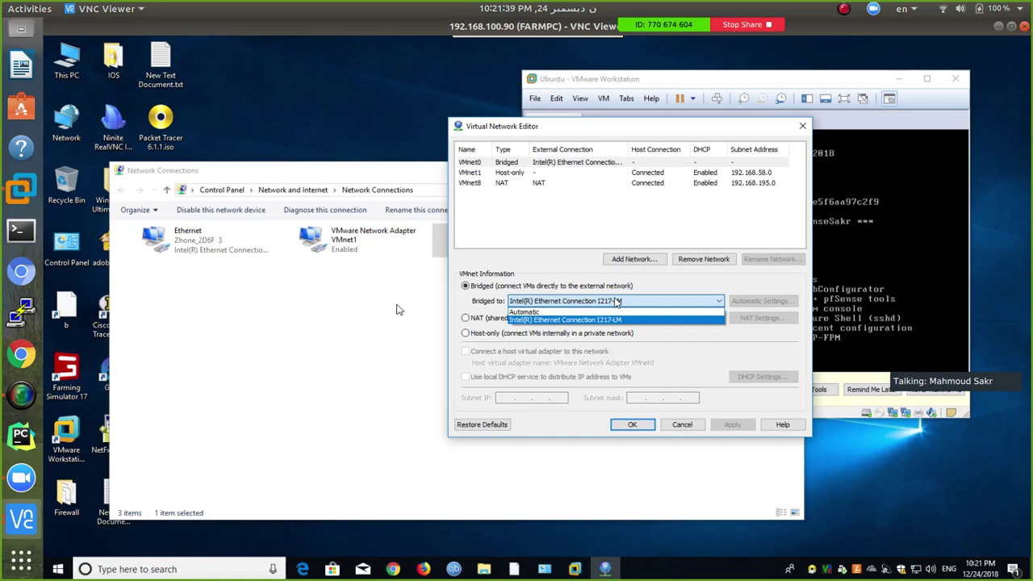
click(615, 275)
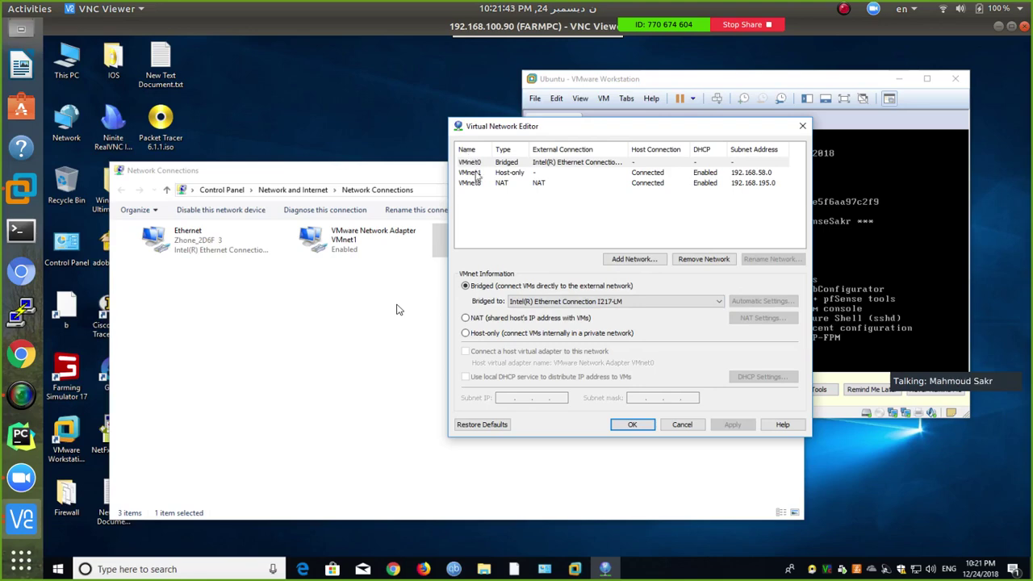
click(484, 318)
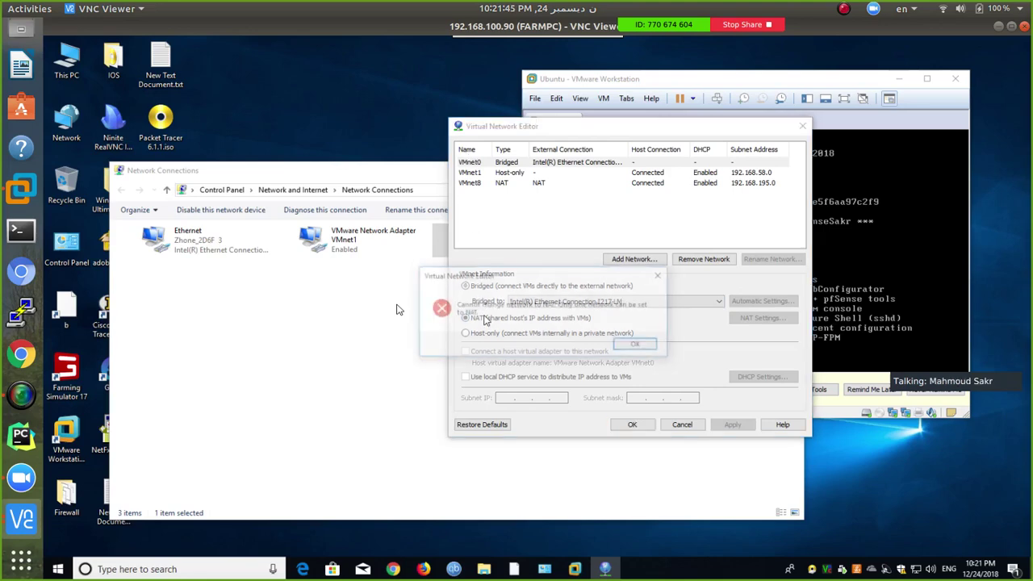
click(638, 345)
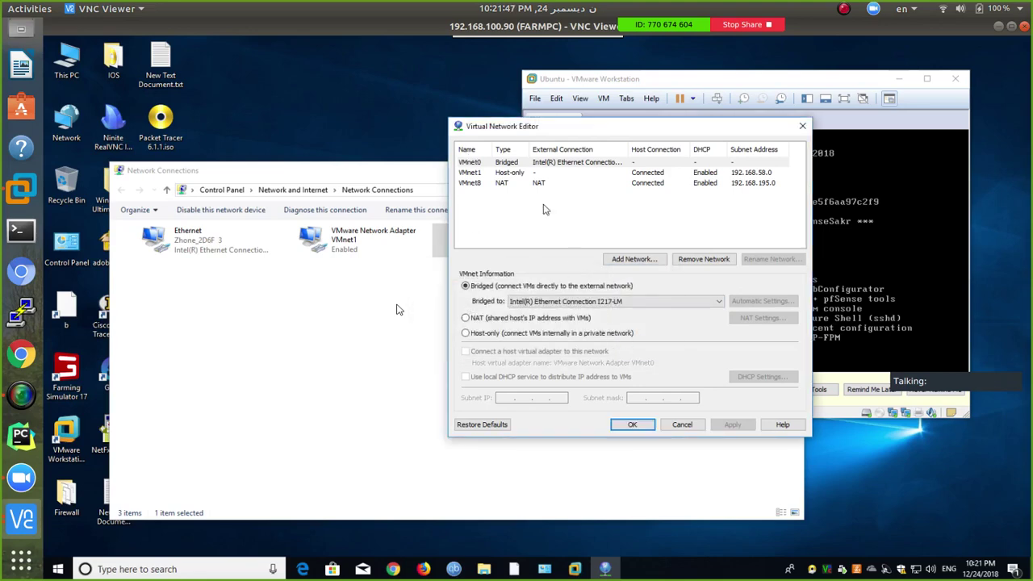
Review VMnet1 Host-only and VMnet8 NAT settings, then cancel without applying changes
click(513, 175)
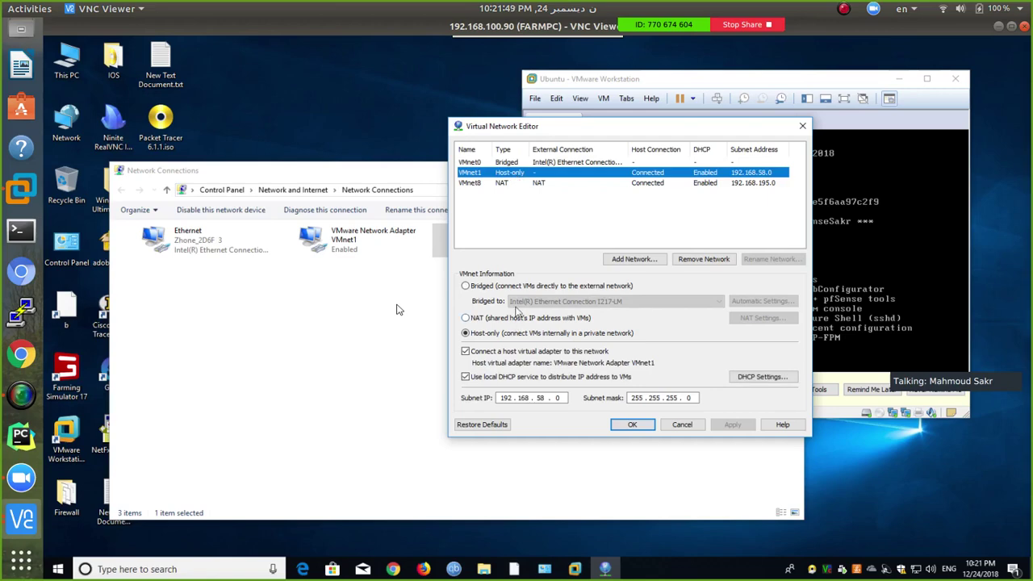
click(511, 185)
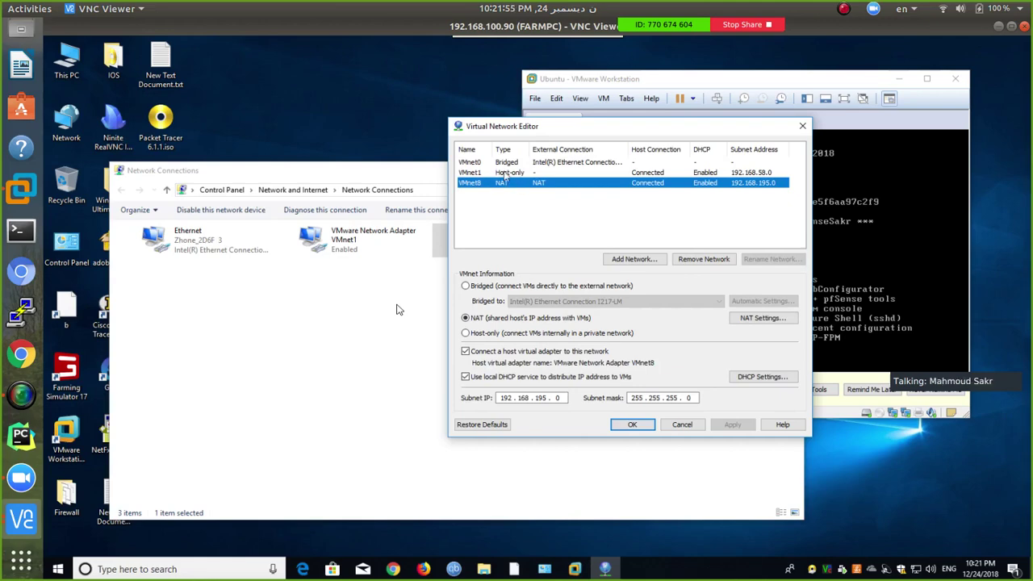
click(505, 174)
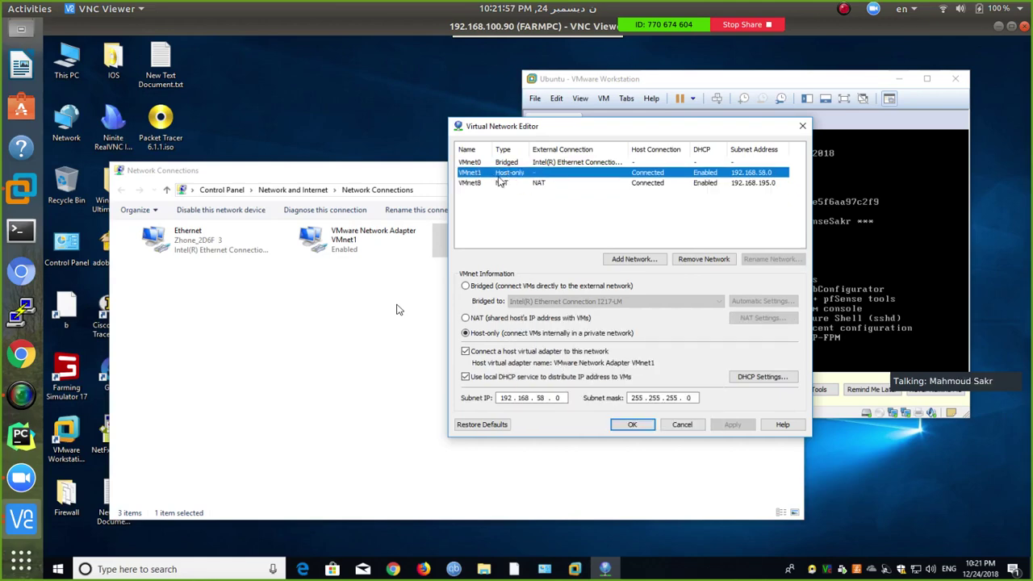
click(687, 428)
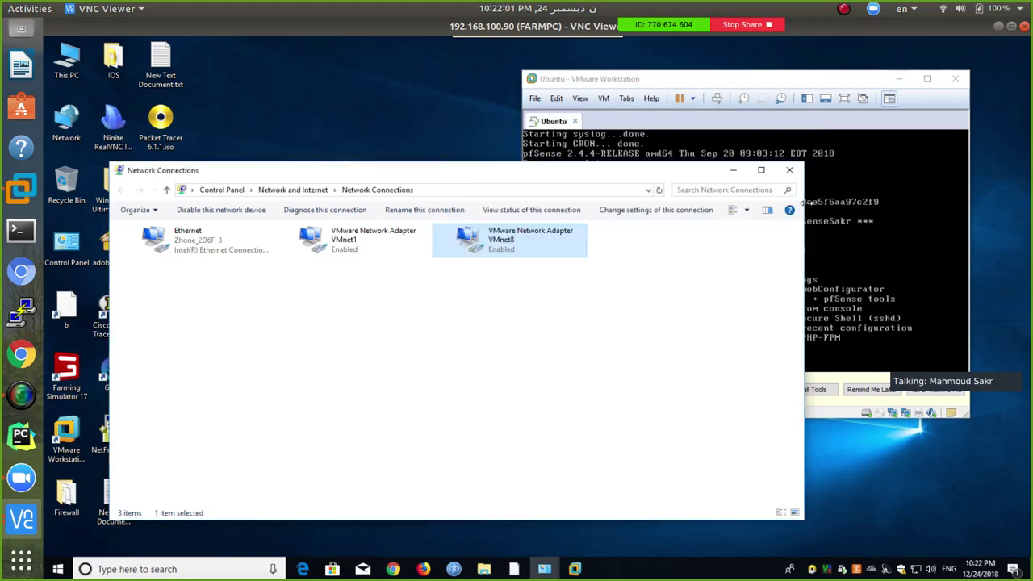
Minimize the remote VNC session, save the VM settings and close the guest's connection details
click(999, 26)
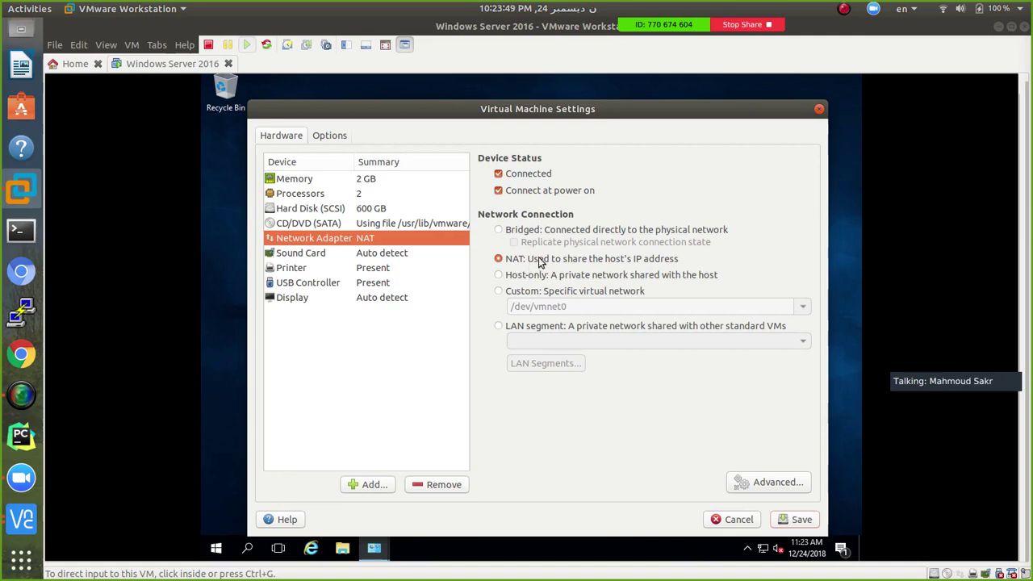
click(798, 520)
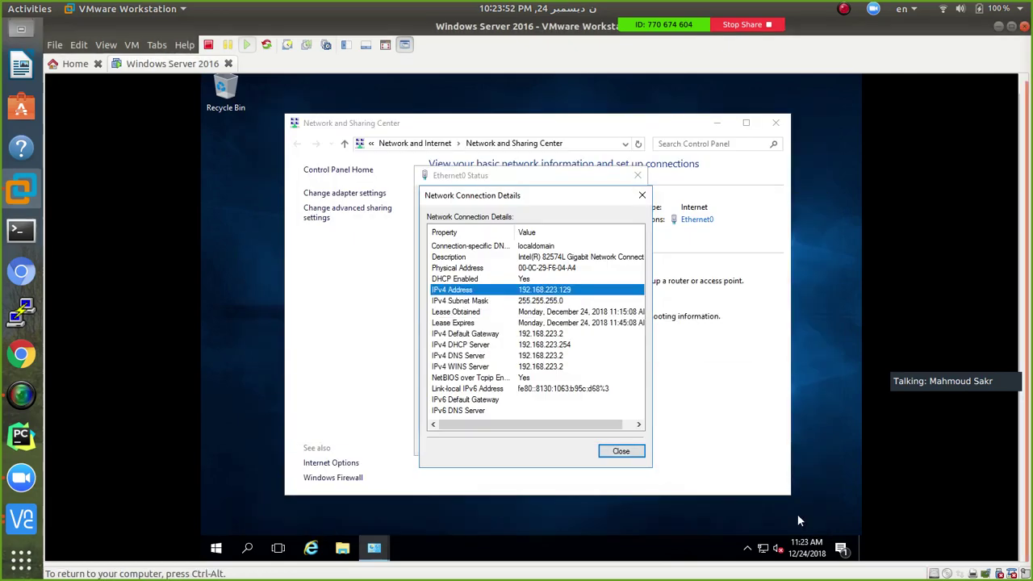
click(626, 453)
Close the Ethernet0 status and Network and Sharing Center windows, then bring up the Start menu
click(628, 450)
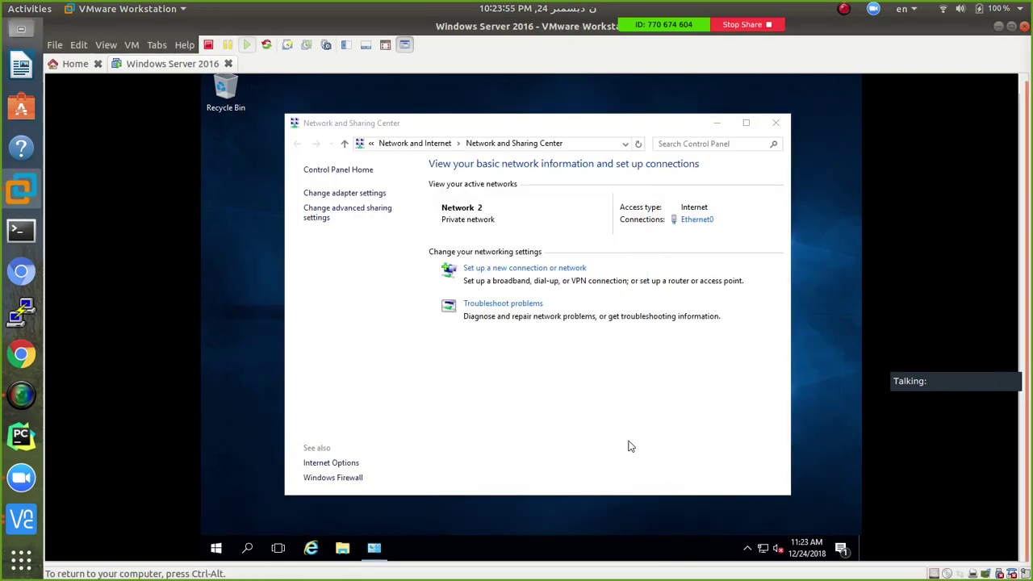
click(777, 124)
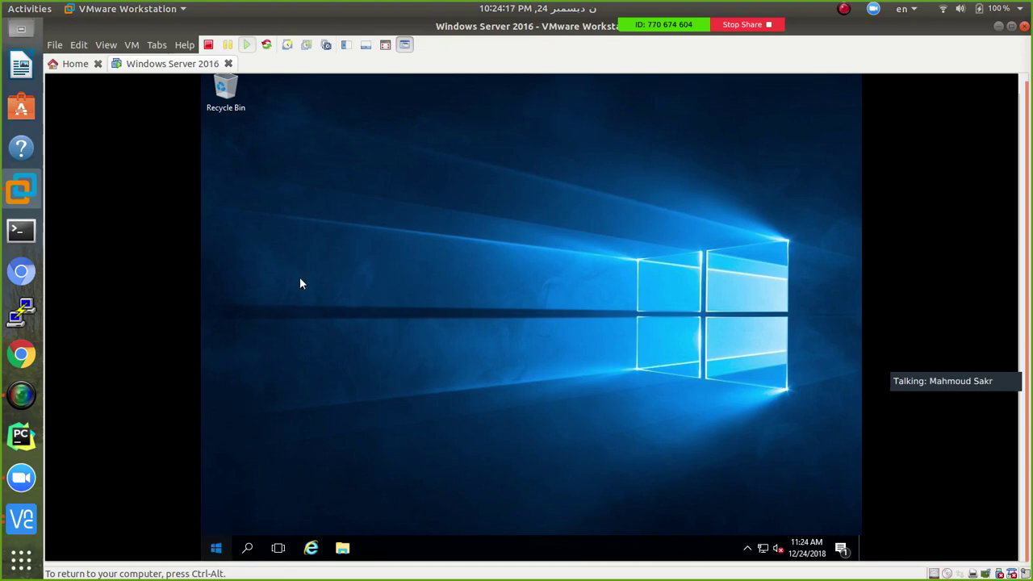
key(super)
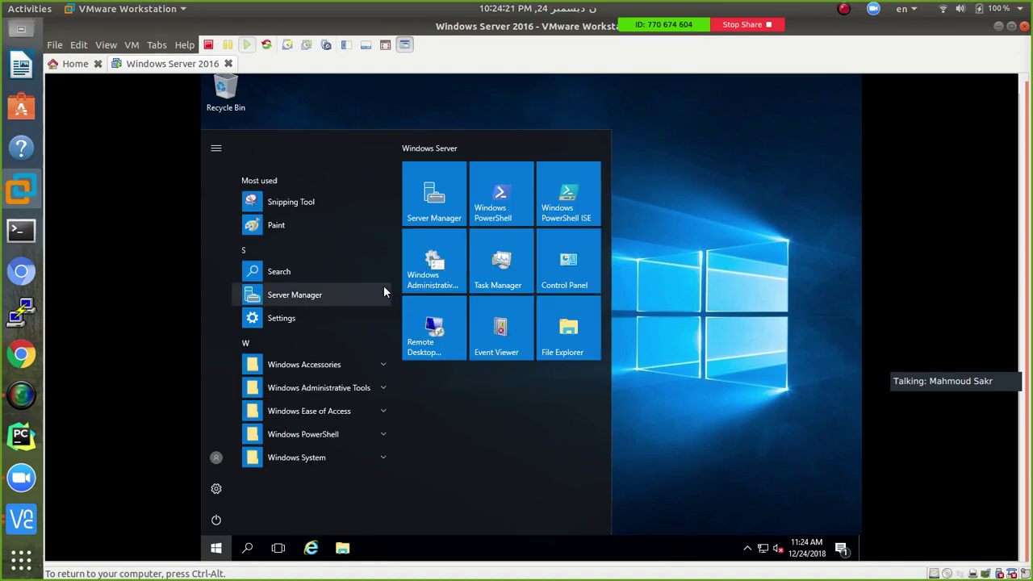
Enter \\192.168.100.90 in the guest's Start search, replacing the initial 'cmd' text
click(384, 288)
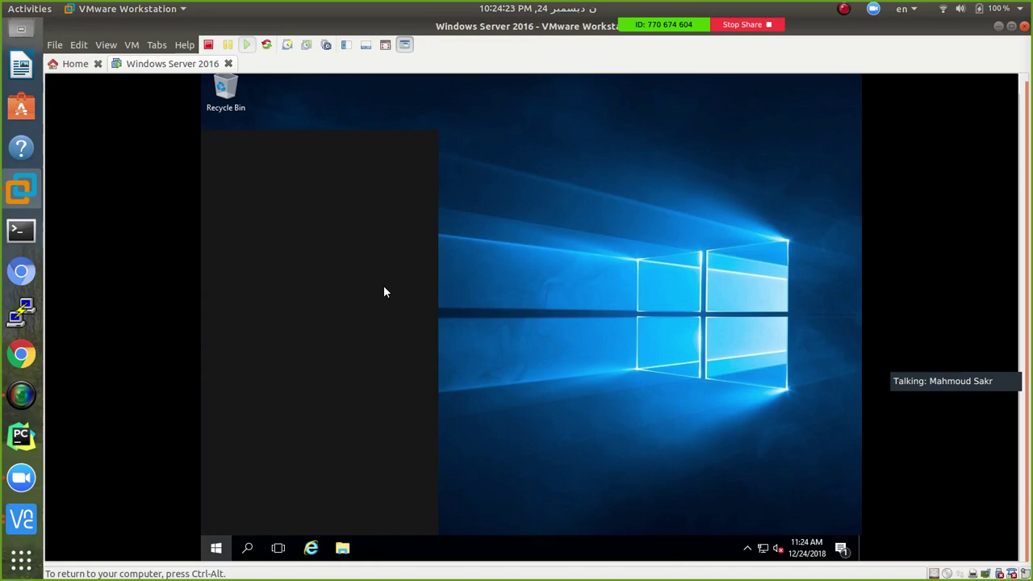
text(c)
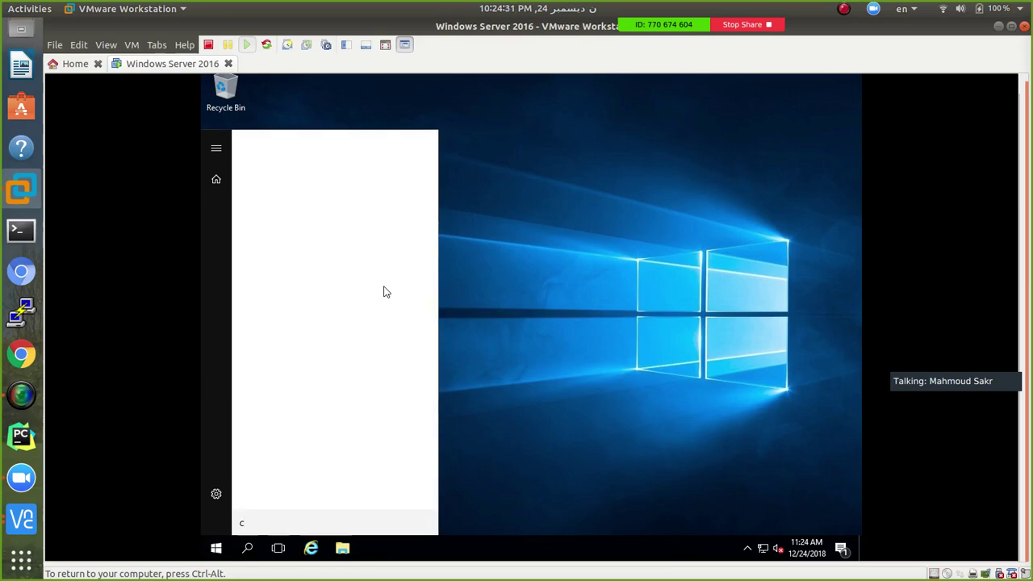
text(md)
key(BackSpace)
key(BackSpace)
key(BackSpace)
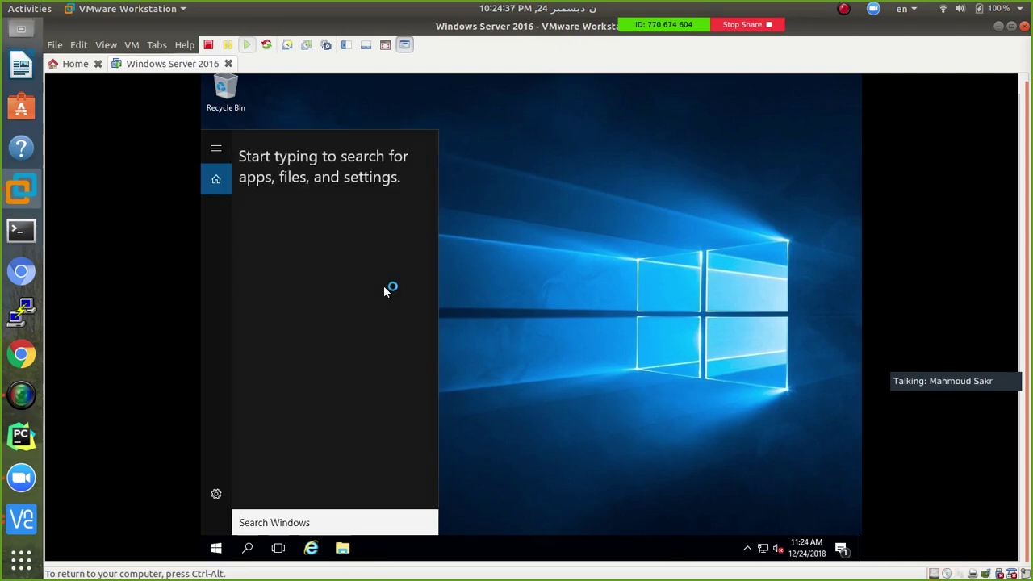
text(\\)
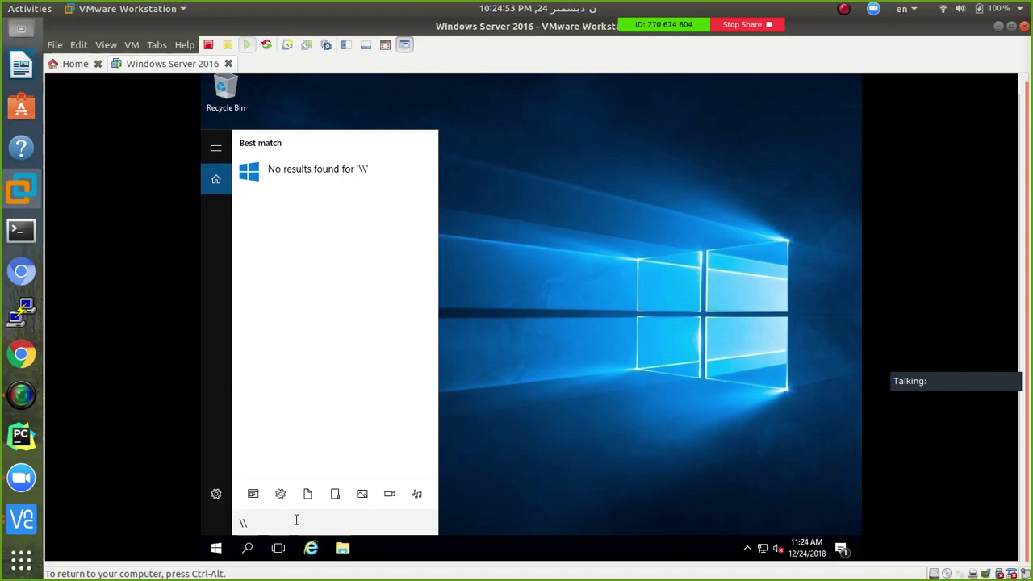
text(1920)
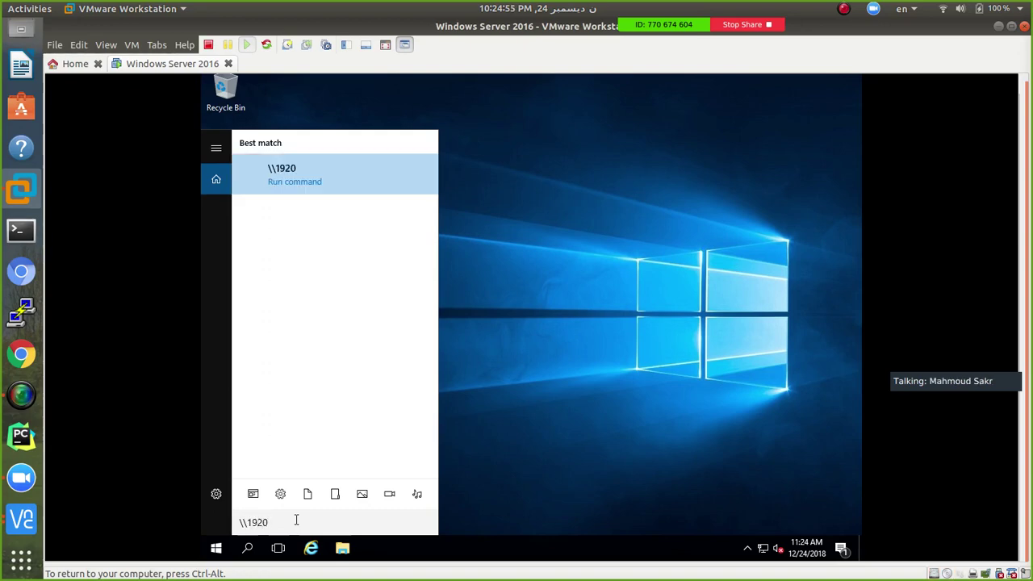
key(BackSpace)
text(.168.100.90)
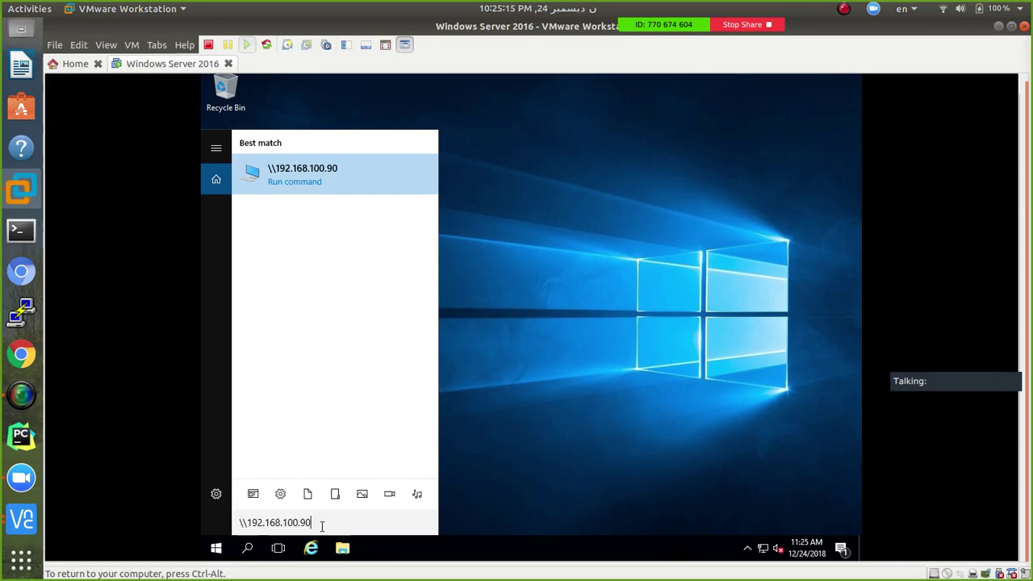
key(ctrl+a)
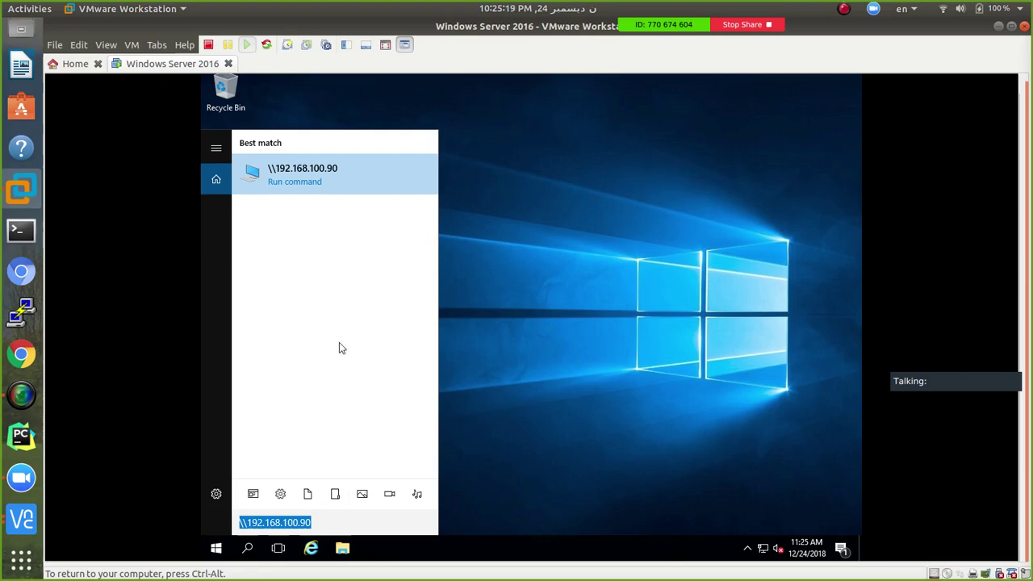
key(Escape)
Open the share's credentials prompt in full screen, then open Network and Sharing Center from the tray
key(super+e)
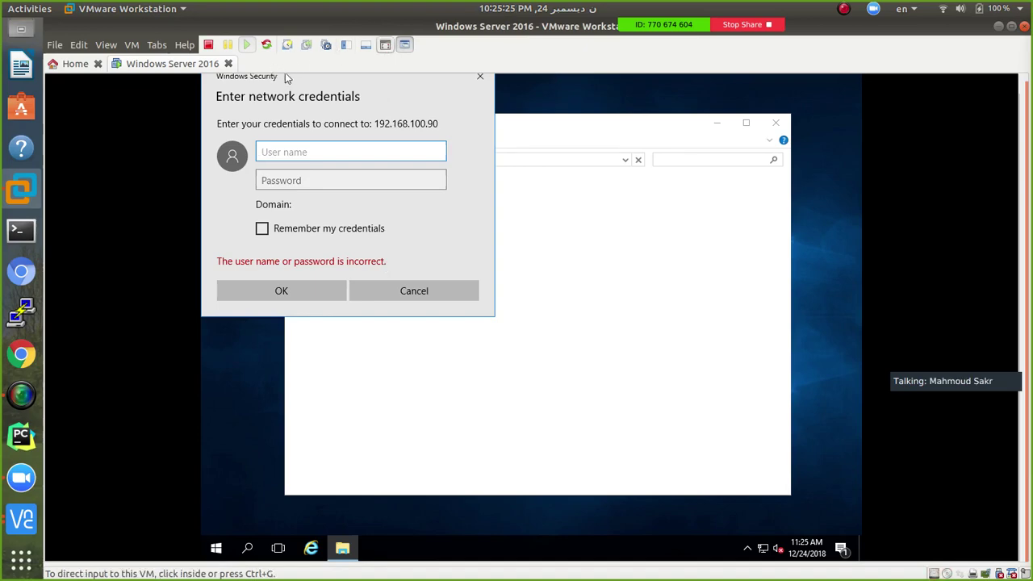
click(386, 44)
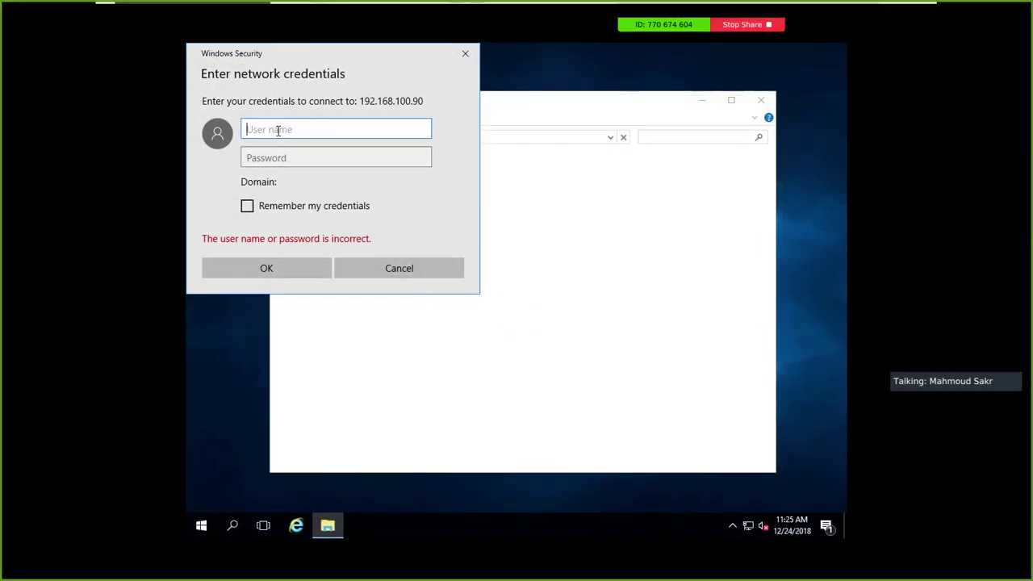
drag(266, 52, 493, 121)
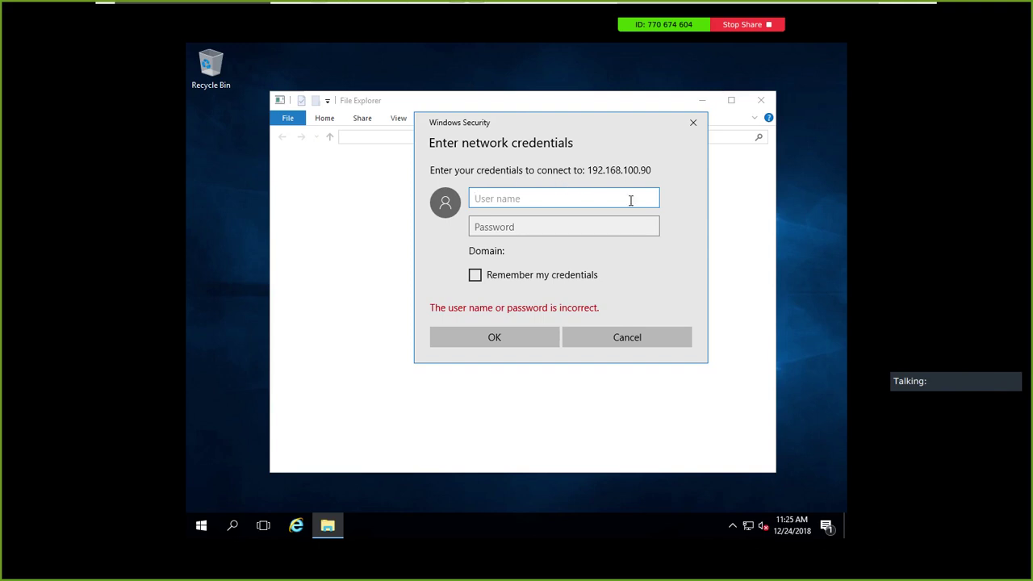
right_click(746, 525)
click(747, 517)
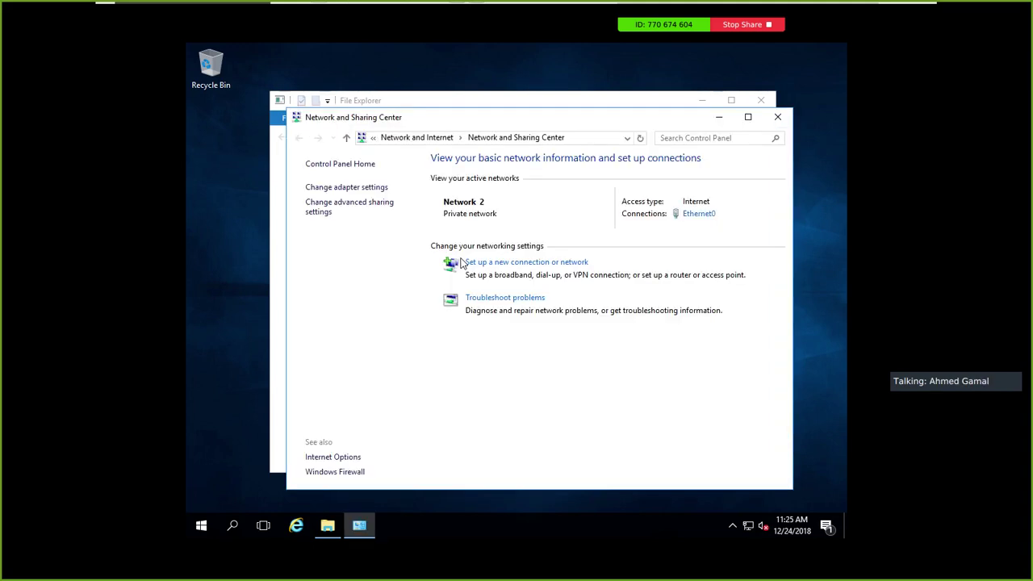
Confirm Ethernet0's IPv4 address is 192.168.223.129, then close all three network windows
click(704, 215)
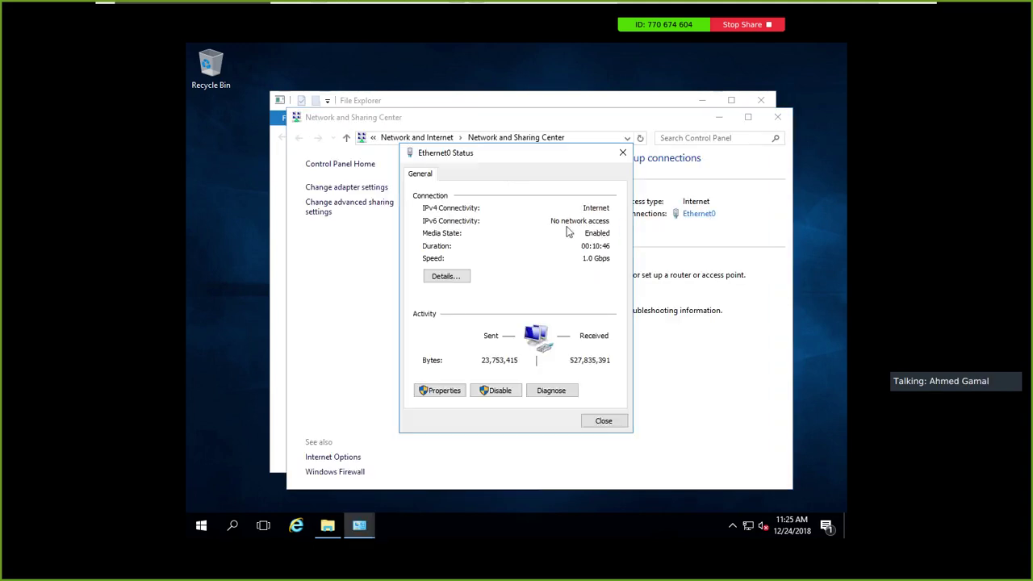
click(438, 278)
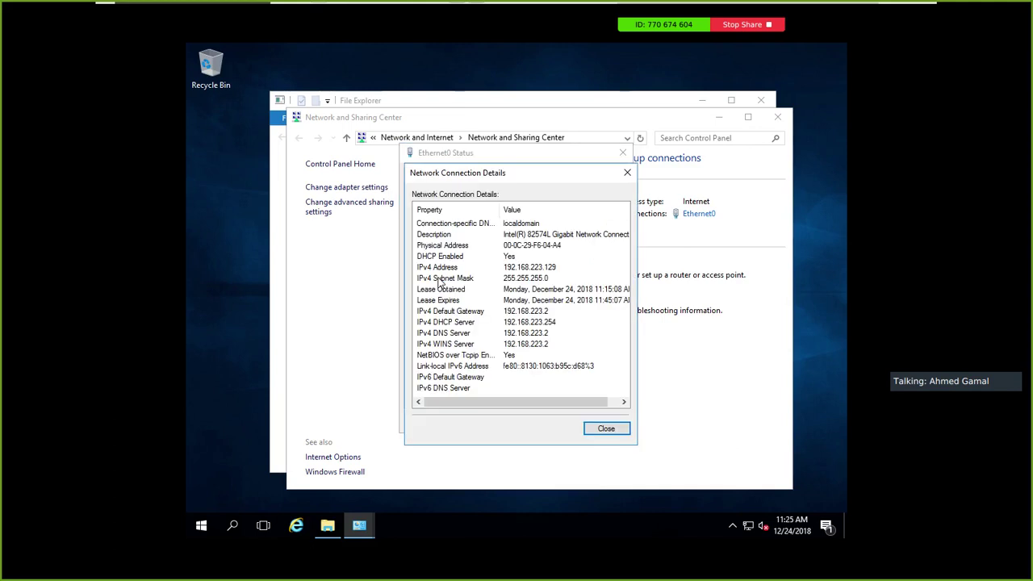
click(528, 267)
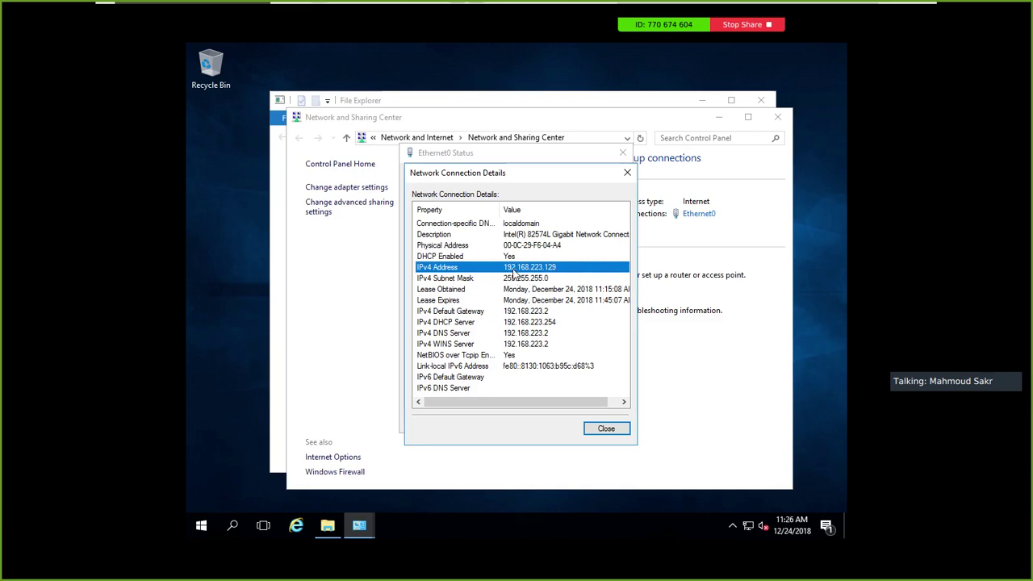
click(627, 173)
click(622, 152)
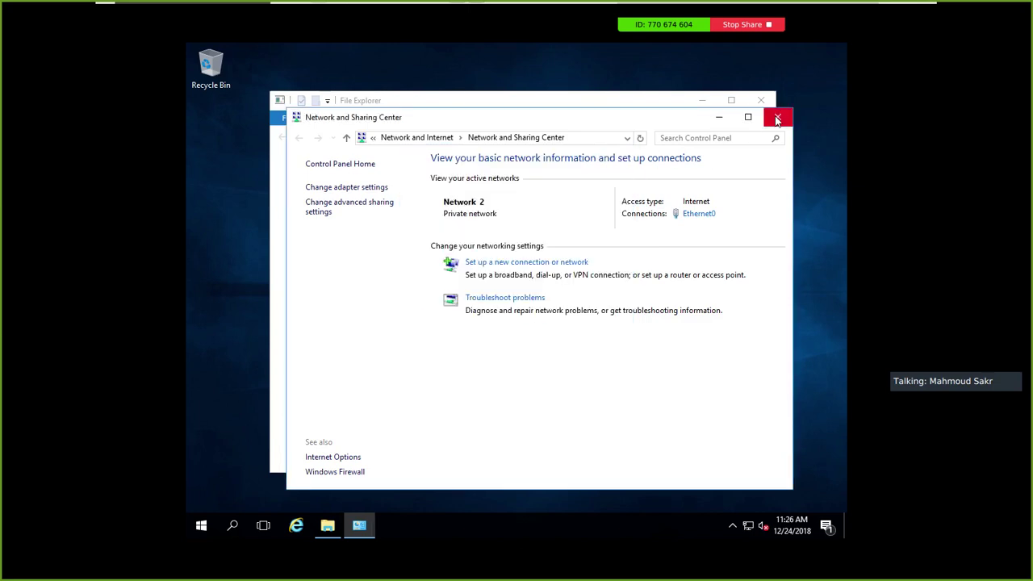
click(777, 117)
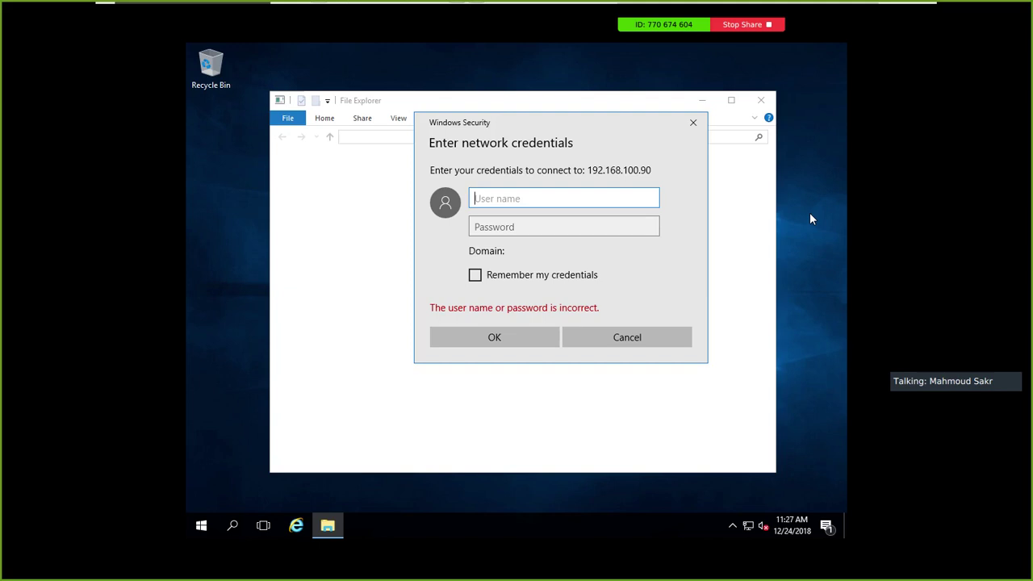
Cancel the Windows Security sign-in prompt for 192.168.100.90
click(612, 334)
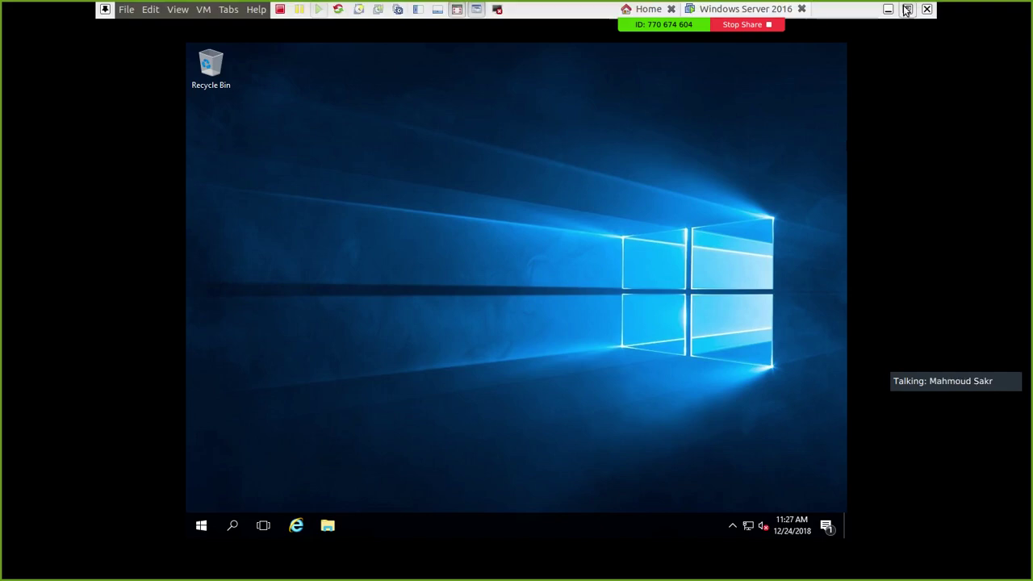
Exit full screen, select Host-only for the VM's network adapter, and close the settings
click(907, 9)
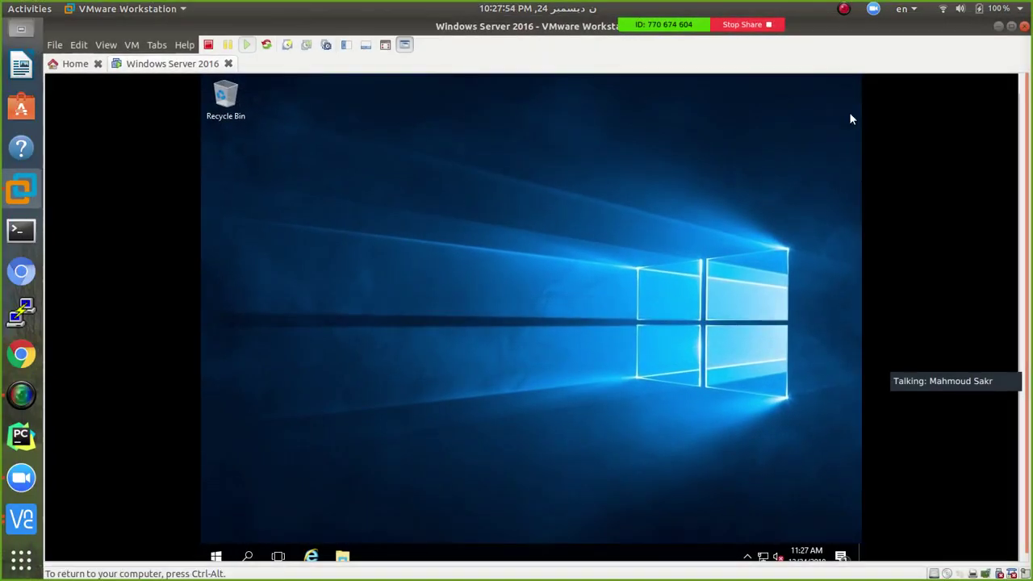
double_click(959, 574)
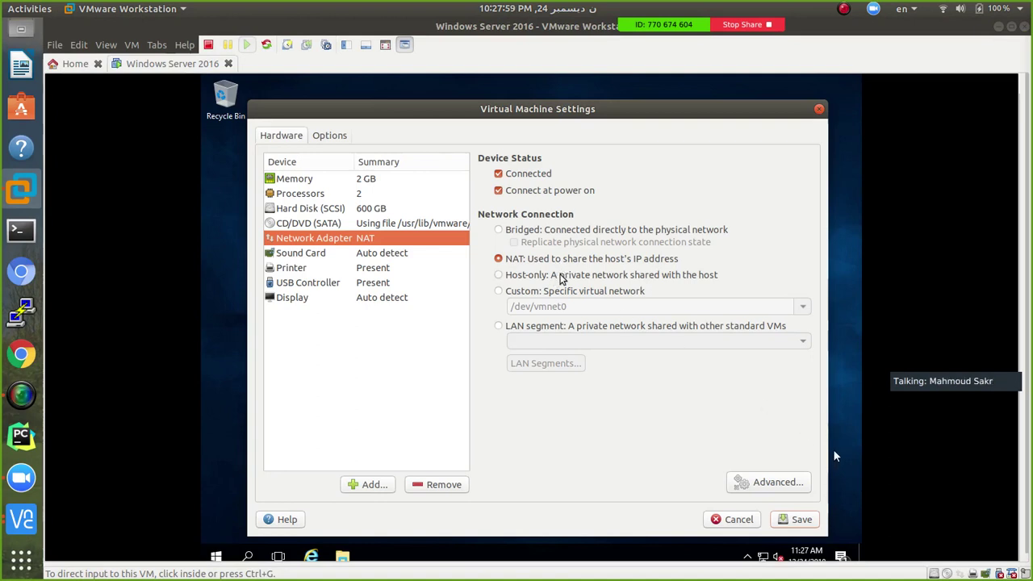
click(562, 275)
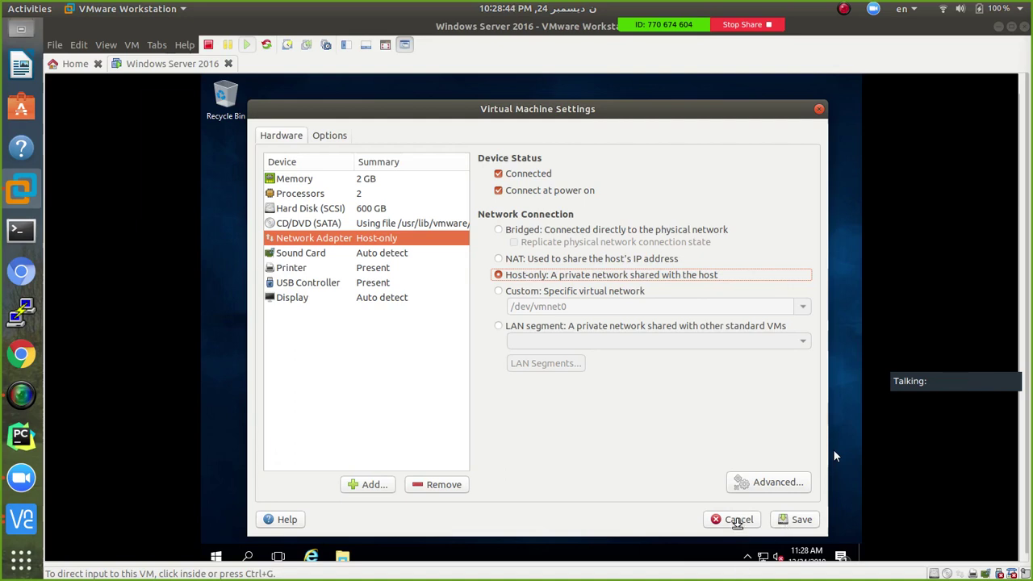
click(736, 519)
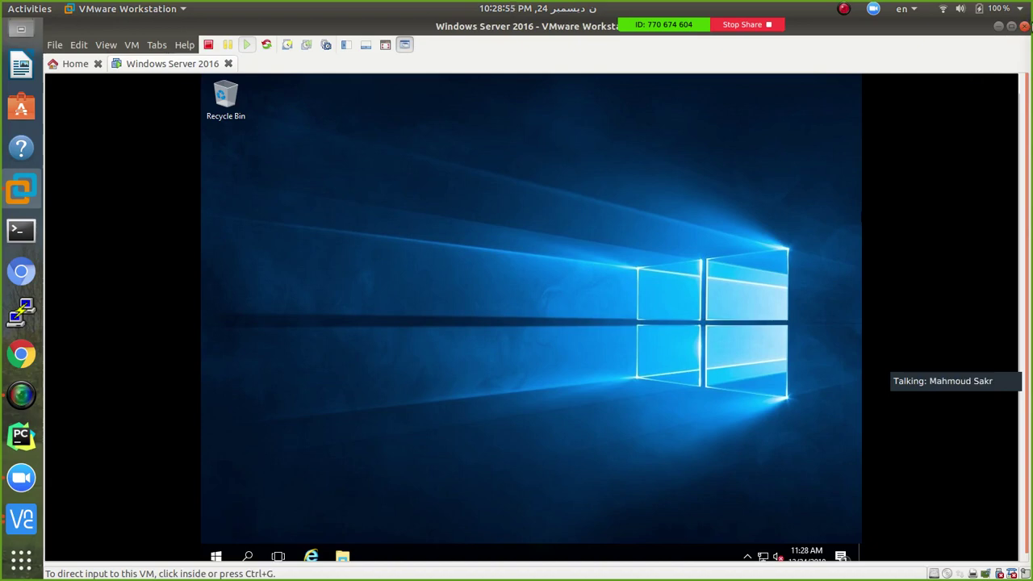
Un-maximize the VMware window, settle its position over the Ubuntu desktop, and check the recorder menu
drag(832, 27, 855, 51)
drag(563, 28, 509, 71)
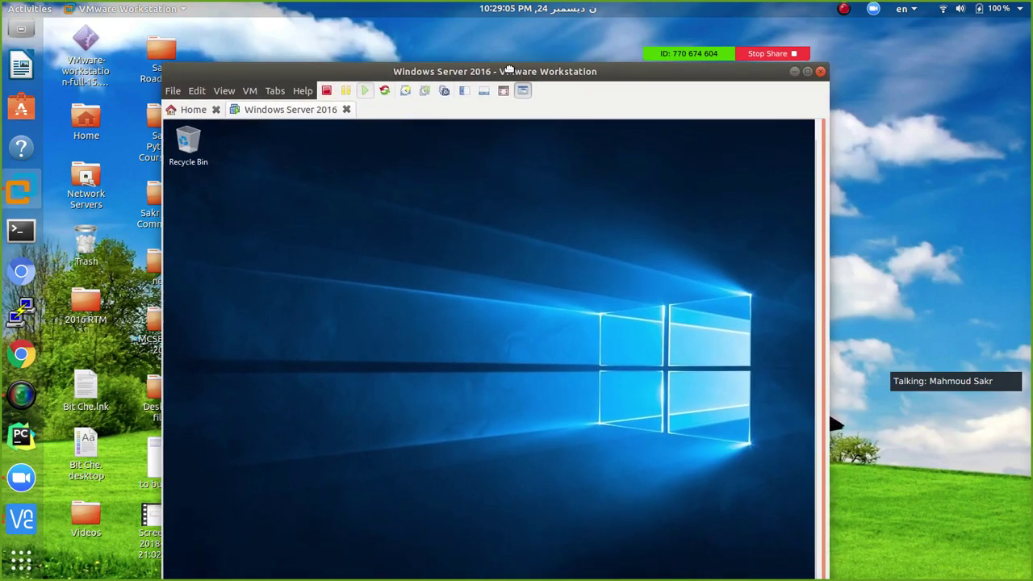
drag(509, 71, 515, 55)
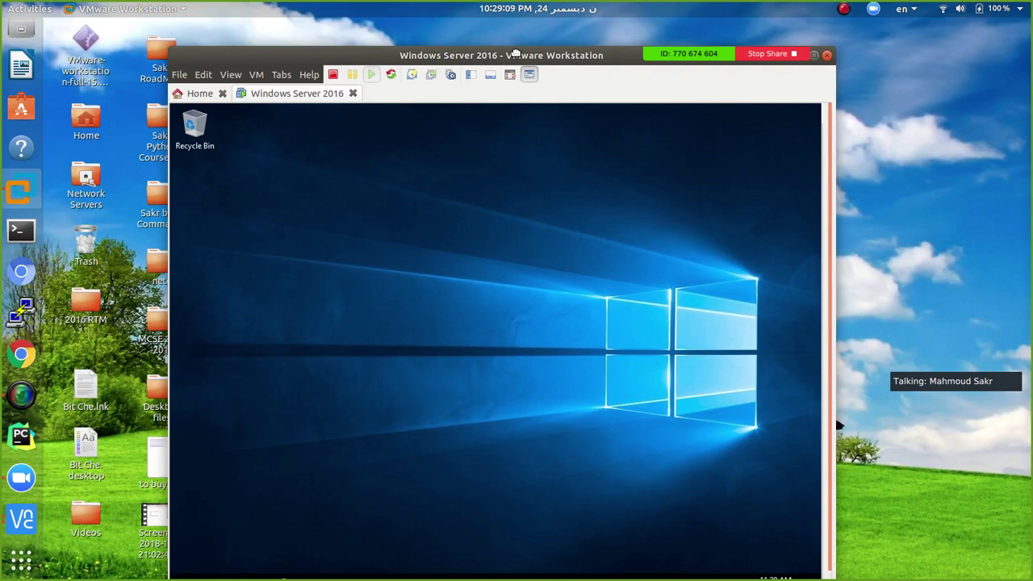
drag(516, 53, 528, 46)
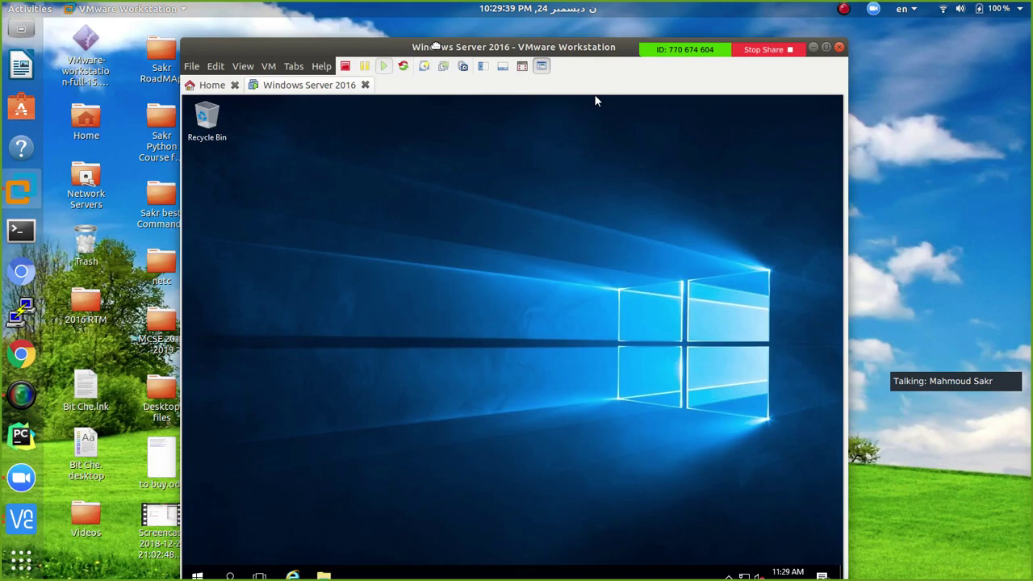
drag(435, 46, 342, 59)
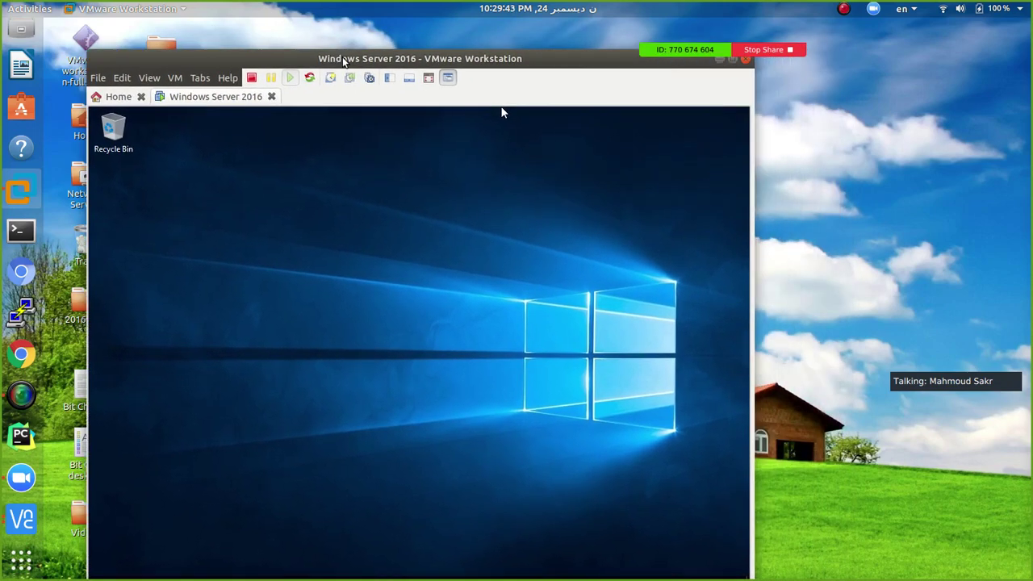
drag(457, 58, 512, 56)
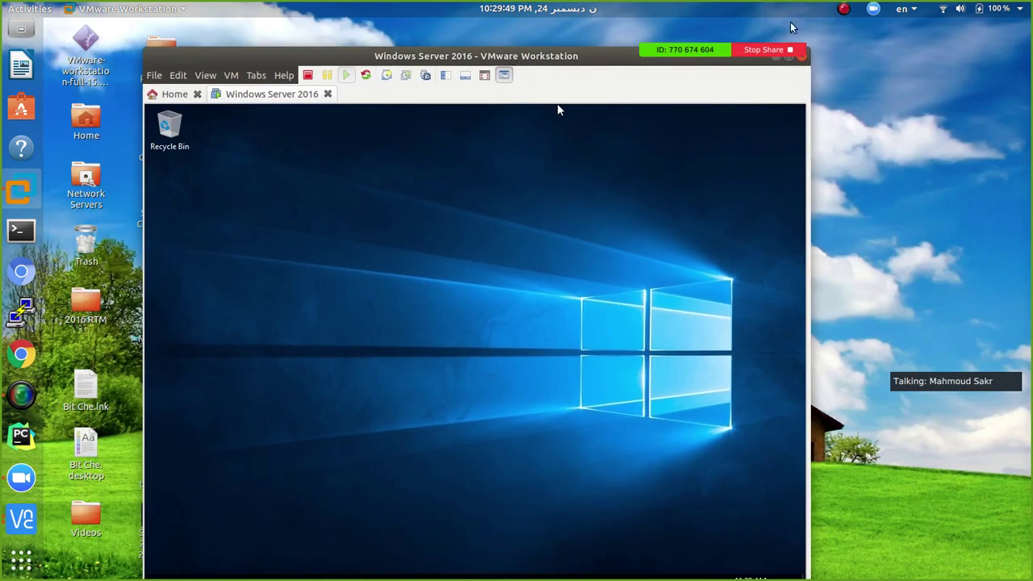
click(842, 10)
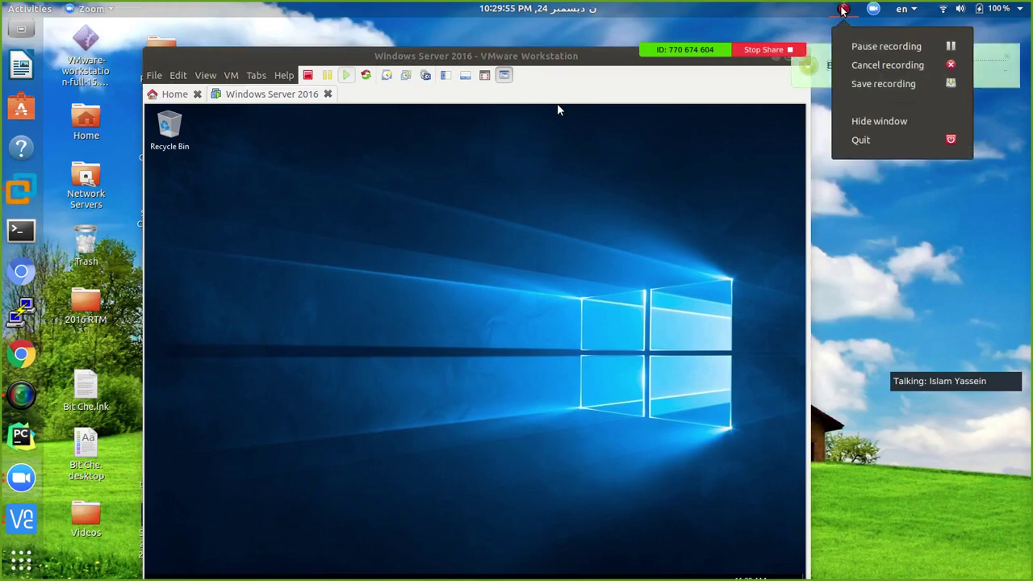
click(809, 68)
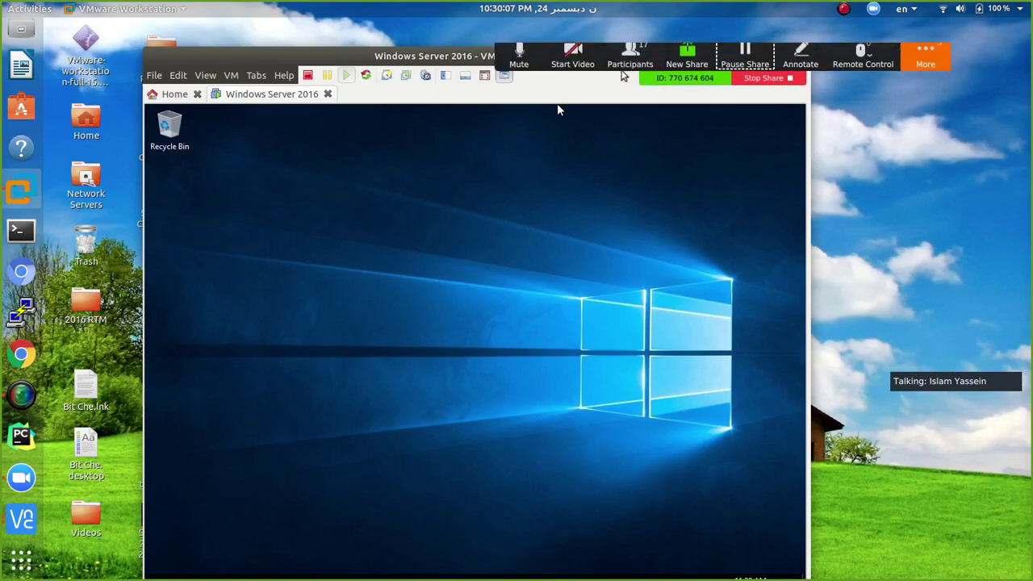
Lower the VMware window slightly and bring up the screen recorder's menu
drag(430, 65, 418, 105)
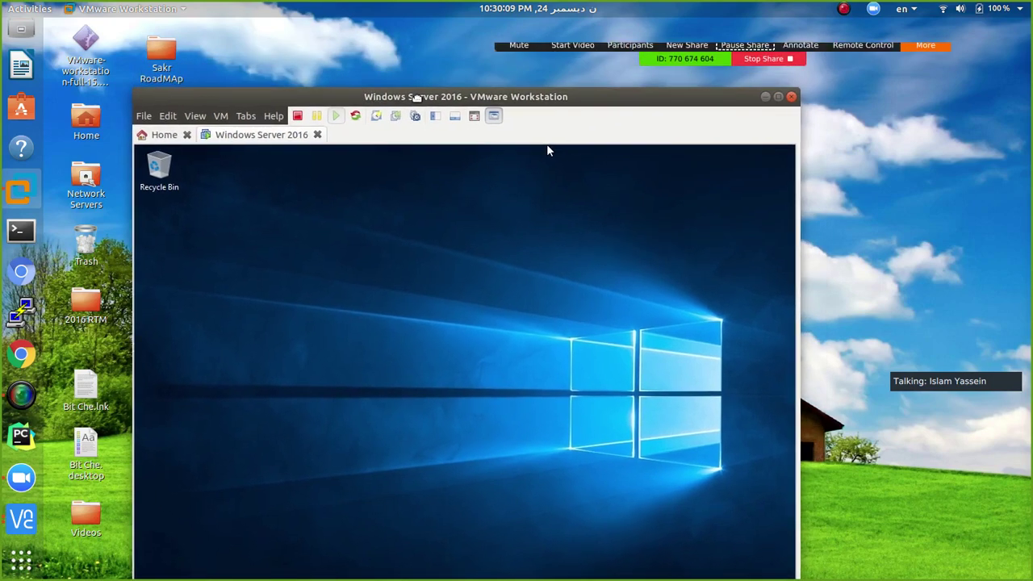
click(843, 9)
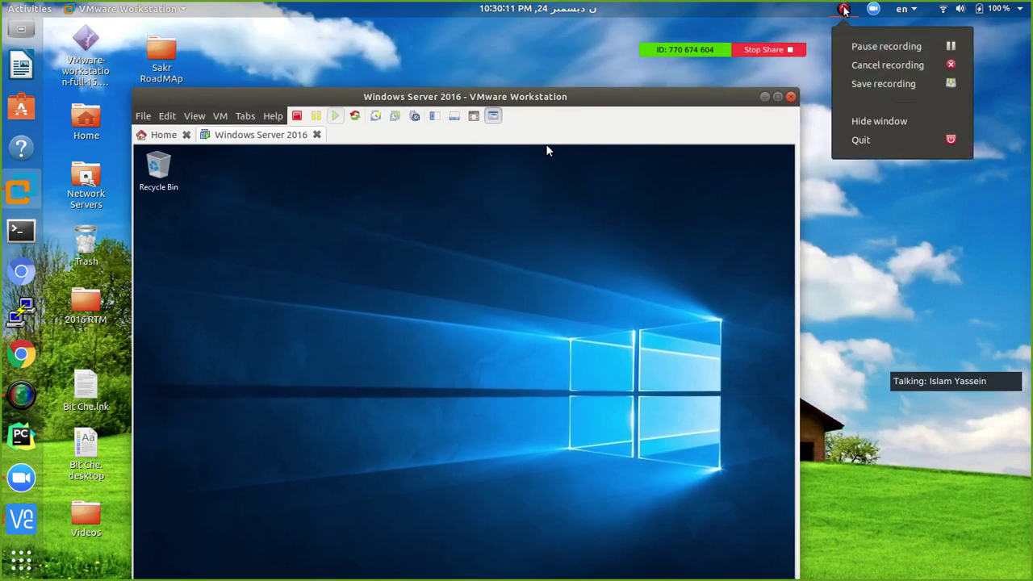
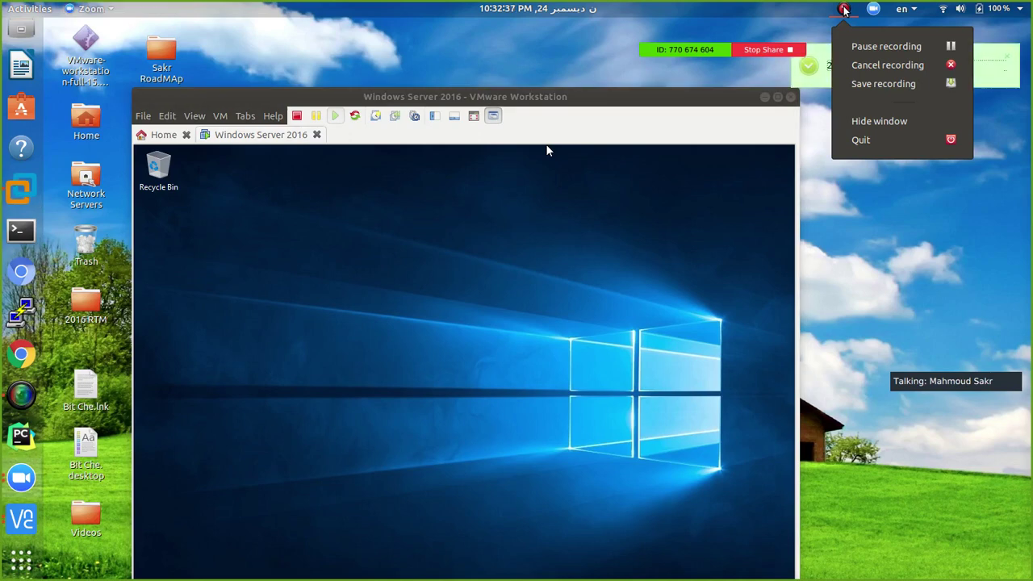
Open and dismiss the system status menu and the screen recorder options, leaving the shared VM view clear
click(979, 8)
click(802, 66)
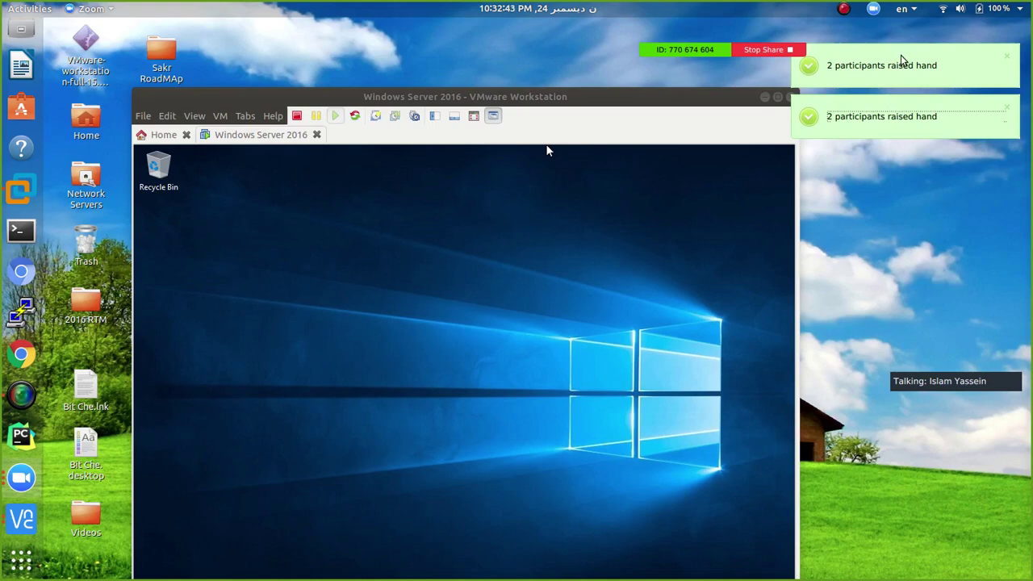
click(844, 9)
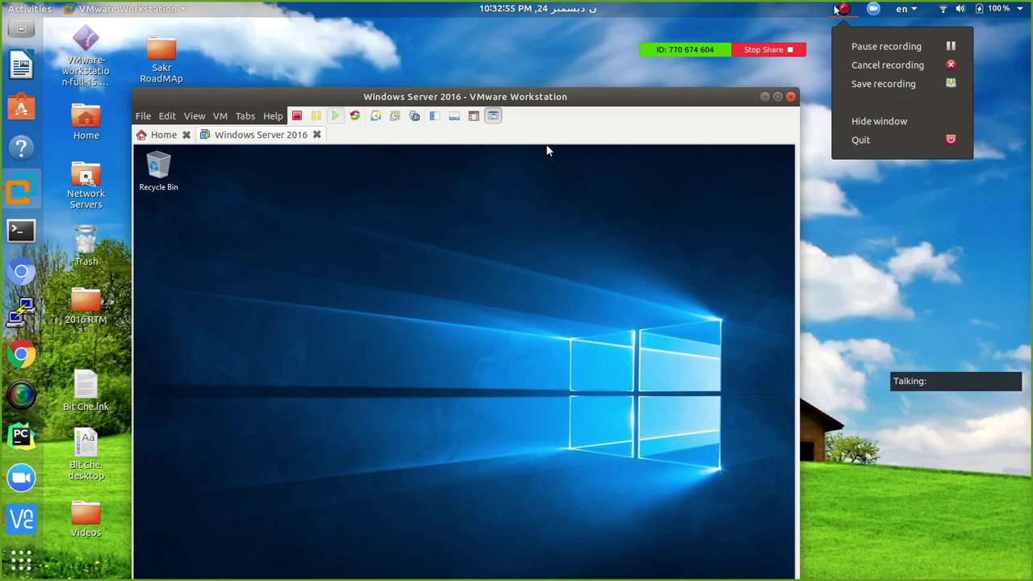
click(627, 105)
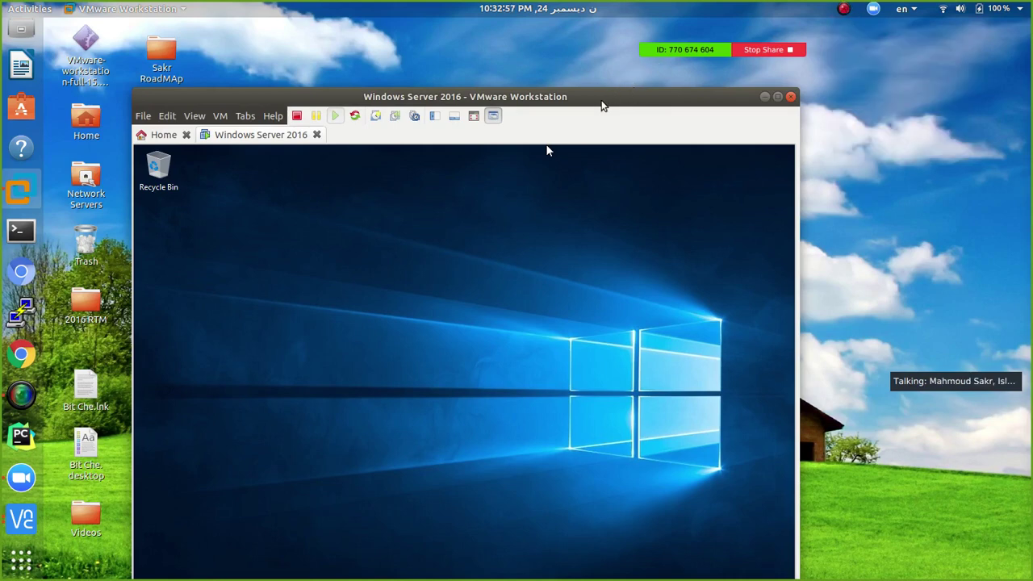
Nudge the VMware Workstation window with Windows Server 2016 slightly up and to the right
drag(602, 105, 613, 84)
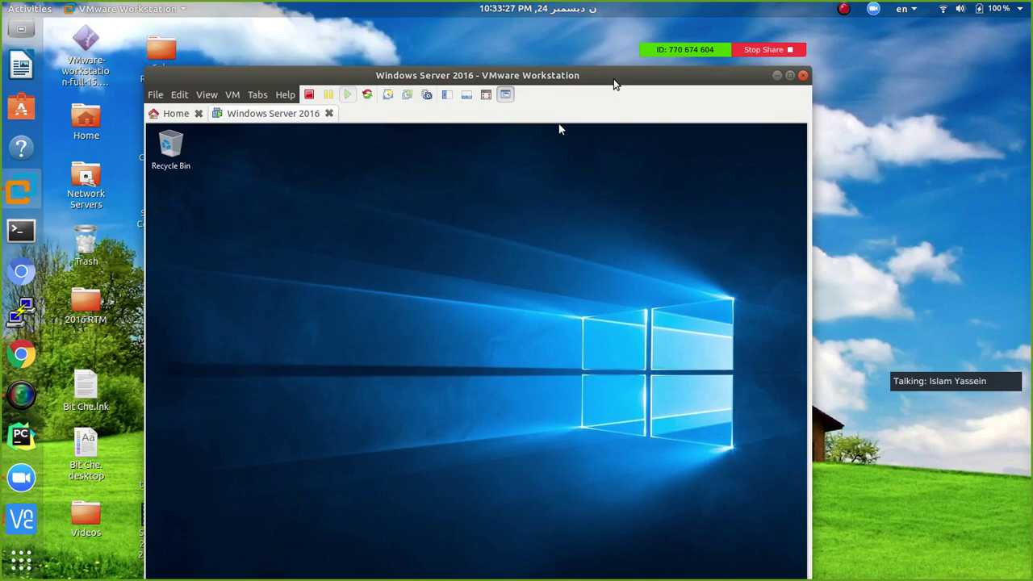
mouse_move(726, 54)
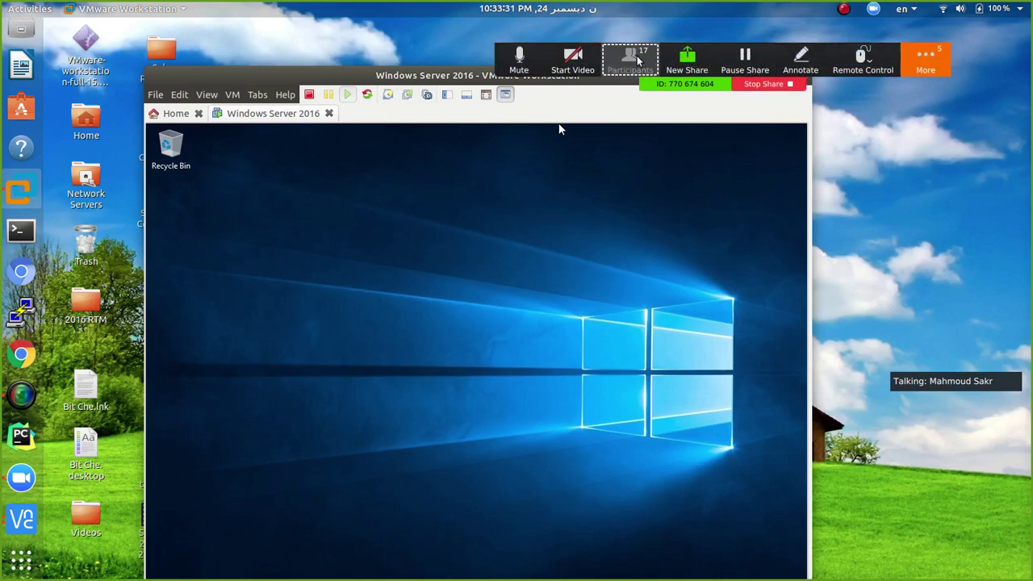
Show the 17-person Participants list scrolled to the top, then bring up the More options
click(630, 60)
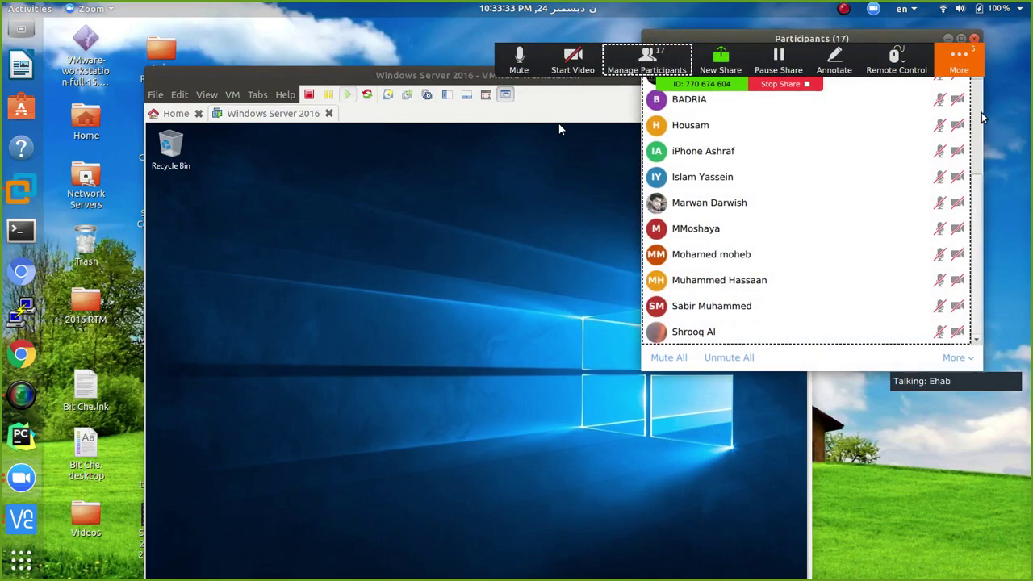
scroll(982, 118, up, 4)
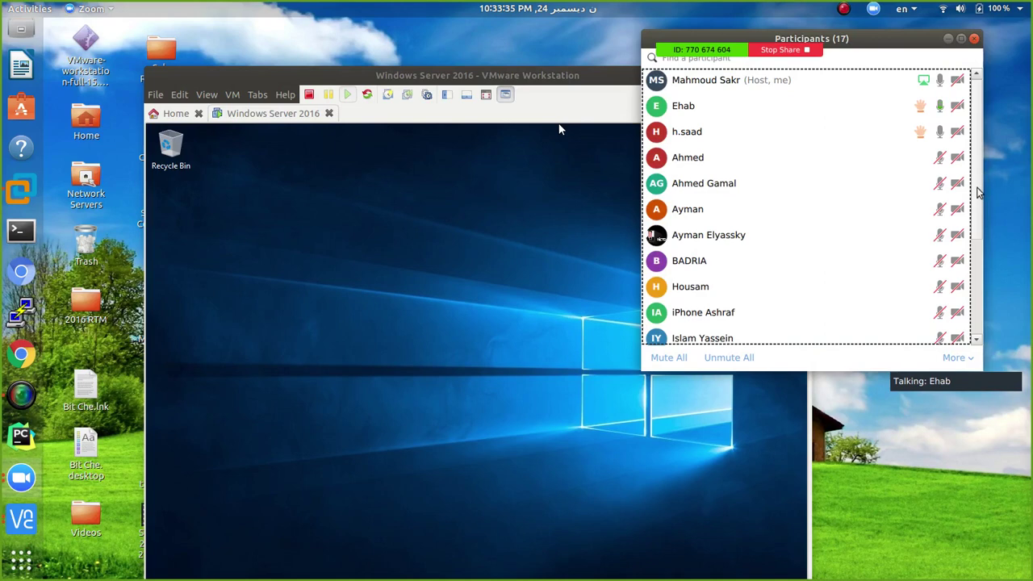
mouse_move(785, 44)
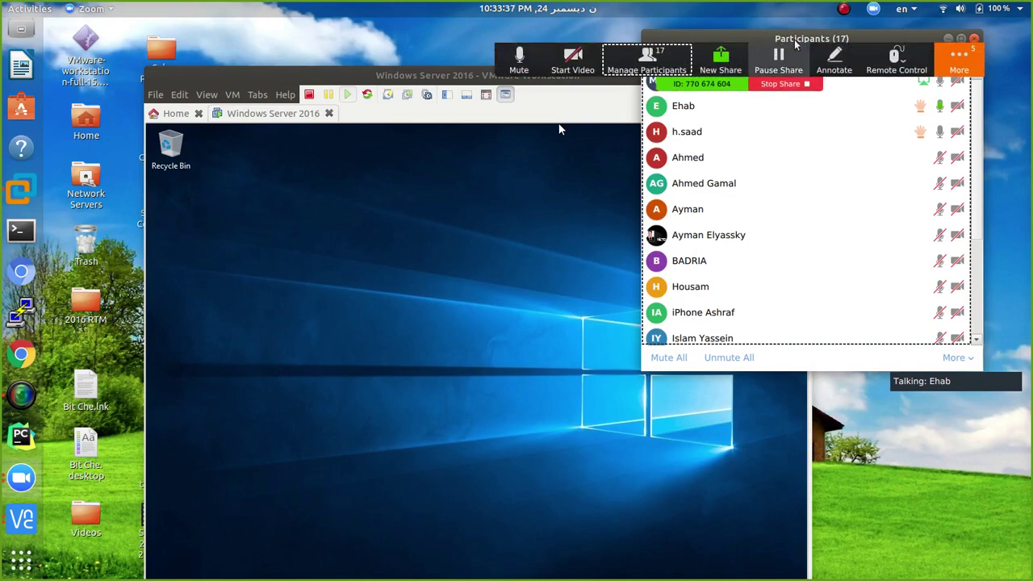
click(960, 61)
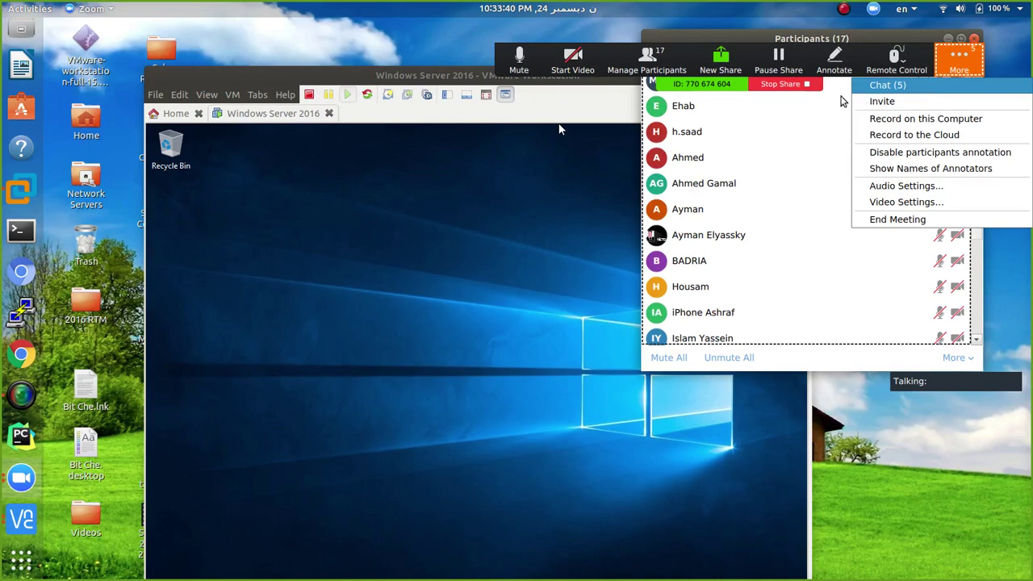
Read through the group chat messages, close the chat, and reach the red recorder icon in Zoom's tray menu
click(876, 85)
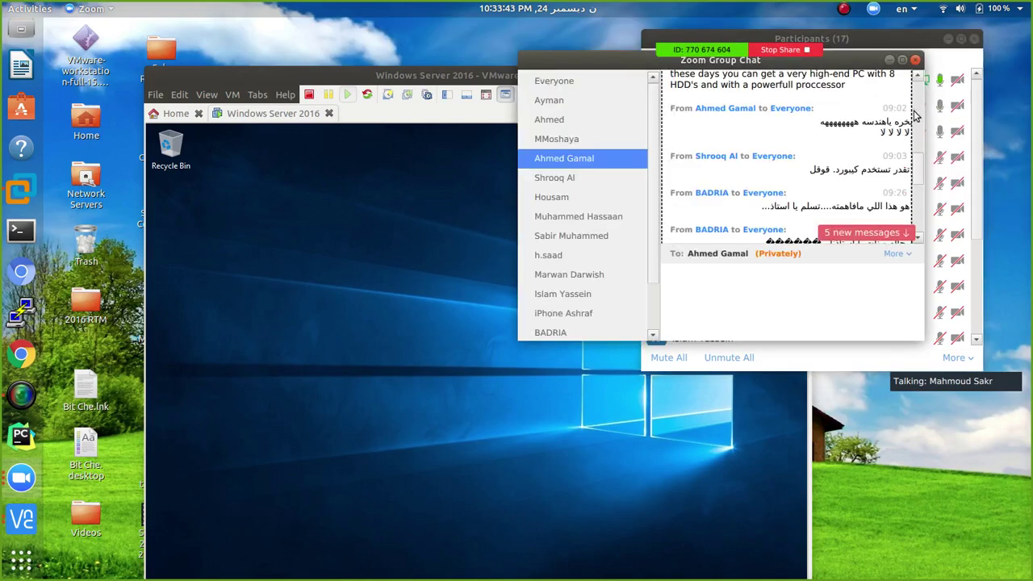
drag(920, 153, 916, 194)
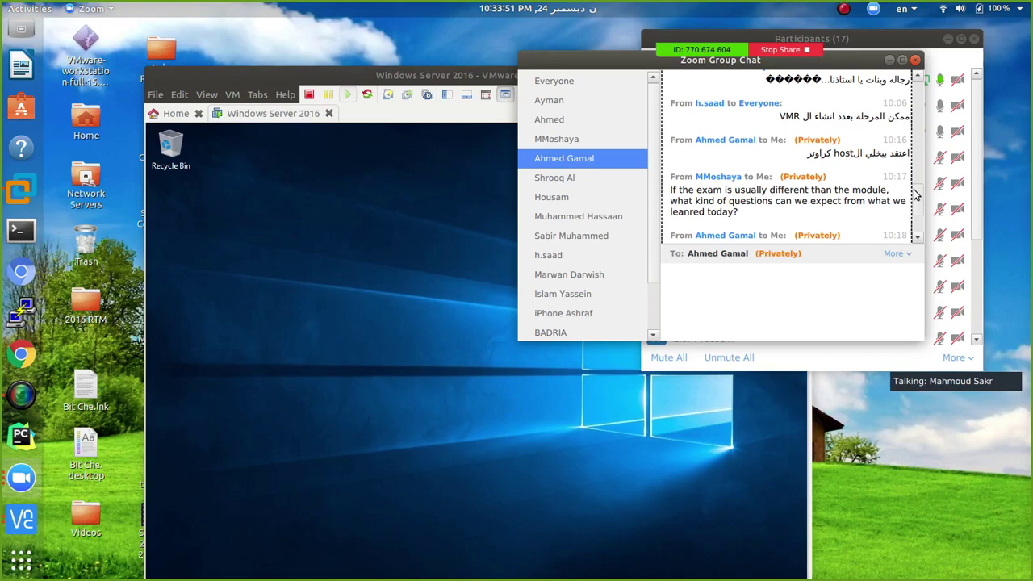
drag(915, 194, 914, 221)
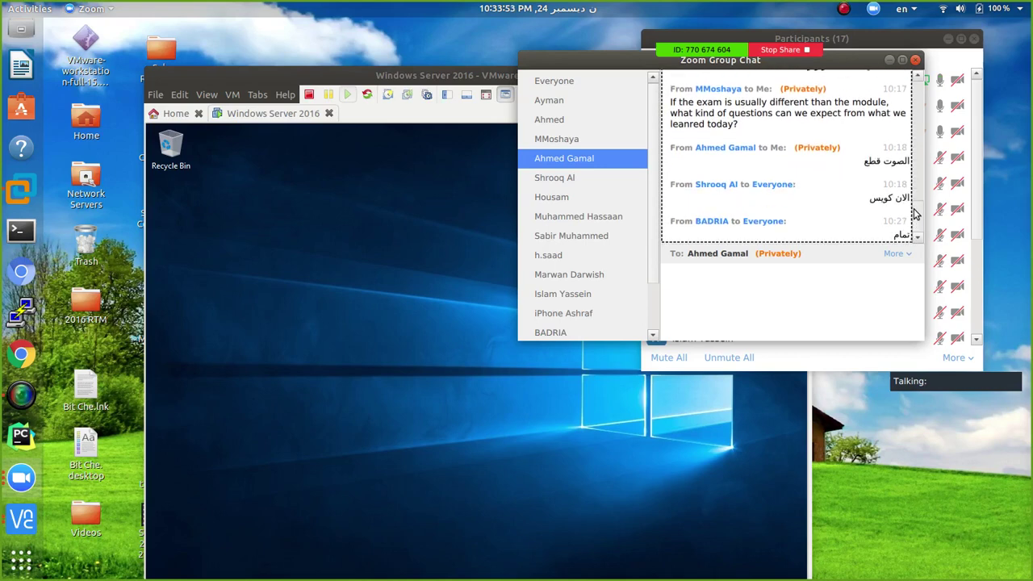
click(914, 60)
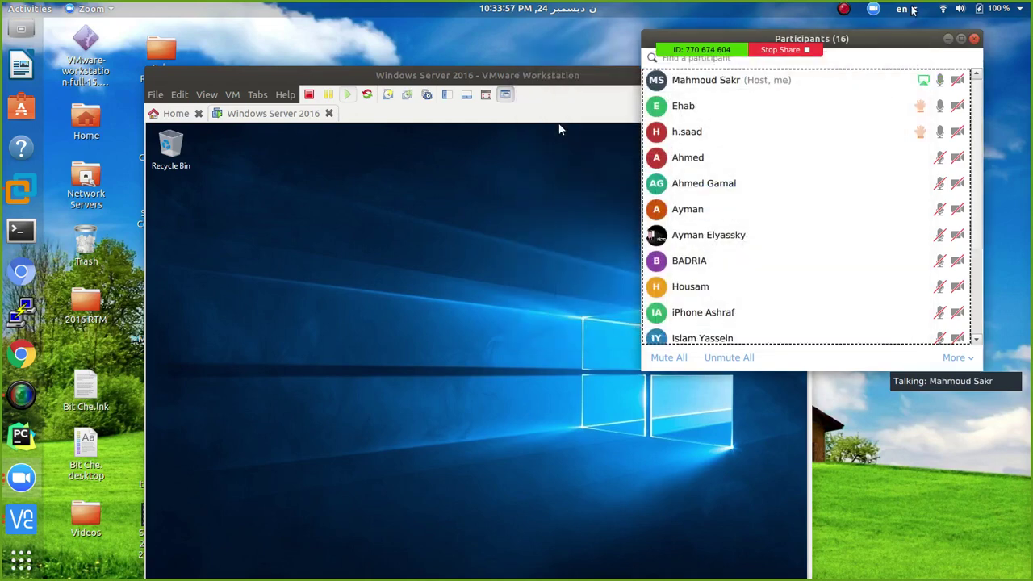
click(873, 11)
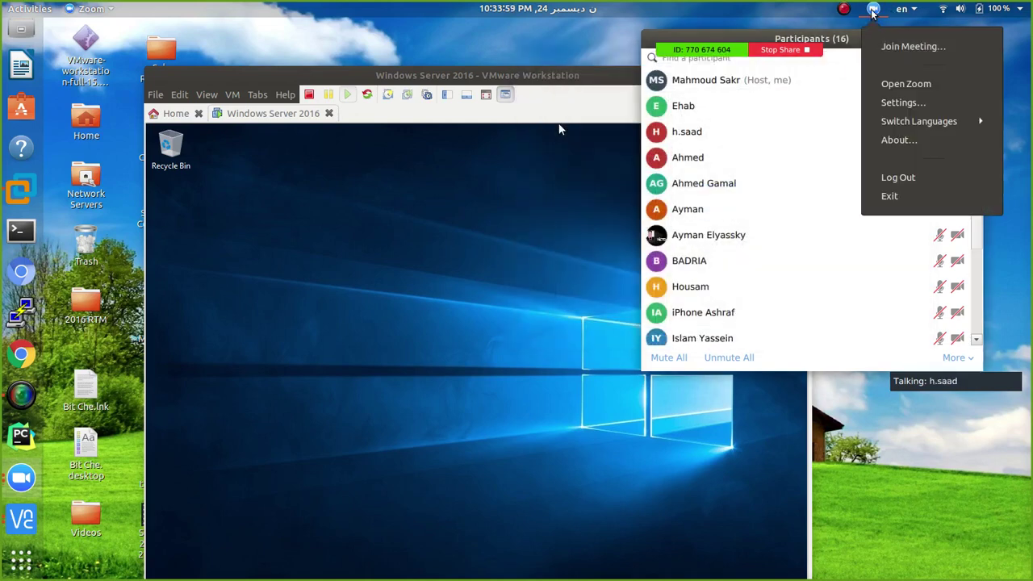
mouse_move(845, 12)
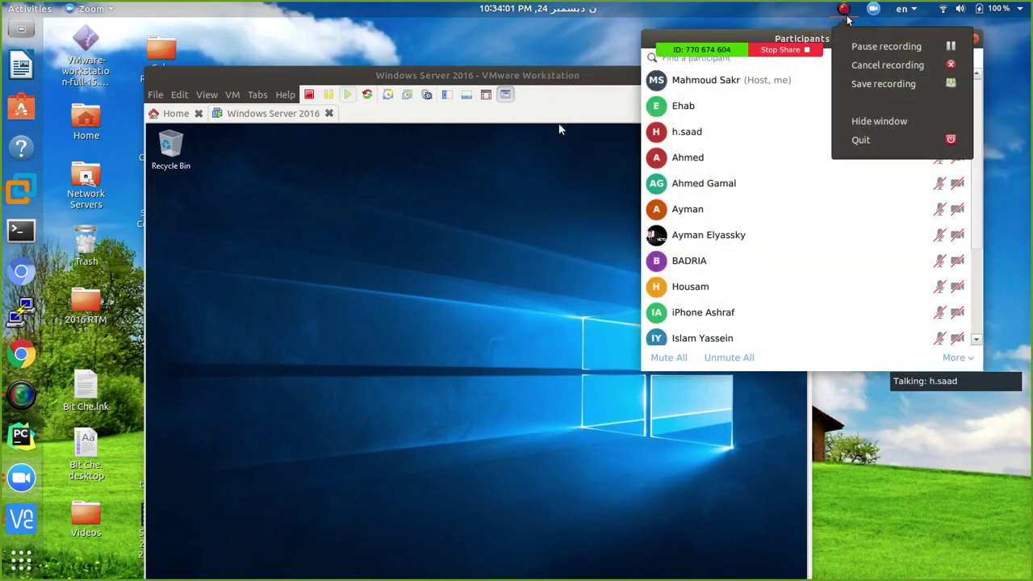